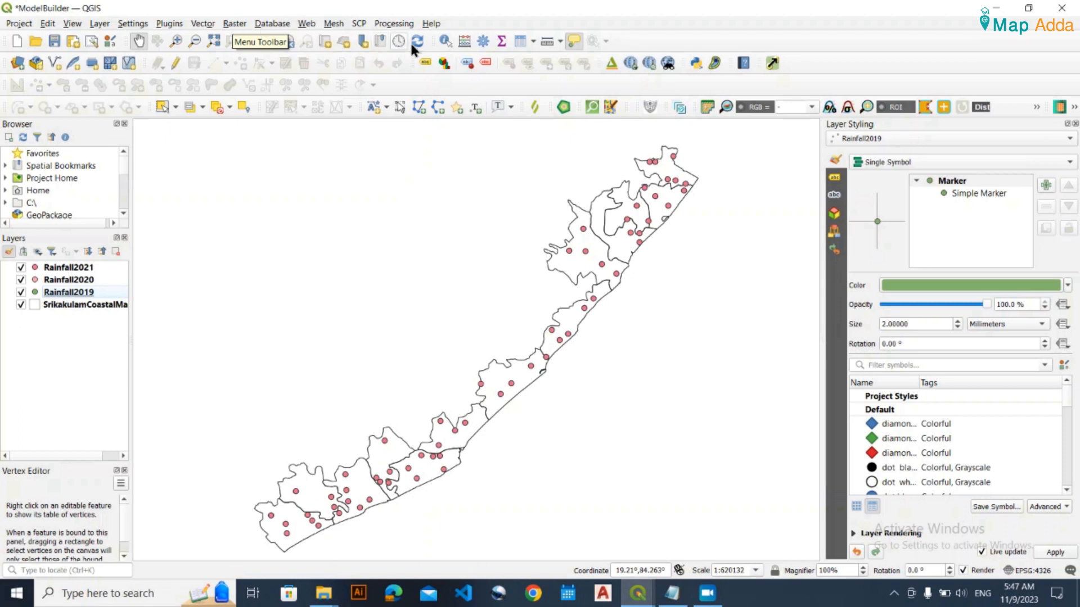
- Open the existing model file Model - Copy.model3 from the Rainfall folder in the graphical modeler
left_click(393, 23)
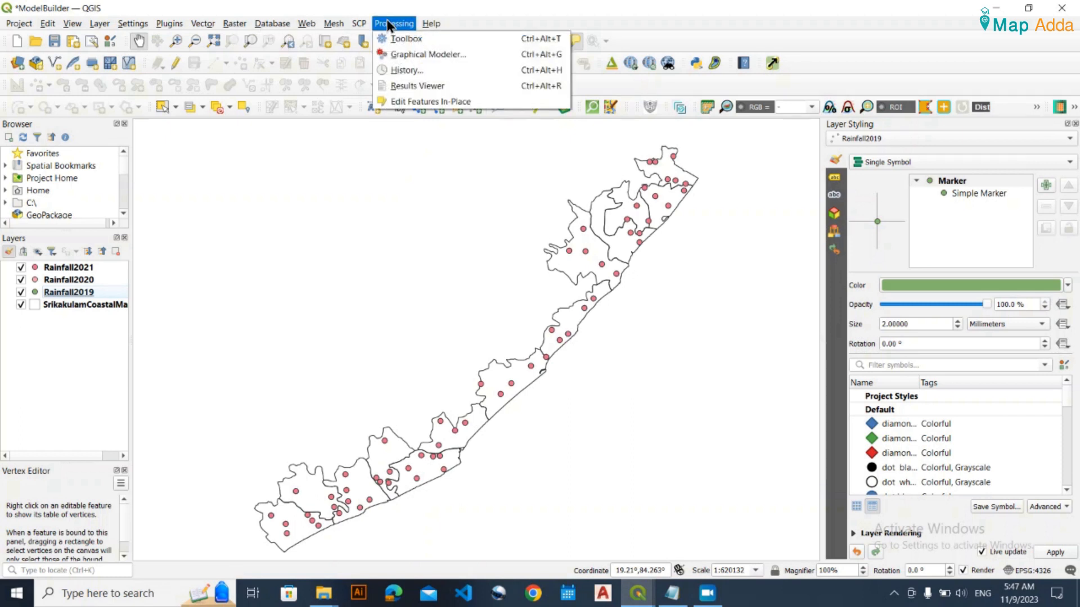
left_click(427, 55)
left_click(20, 24)
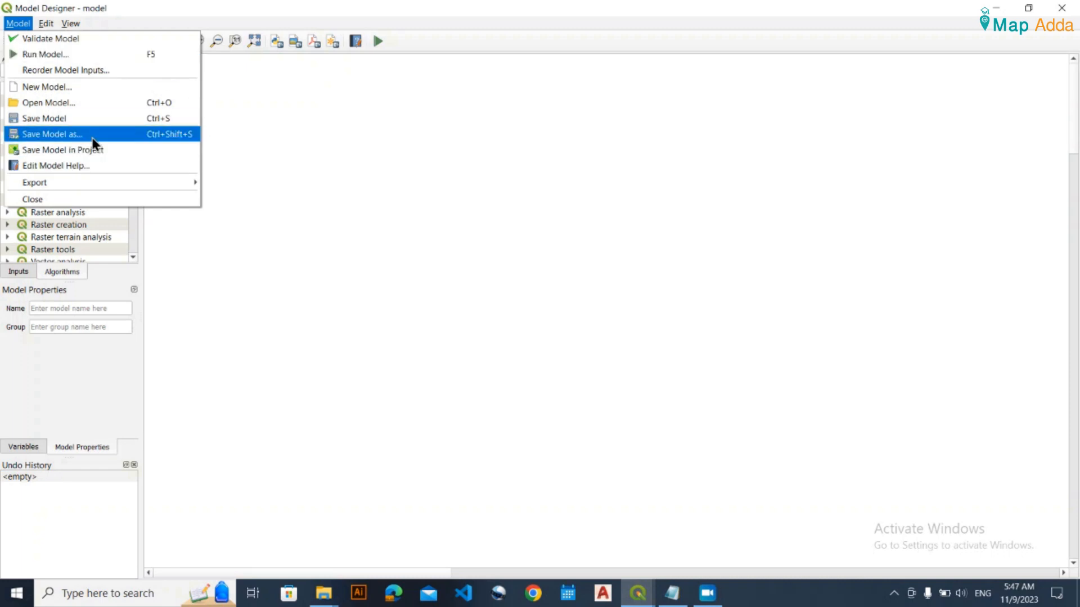
left_click(66, 105)
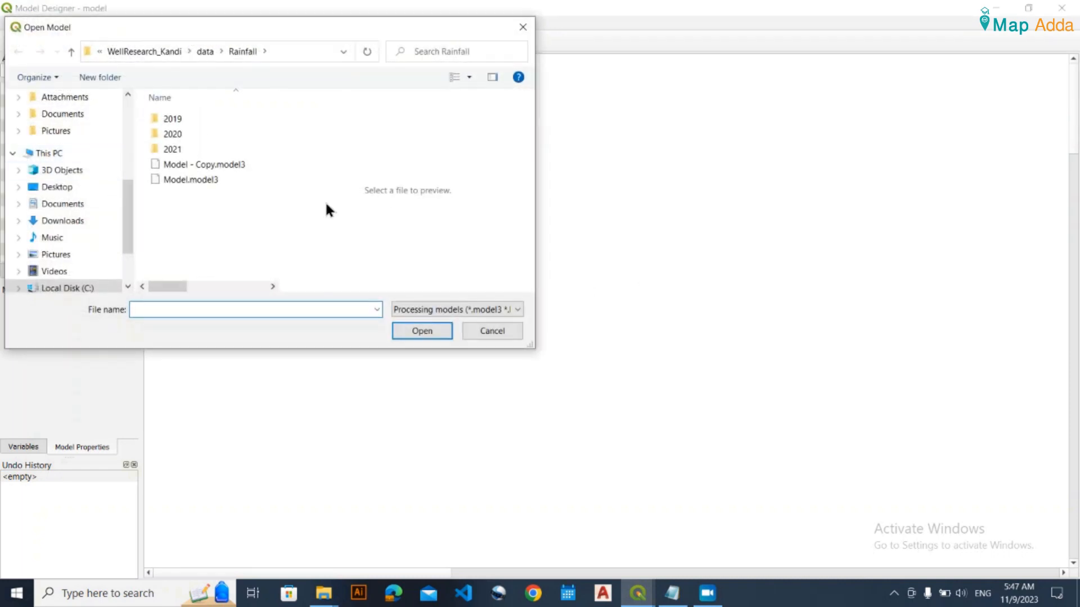
left_click(194, 165)
left_click(432, 331)
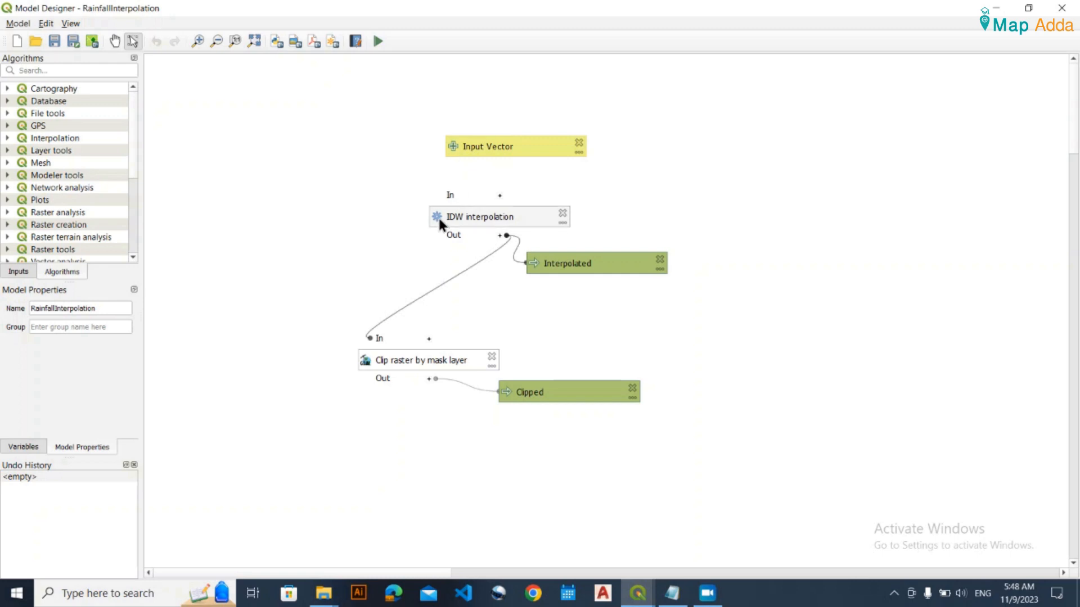
- Review the Rainfall2021, Rainfall2020 and Rainfall2019 layers in the map project, and return to the RainfallInterpolation model
left_click(992, 8)
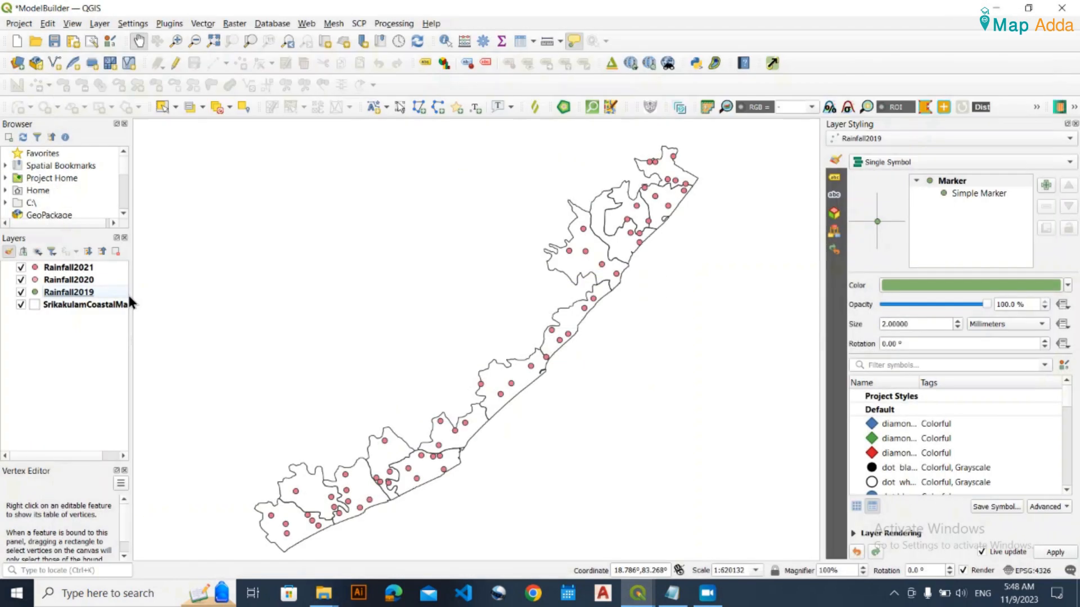
left_click(68, 268)
left_click(73, 279)
left_click(84, 292)
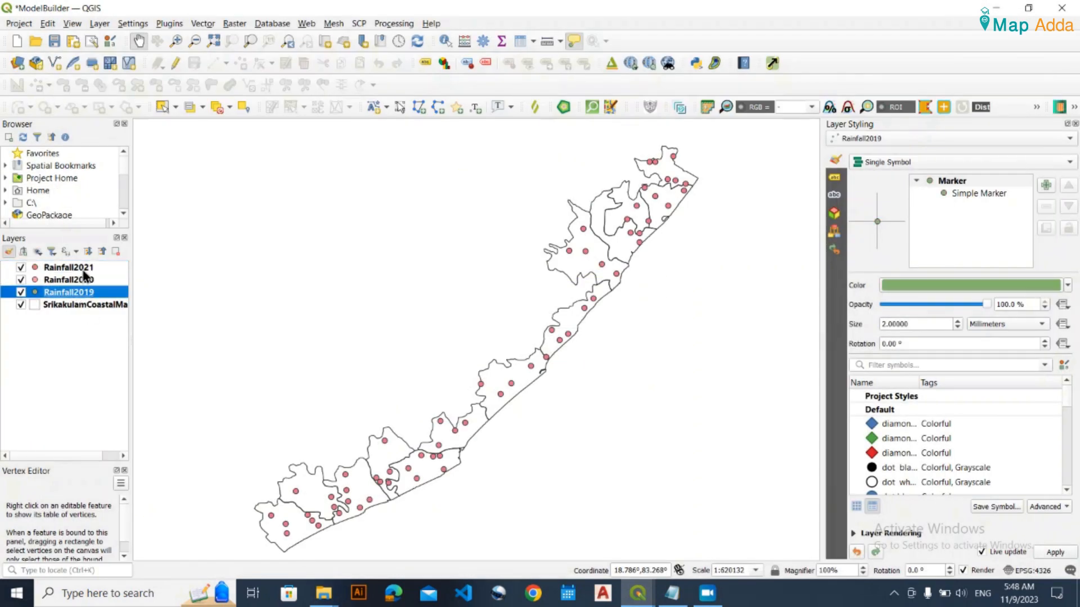
mouse_move(637, 593)
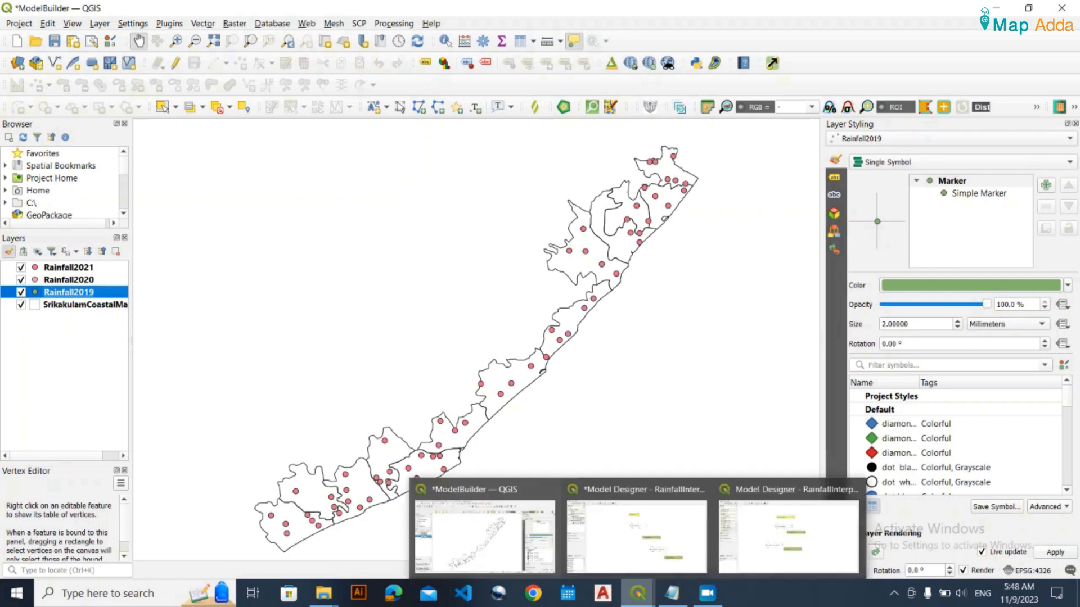
left_click(748, 543)
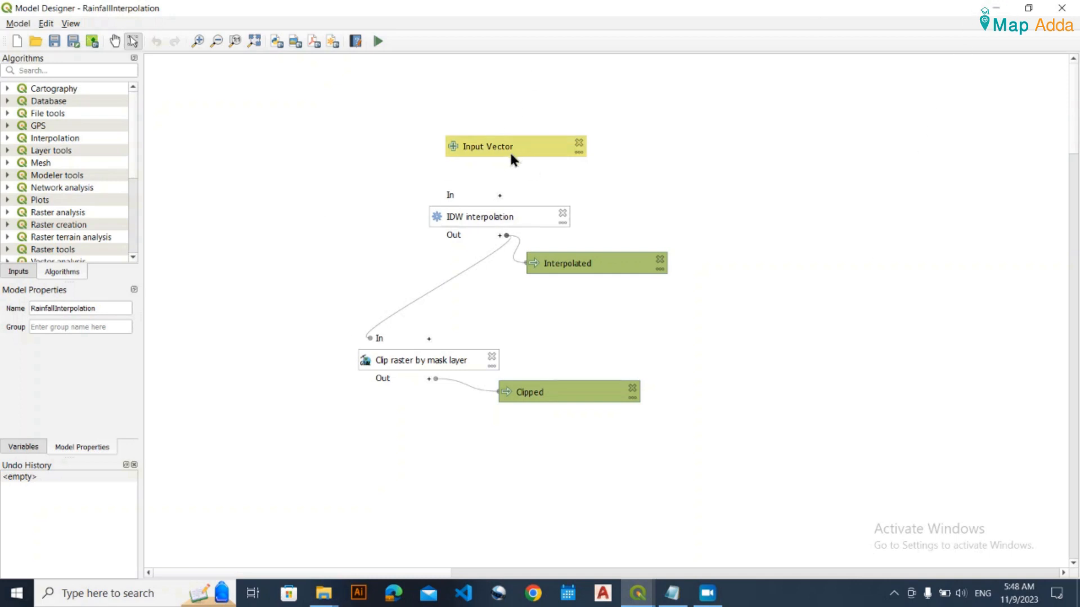
- Switch back to the map project window and widen the Layer Styling panel
left_click(995, 8)
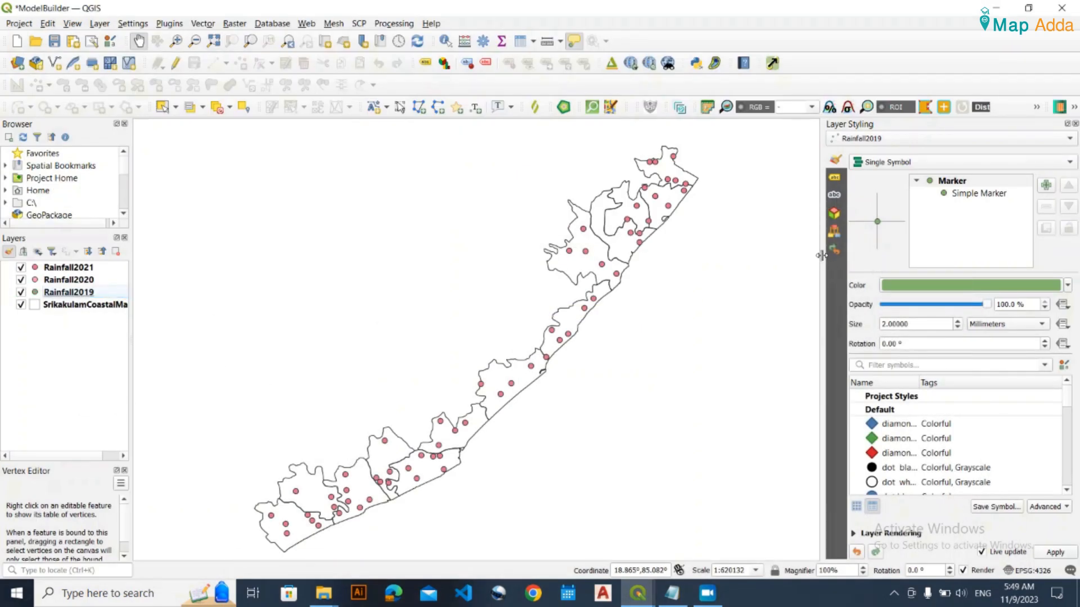
left_click_drag(822, 256, 769, 258)
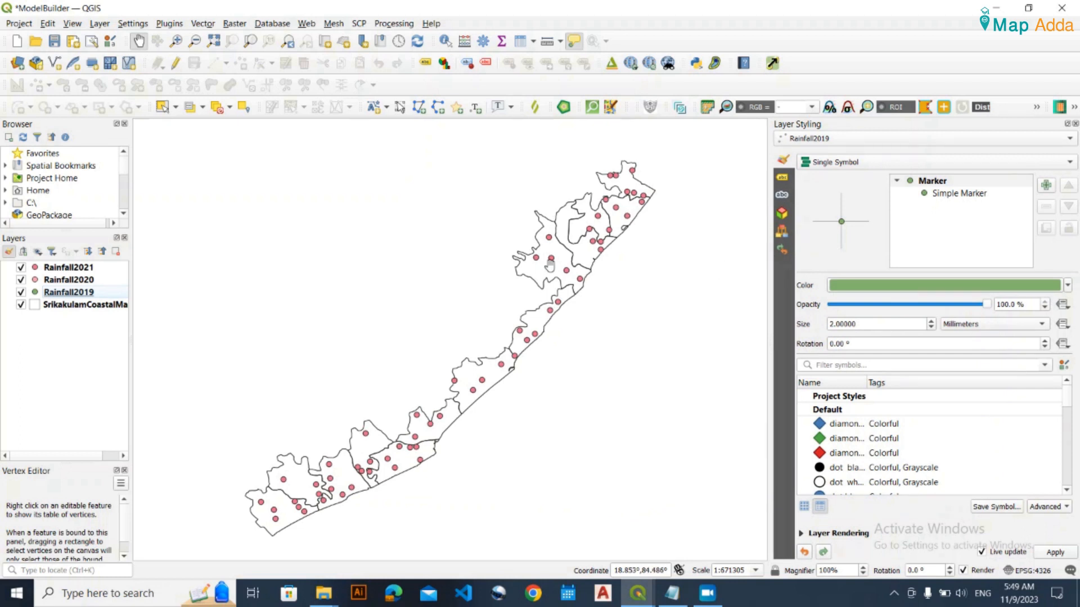
left_click_drag(449, 292, 421, 288)
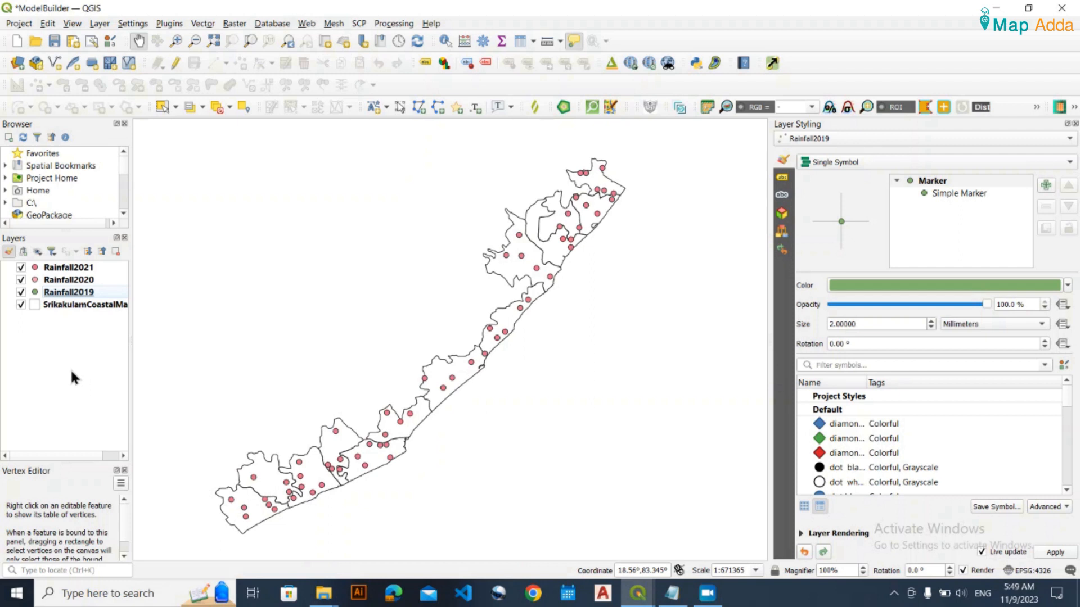
- Examine the Rainfall2021 attribute table through its monthly and annual rainfall columns, and close it
left_click(95, 267)
left_click(102, 354)
left_click(83, 269)
right_click(83, 269)
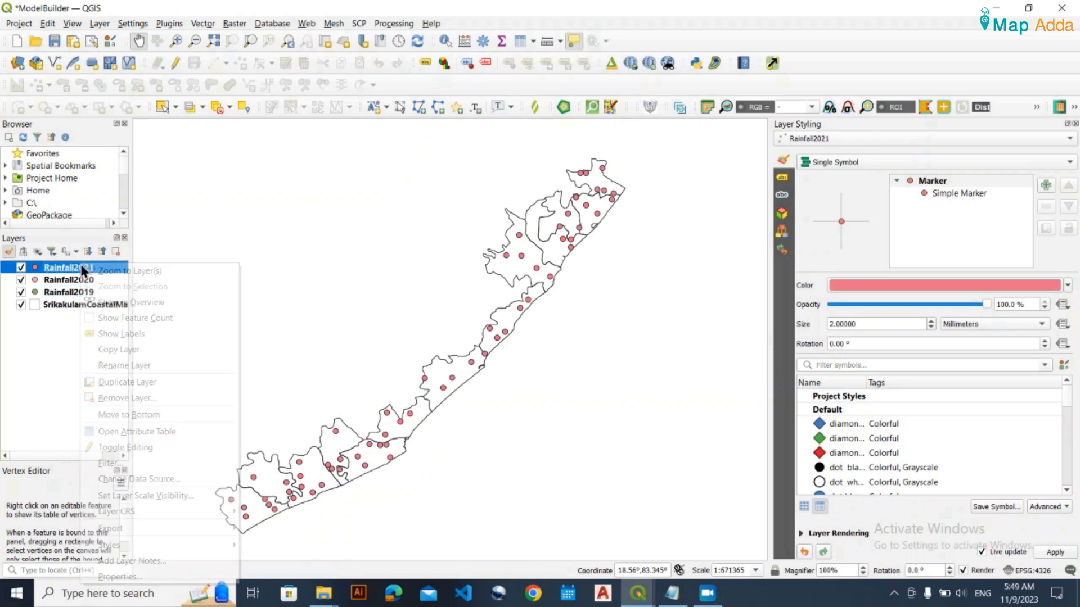
left_click(180, 425)
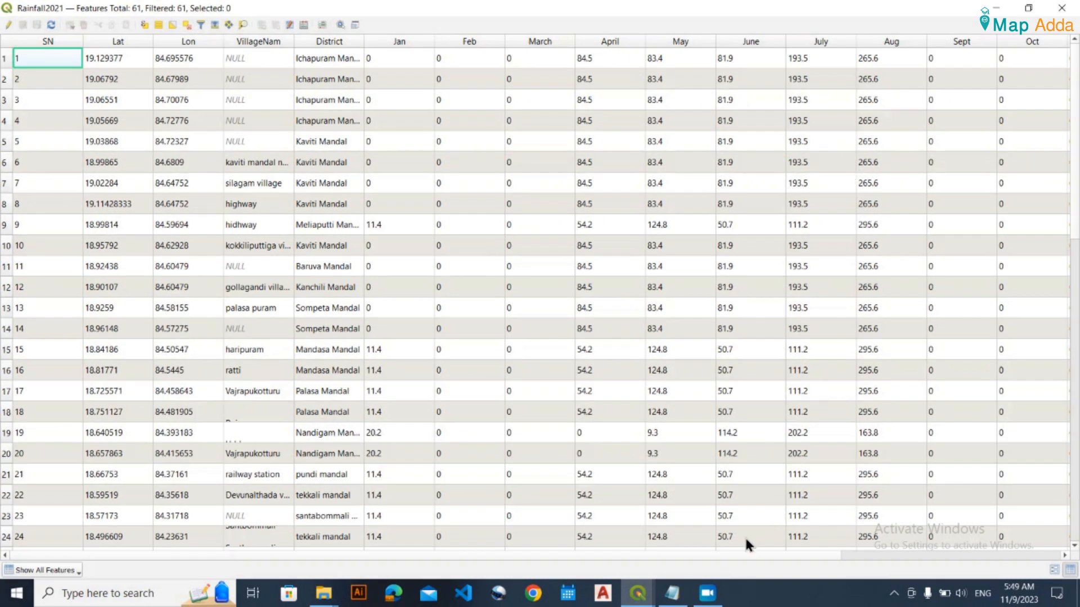
left_click_drag(738, 555, 1003, 556)
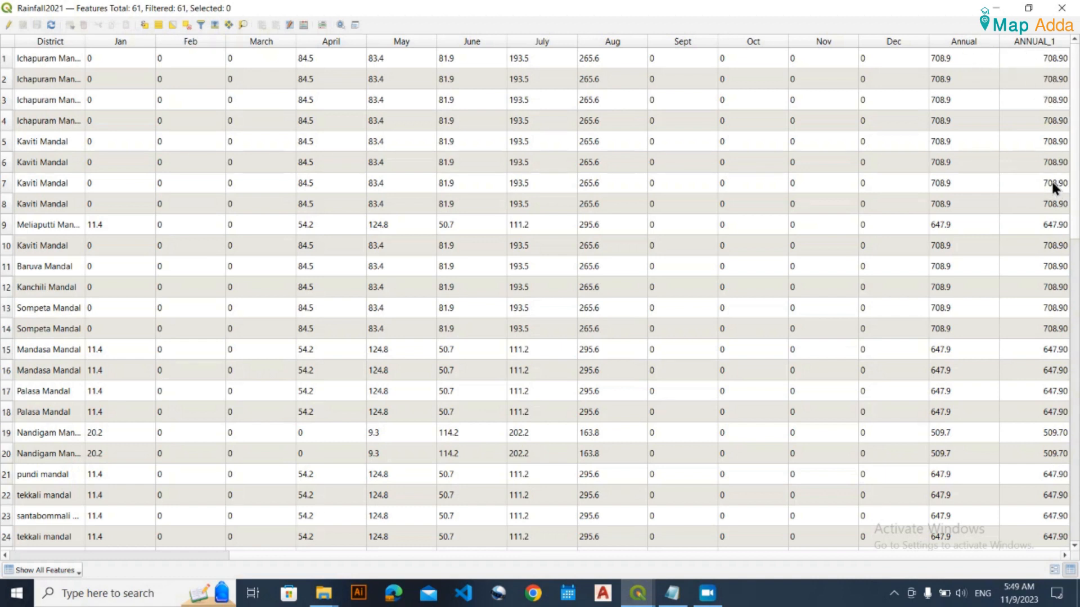
scroll(1042, 198, "down", 12)
scroll(1051, 223, "up", 12)
scroll(1047, 194, "down", 12)
scroll(1051, 179, "up", 6)
scroll(1027, 138, "up", 6)
left_click(1061, 8)
- Examine the Rainfall2020 attribute table across to its annual rainfall columns, and close it
left_click(92, 281)
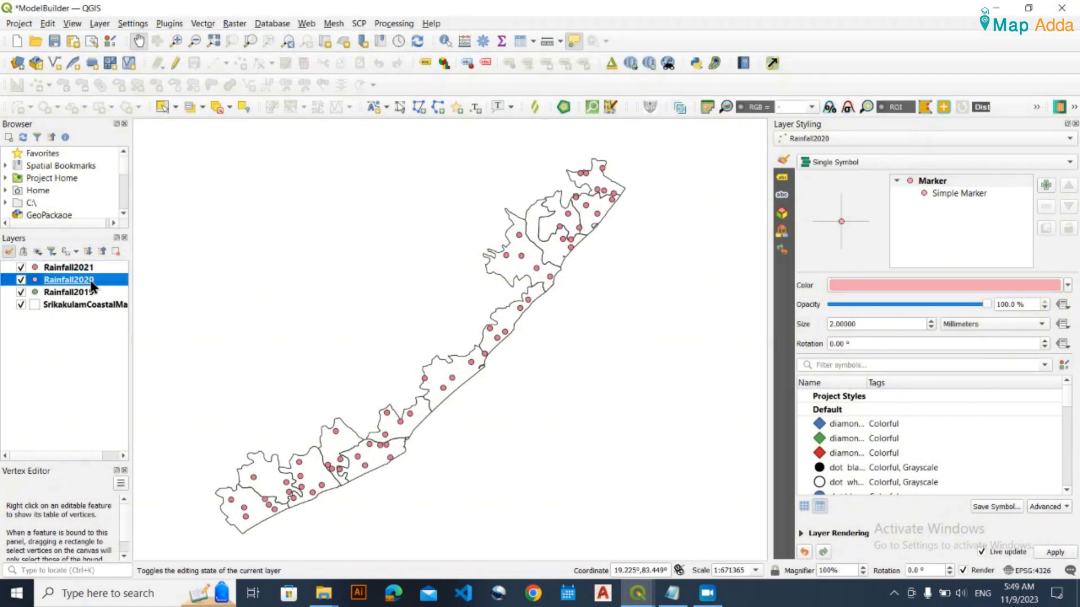
right_click(92, 281)
left_click(176, 185)
left_click_drag(569, 552, 952, 529)
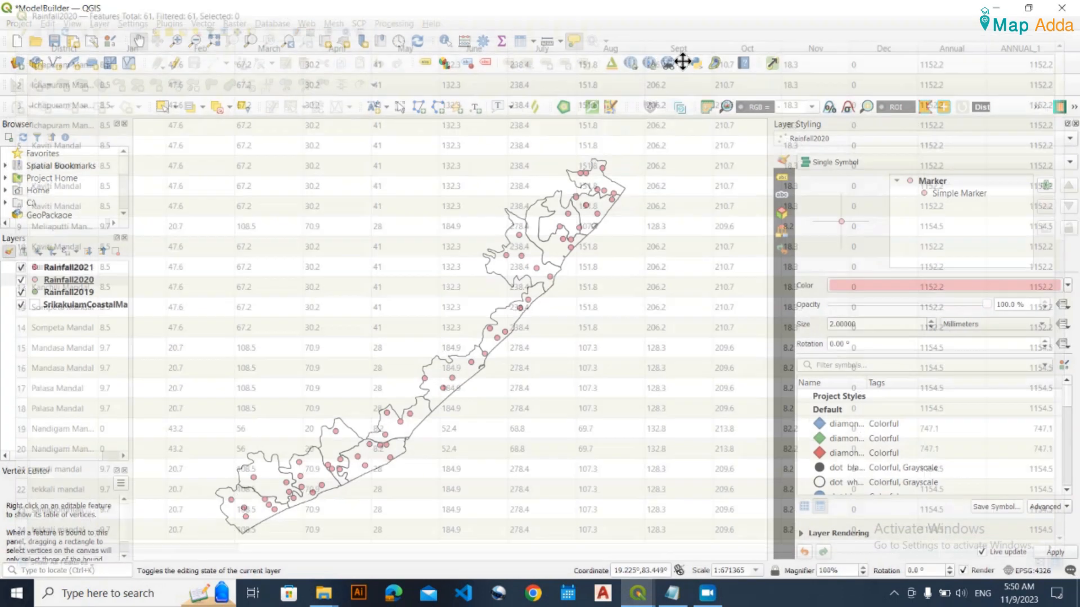
left_click(1062, 7)
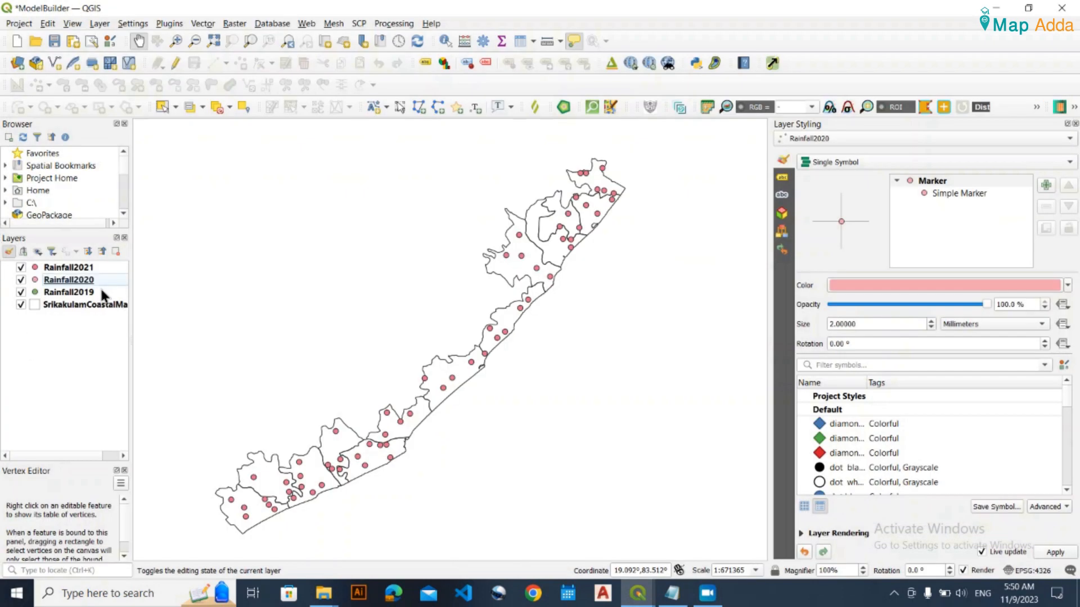
- Examine the Rainfall2019 attribute table across to its annual rainfall columns, and close it
left_click(85, 292)
right_click(85, 292)
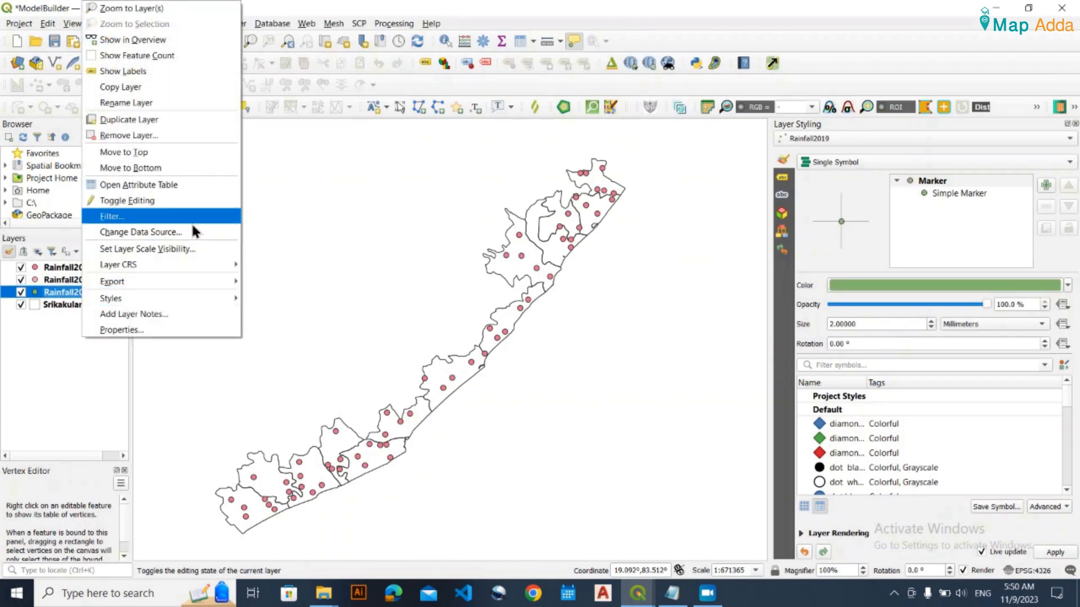
left_click(181, 186)
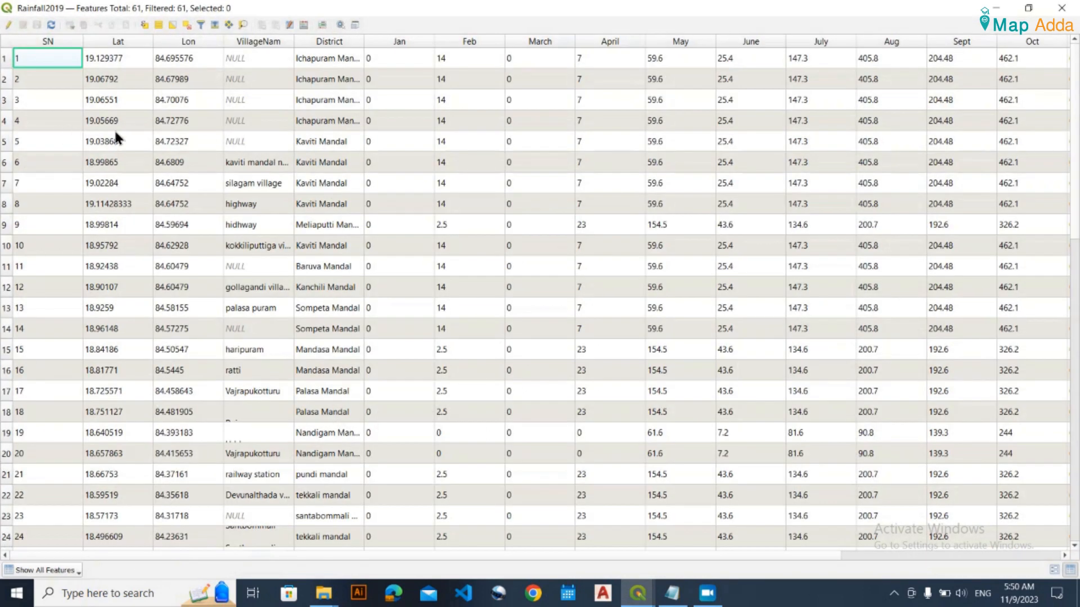
left_click_drag(829, 556, 1049, 554)
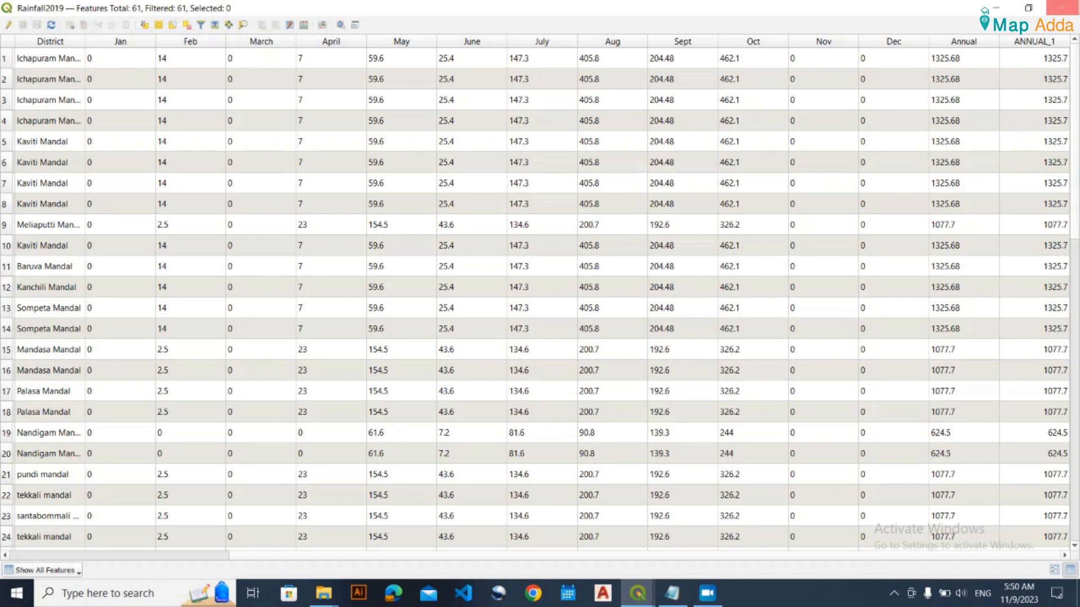
left_click(1062, 8)
left_click(50, 366)
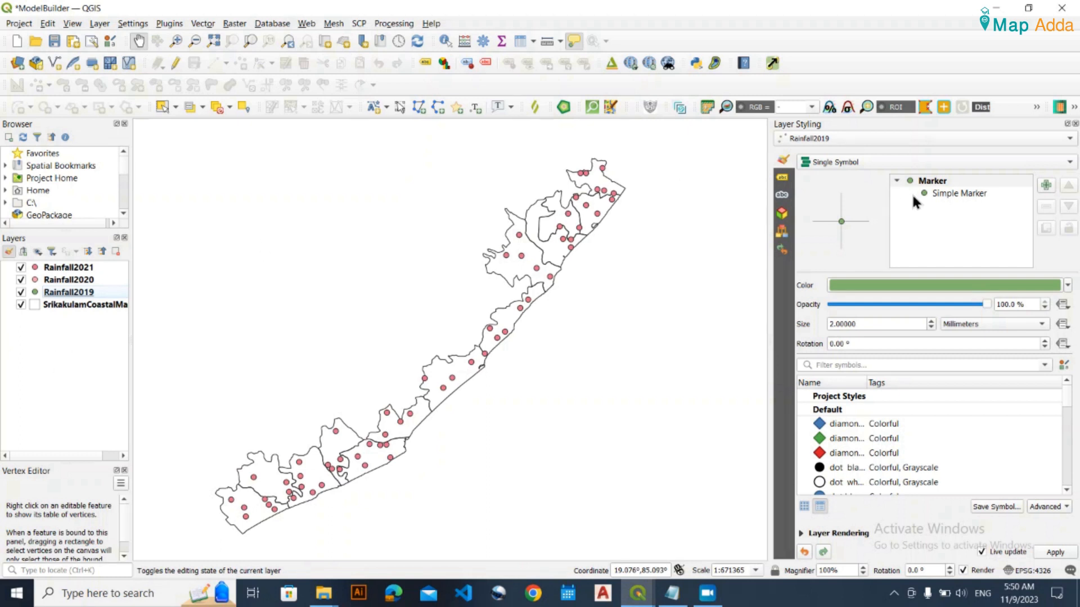
- Close the Layer Styling panel, show the Processing Toolbox panel and search it for "idw"
left_click(1075, 123)
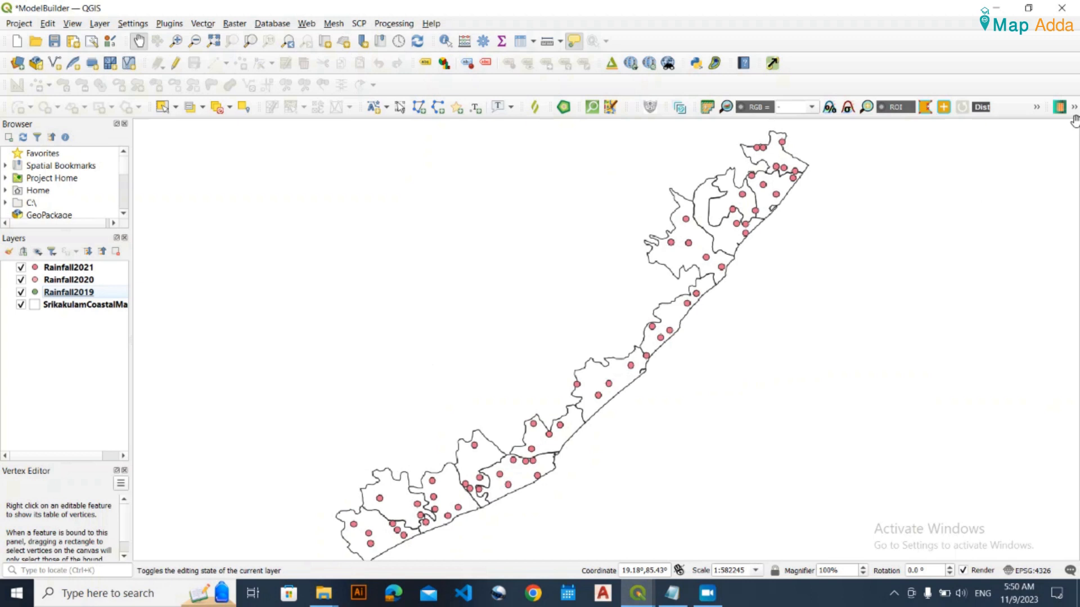
right_click(991, 38)
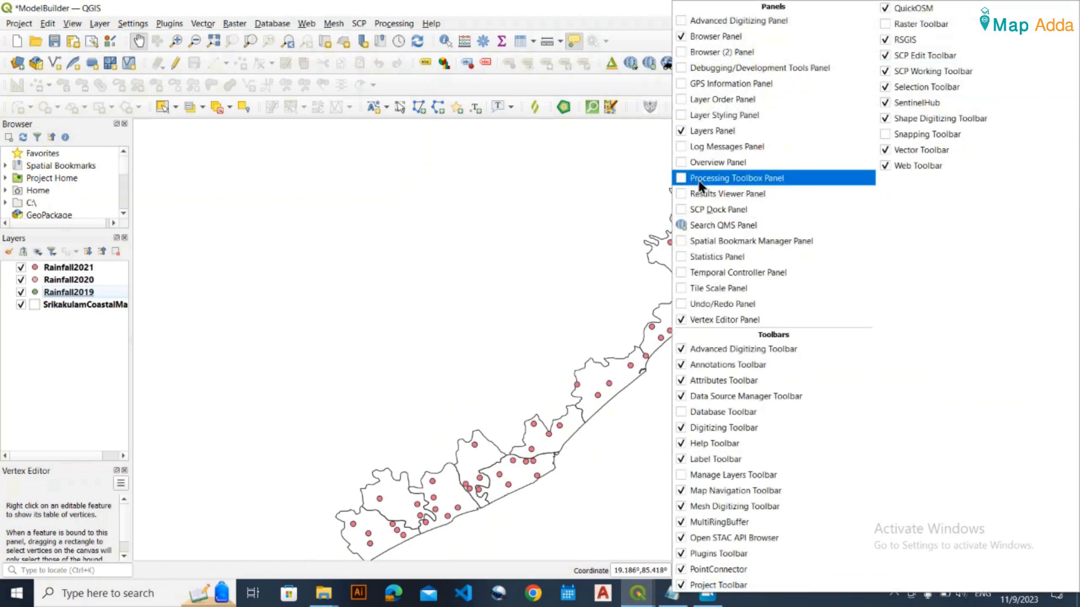
left_click(679, 177)
left_click(810, 155)
type("idw")
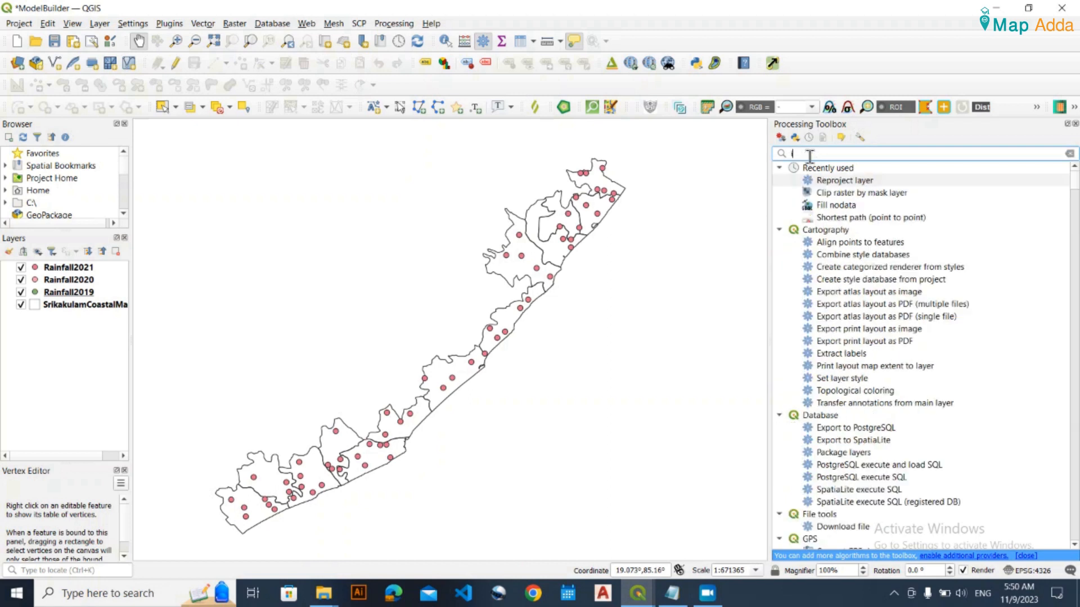
- Review the IDW interpolation tool's parameters with Rainfall2019 as the vector layer, and close it without running
double_click(822, 180)
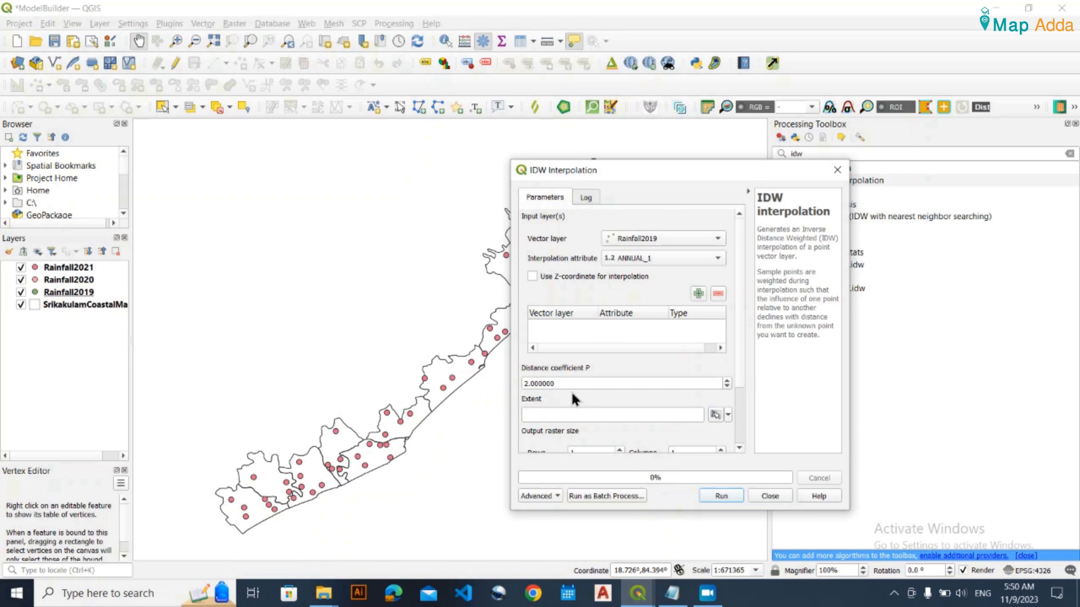
mouse_move(740, 258)
left_mouse_down()
mouse_move(742, 312)
mouse_move(741, 258)
left_mouse_up()
left_click(644, 238)
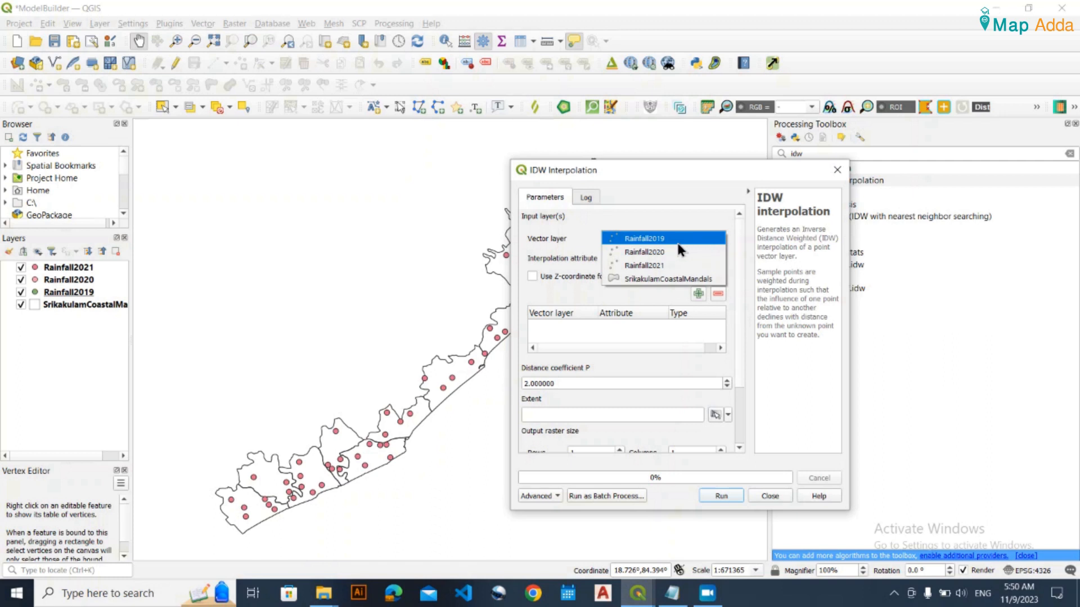
left_click(673, 242)
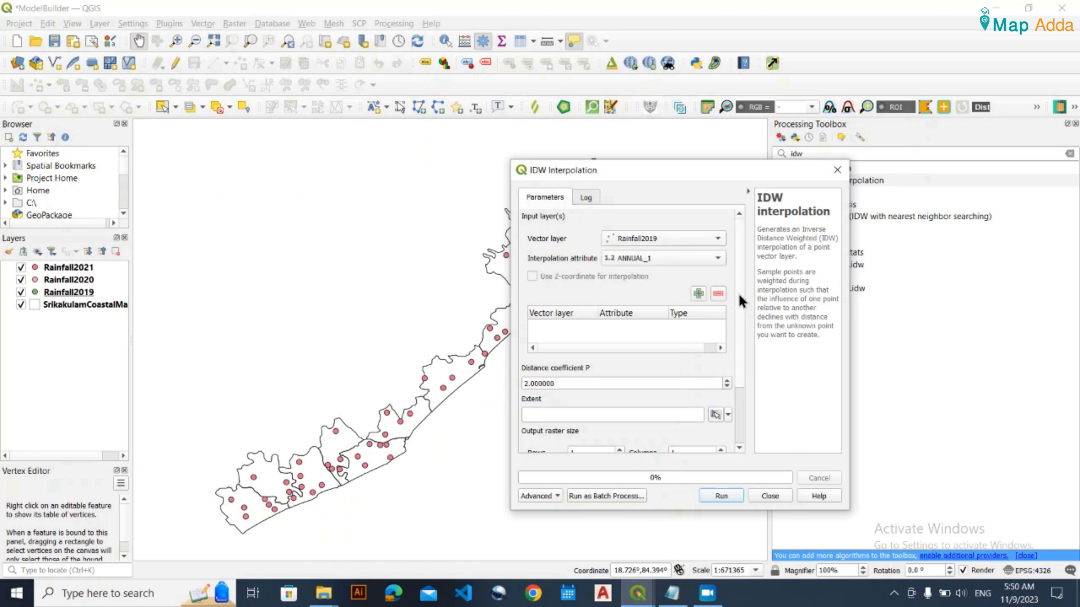
left_click_drag(737, 291, 734, 376)
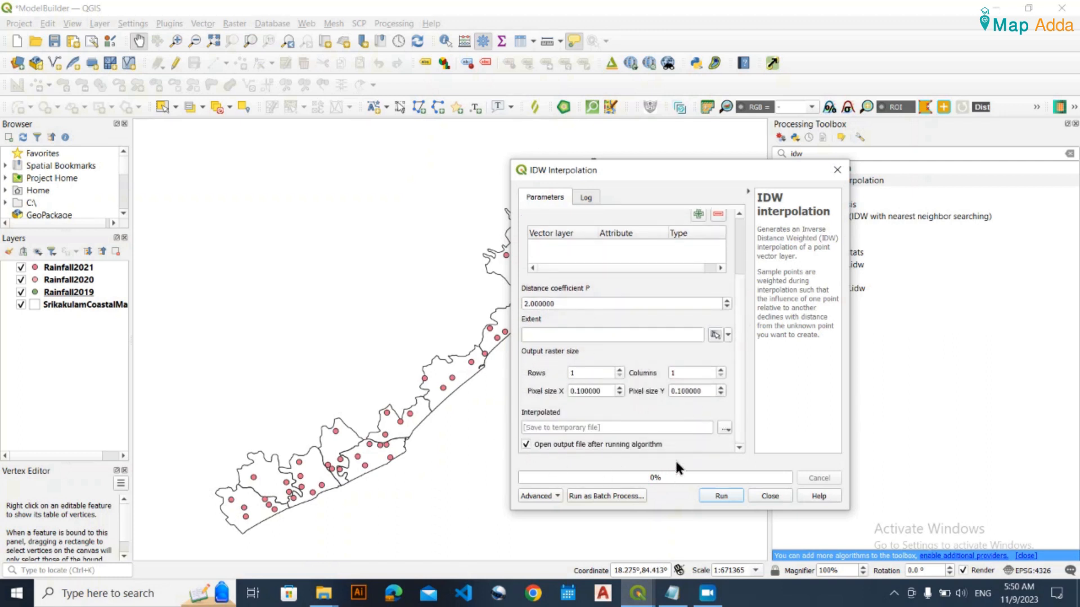
left_click(785, 497)
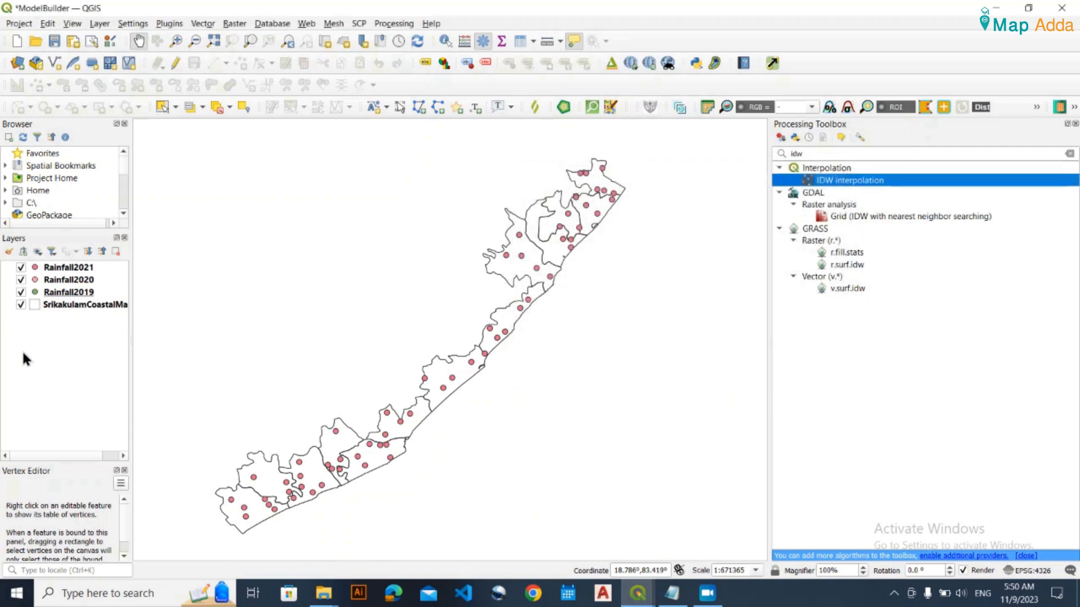
left_click(105, 366)
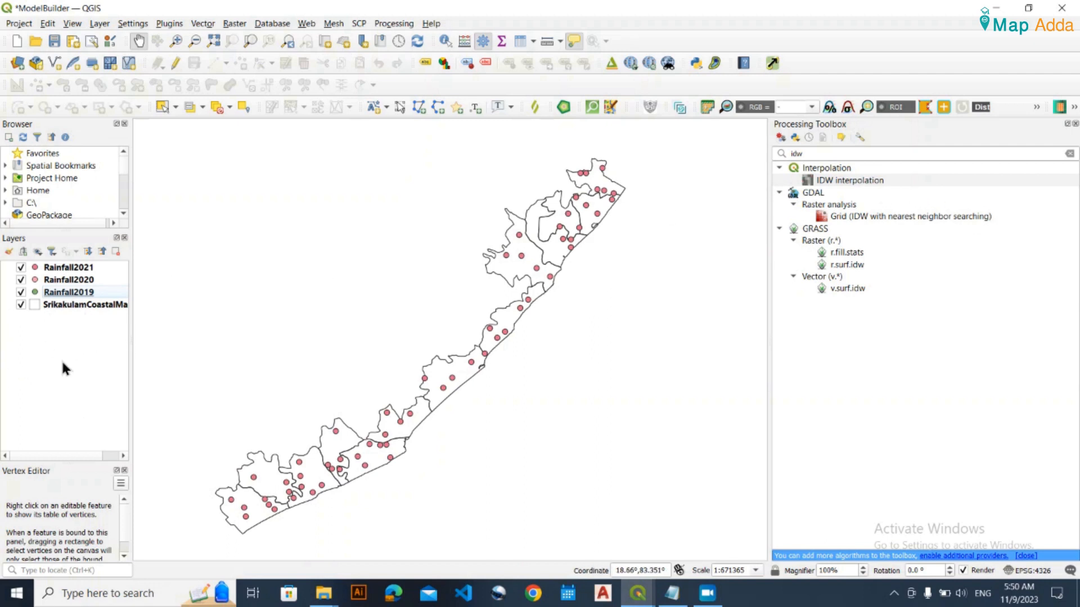
- Add Interpolated2019.img from the Lab4_ModelBuilder output folder to the project's layers, beside SrikakulamCoastalMandals
mouse_move(324, 593)
mouse_move(370, 515)
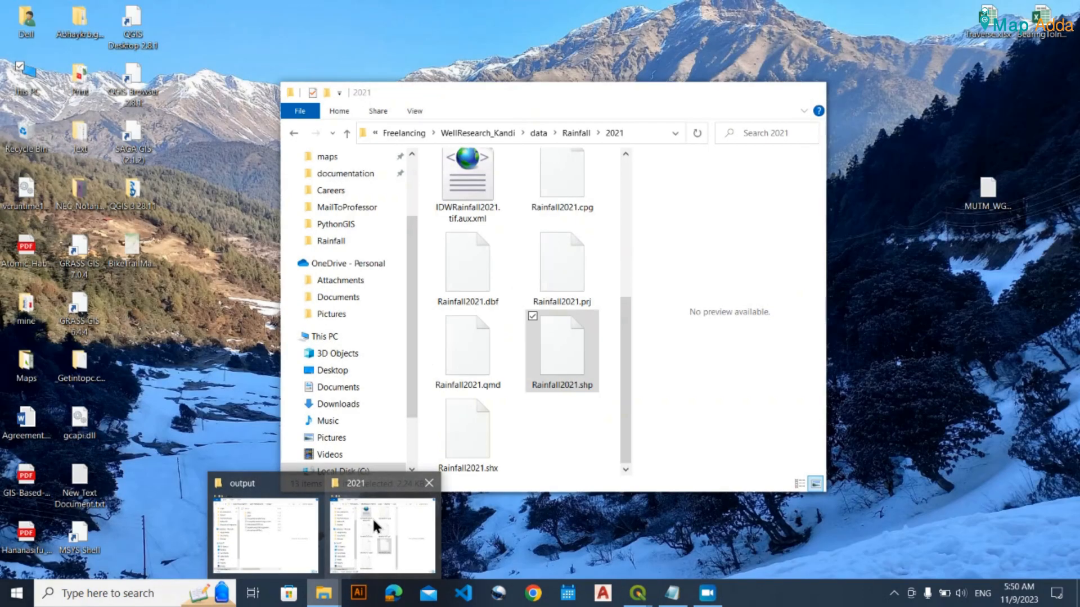
left_click(374, 519)
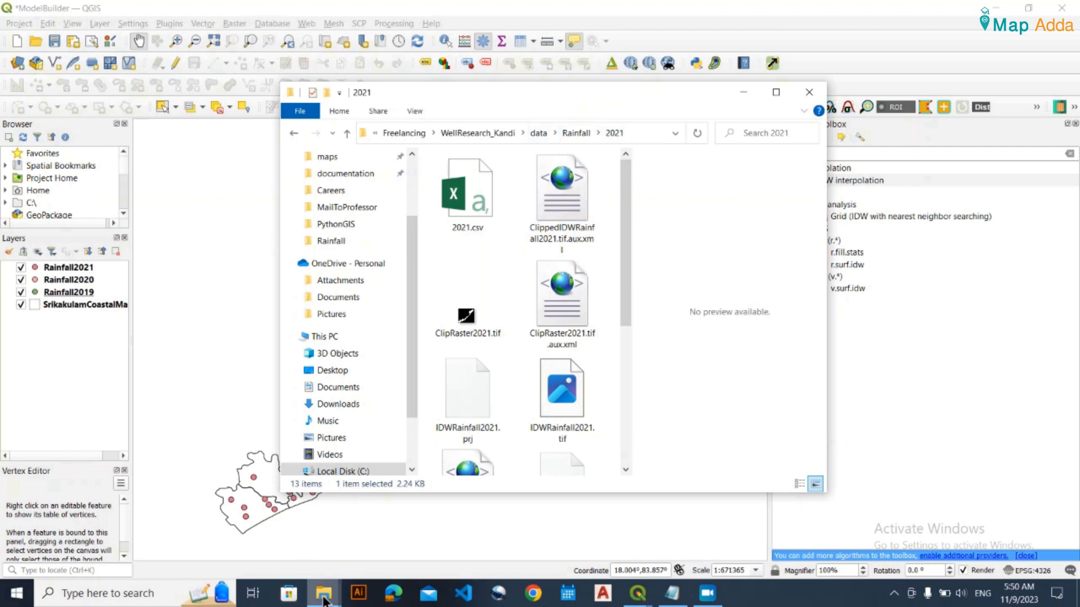
mouse_move(324, 601)
left_click(265, 534)
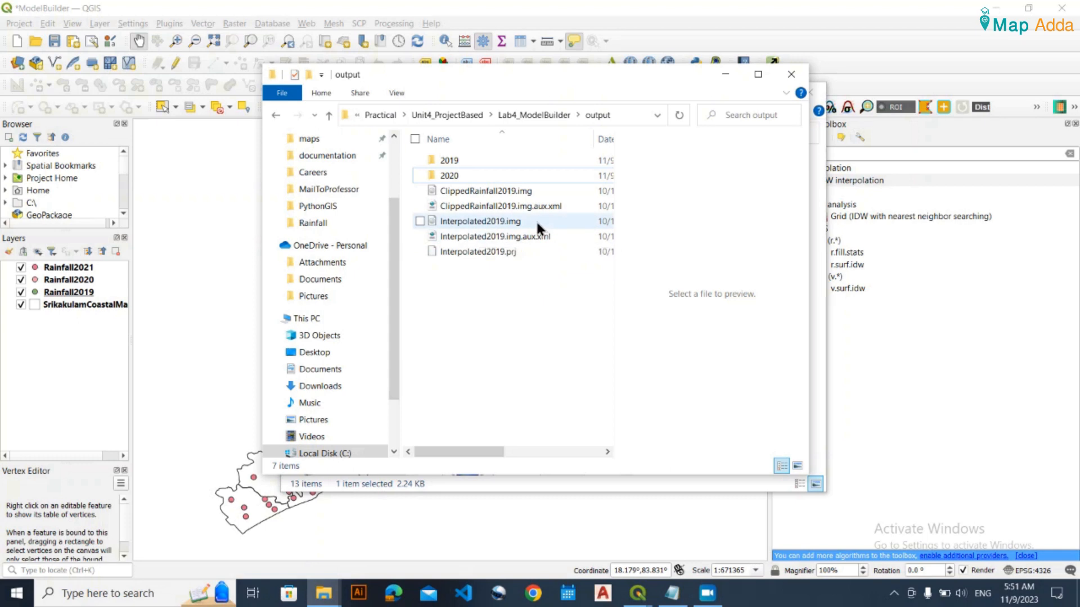
left_click(549, 238)
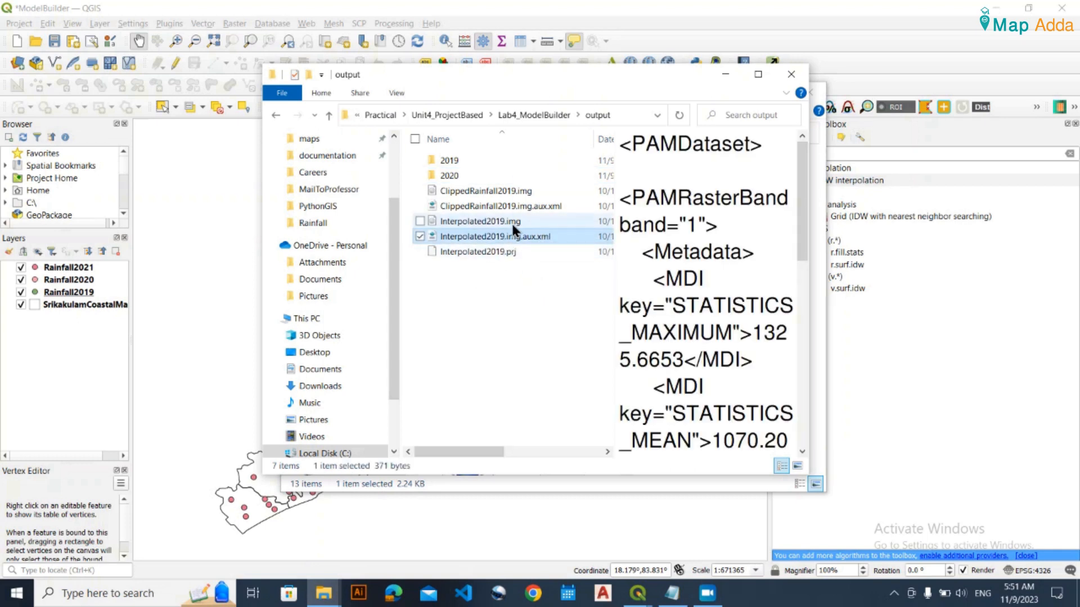
left_click(551, 220)
left_click_drag(554, 218, 26, 302)
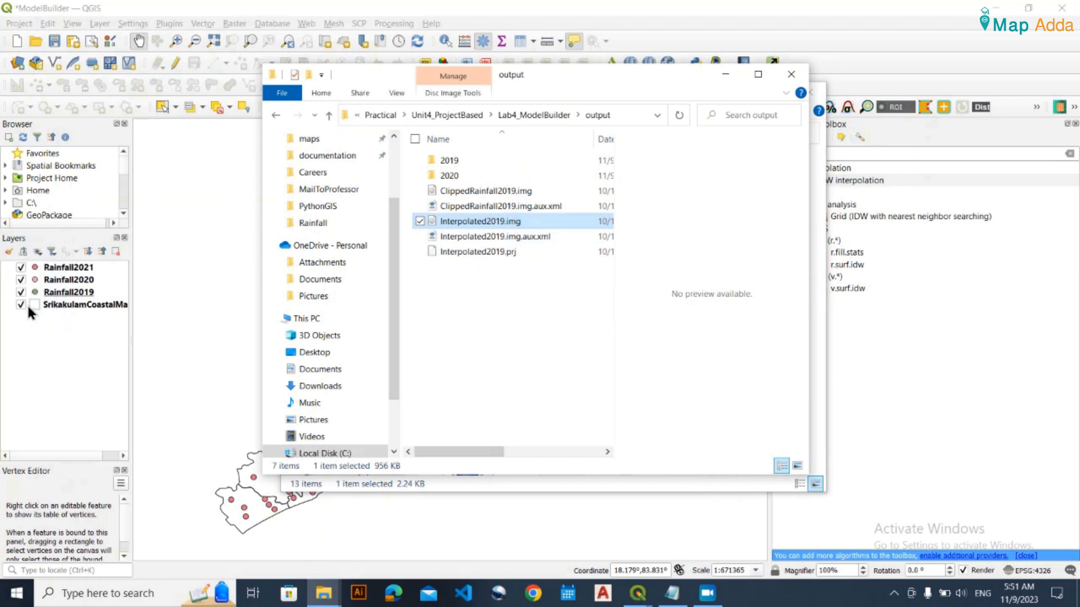
- Minimize the open File Explorer windows and view the Interpolated2019 raster on the map
left_click(725, 75)
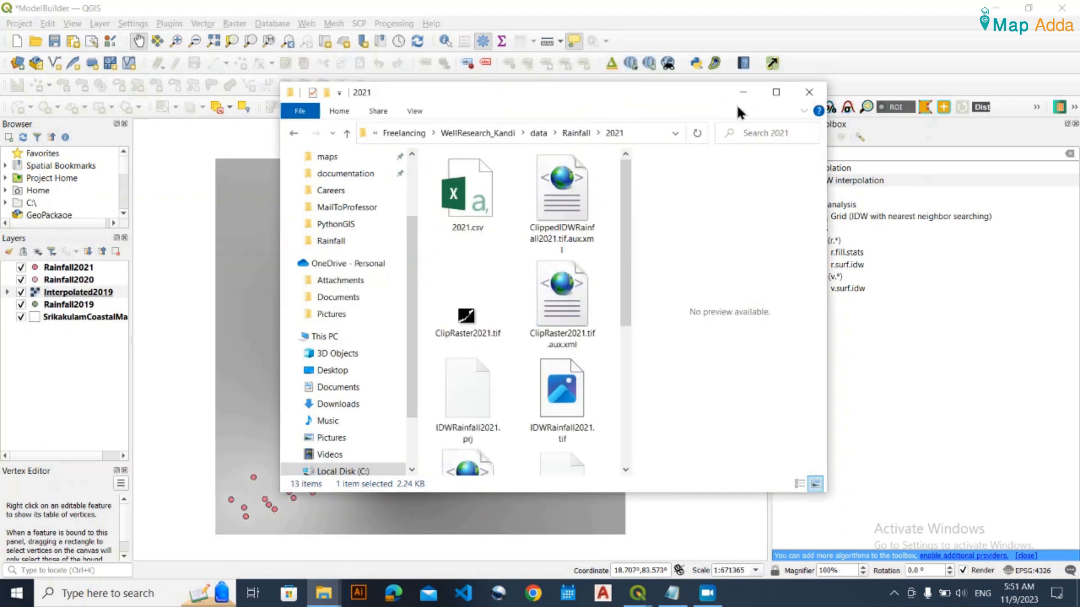
left_click(740, 90)
left_click_drag(409, 387, 451, 382)
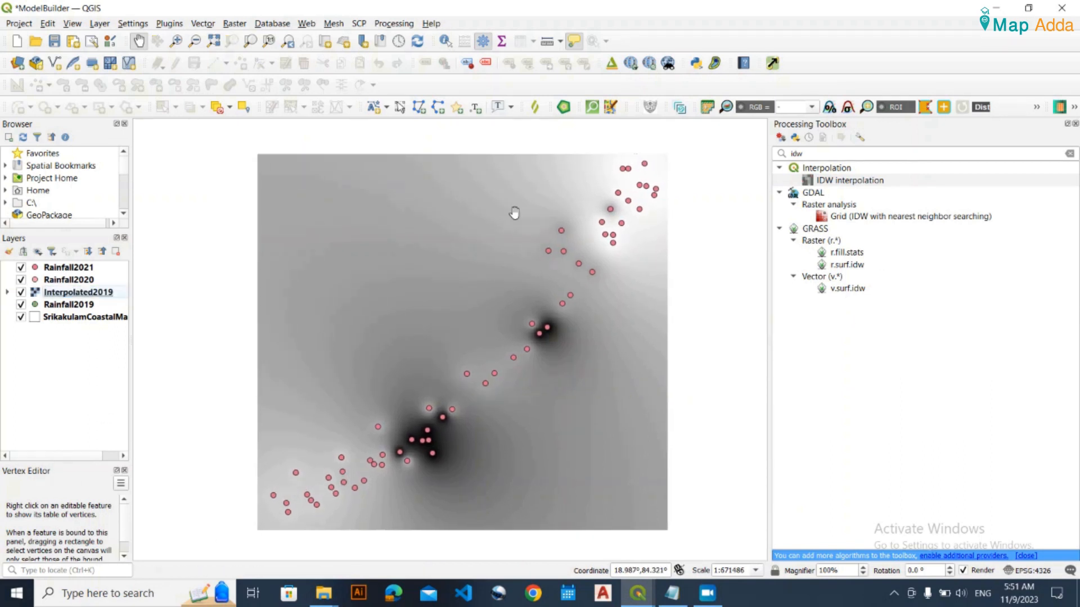
- Search the Processing Toolbox for "clip"
double_click(836, 153)
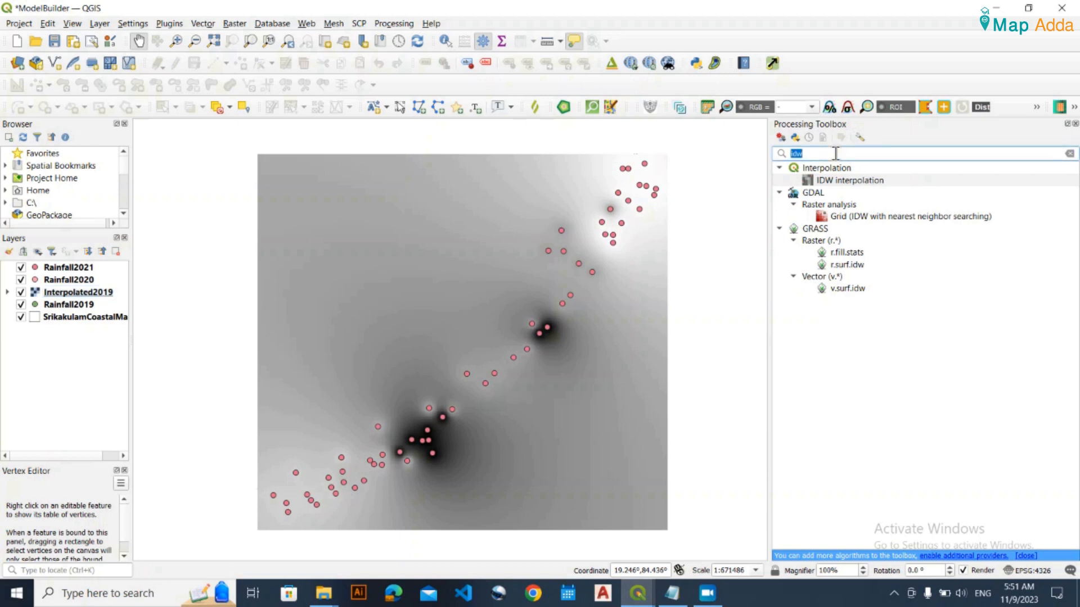
key("BackSpace")
type("clip")
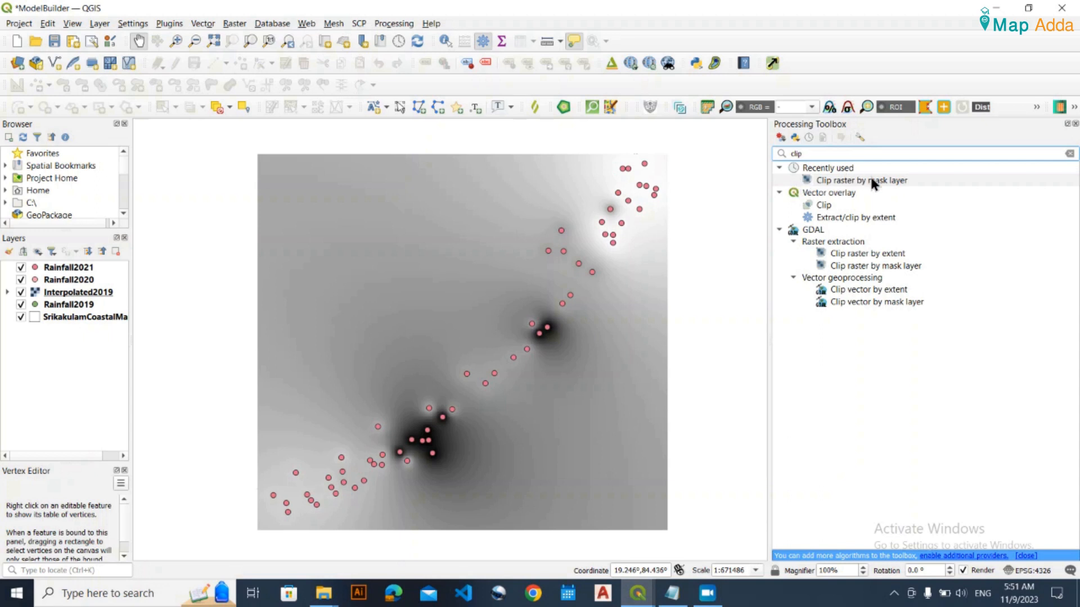
- Review the Clip raster by mask layer tool's parameters with Interpolated2019 as the input layer, and close it without running
double_click(841, 182)
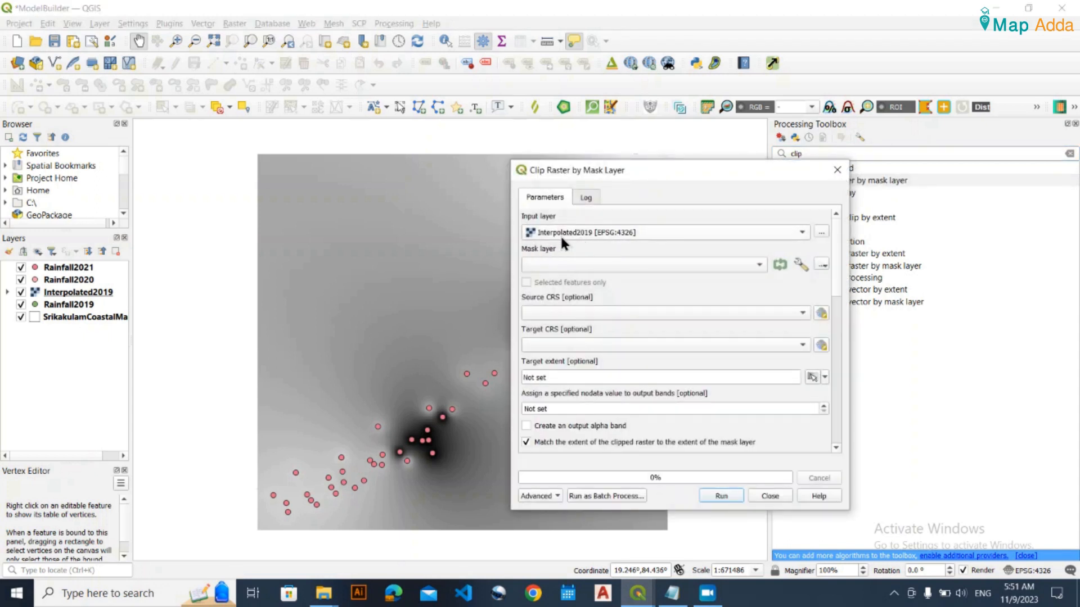
left_click(760, 265)
left_click(774, 249)
scroll(662, 442, "down", 2)
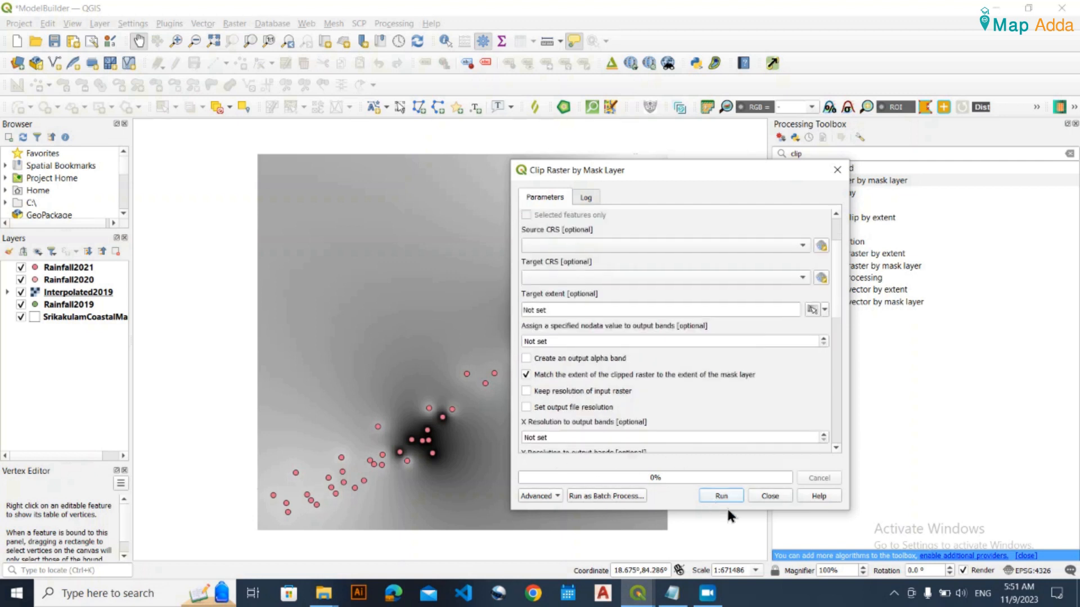
left_click(776, 495)
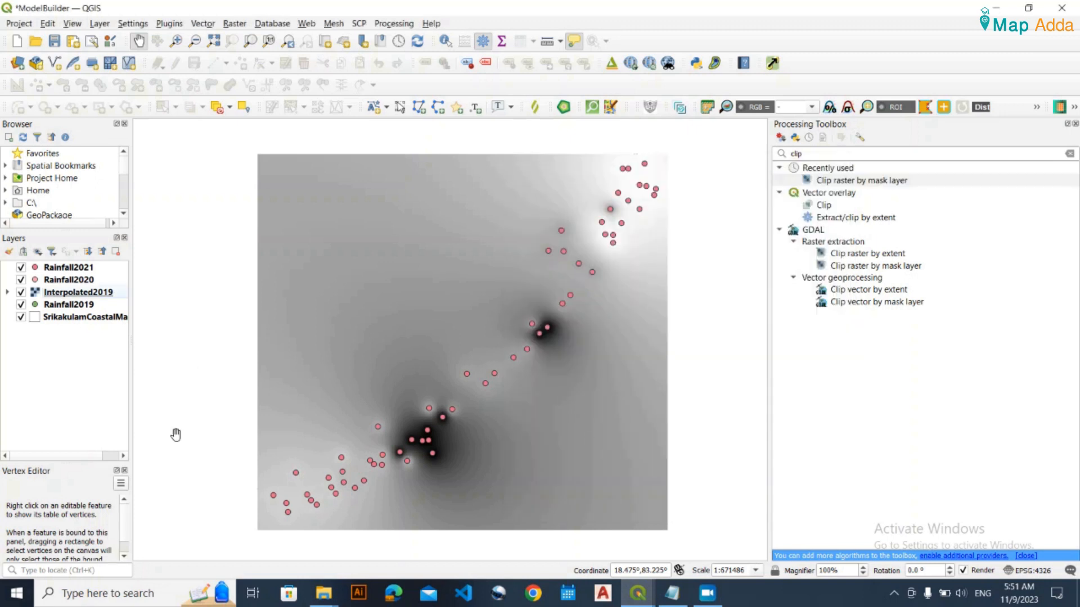
- Add ClippedRainfall2019.img from the Lab4_ModelBuilder output folder to the project's layers and hide Interpolated2019
left_click(322, 597)
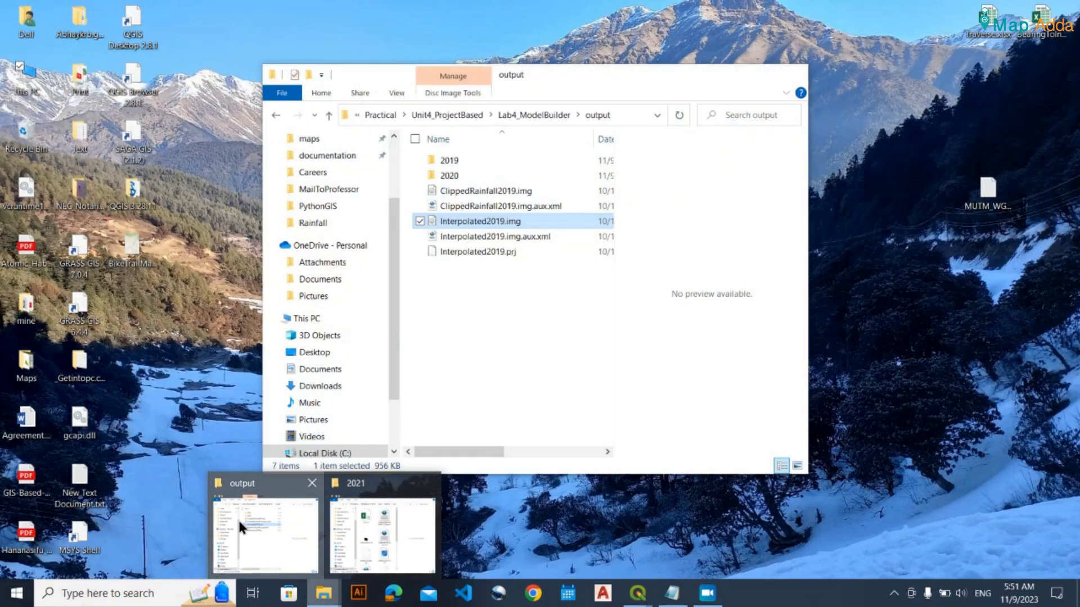
left_click(237, 518)
left_click_drag(506, 192, 62, 329)
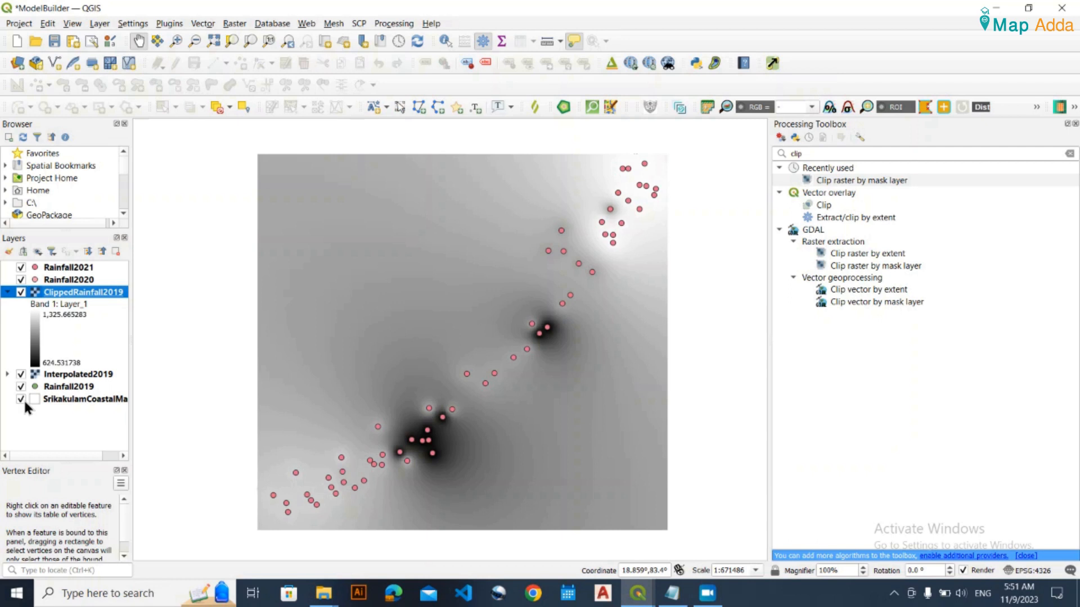
left_click(47, 423)
left_click(21, 374)
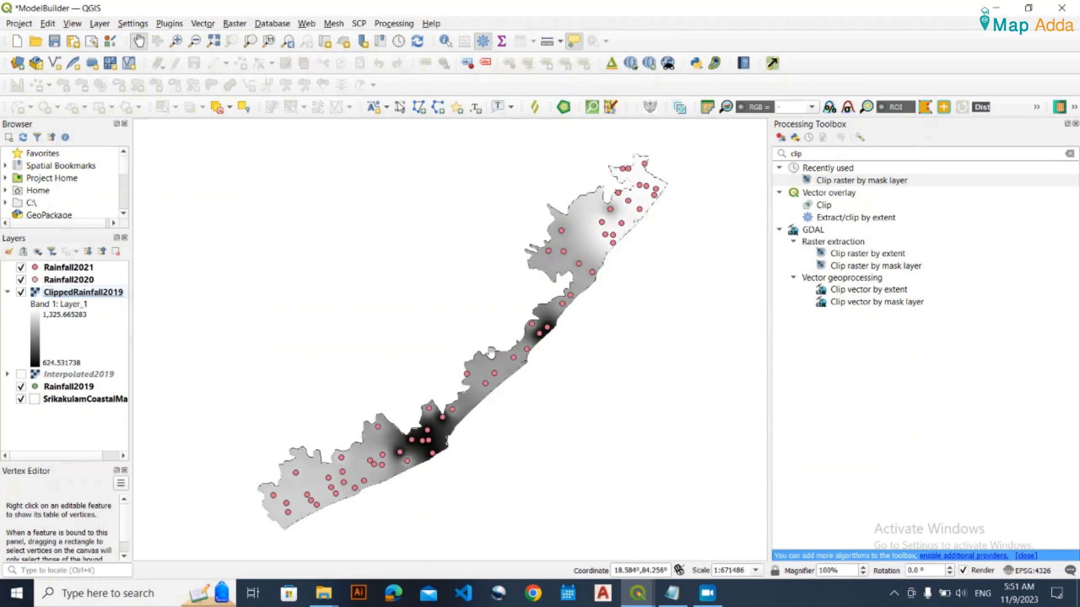
left_click_drag(442, 349, 434, 349)
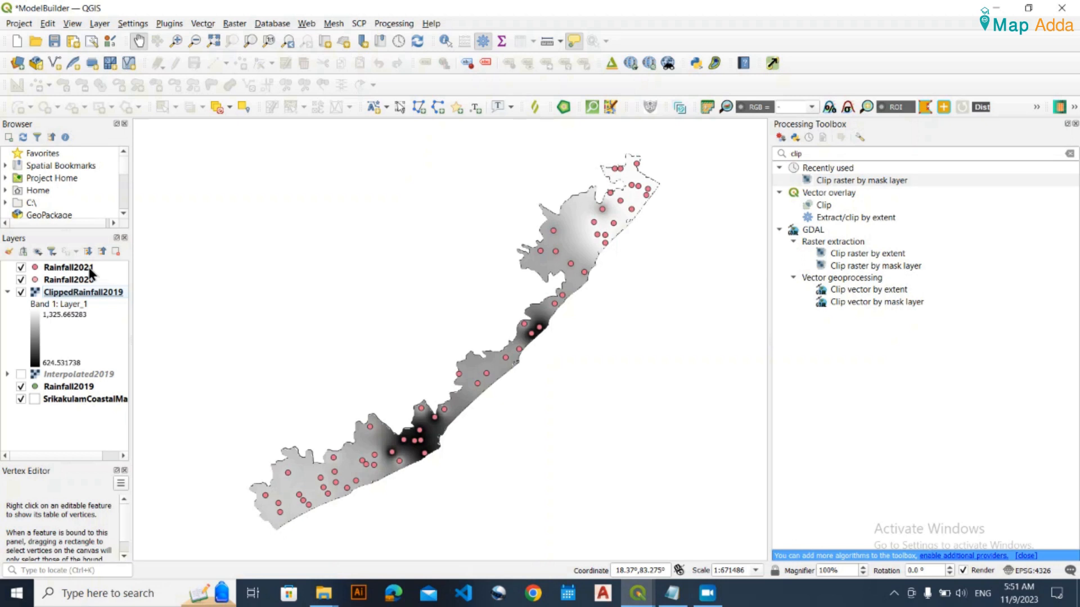
- Open the run dialog of the modified RainfallInterpolation model in Model Designer and set InputLayer to Rainfall2020
mouse_move(640, 595)
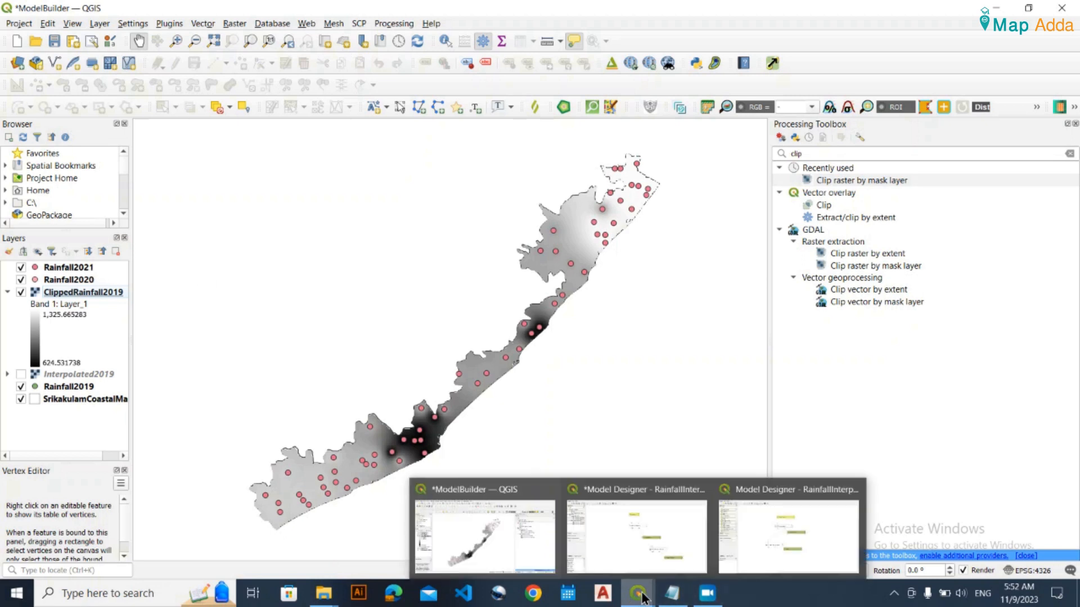
left_click(620, 515)
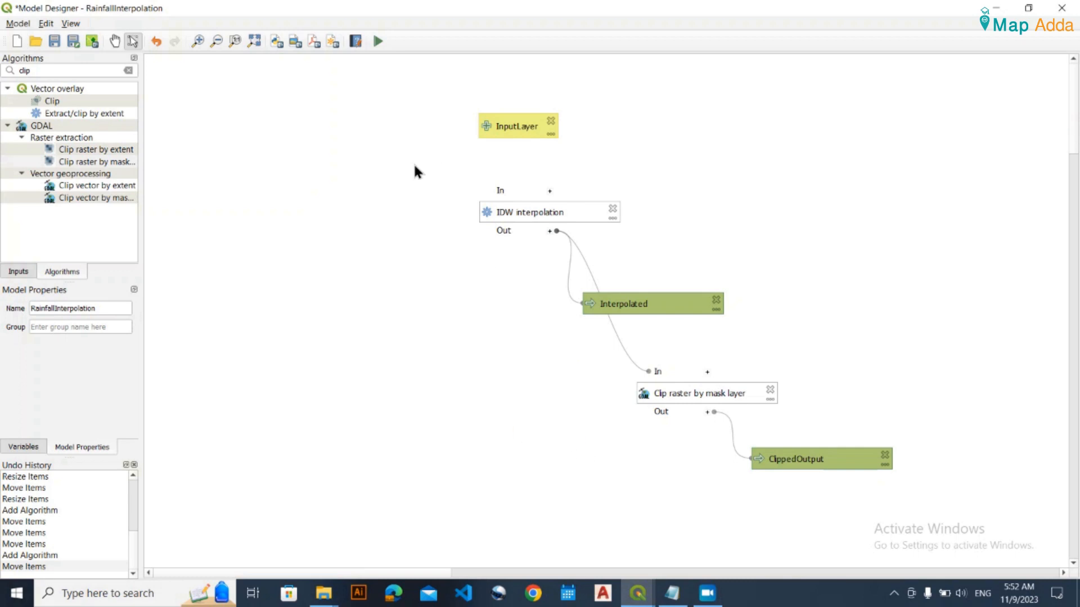
left_click(378, 41)
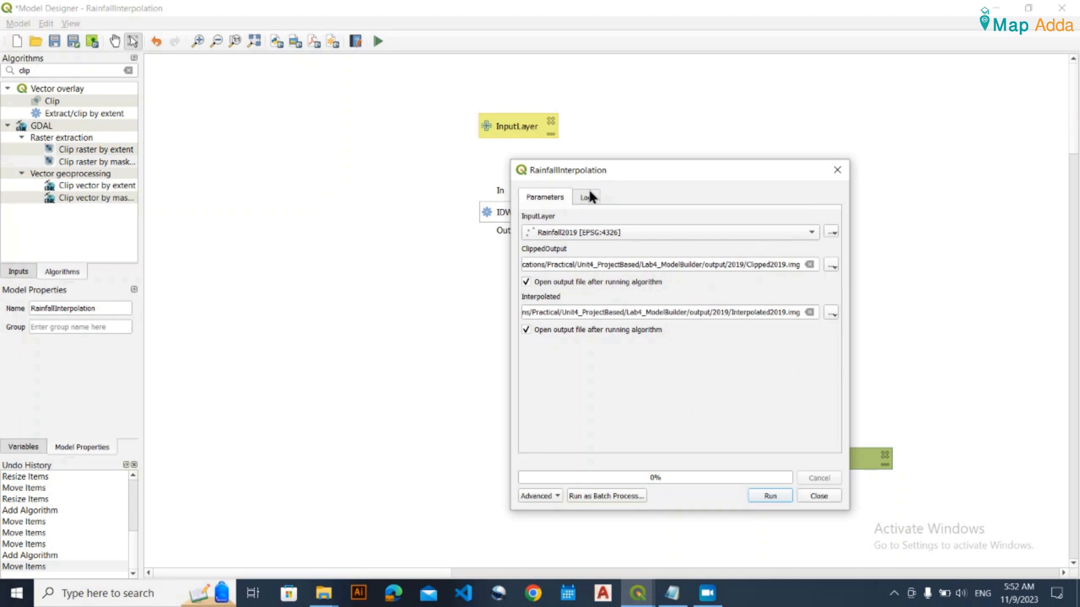
left_click(805, 233)
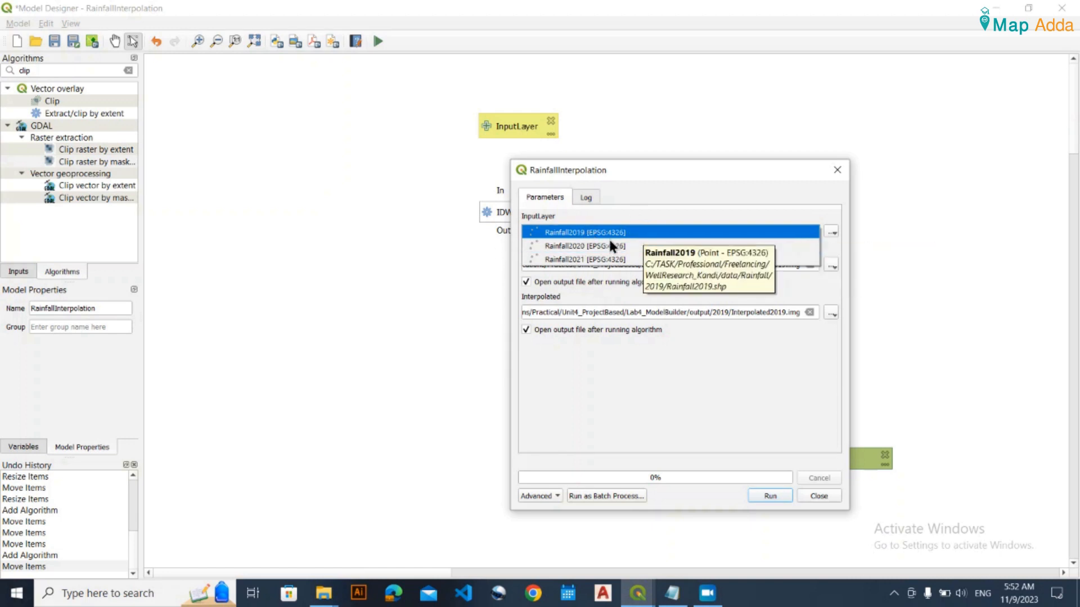
left_click(590, 247)
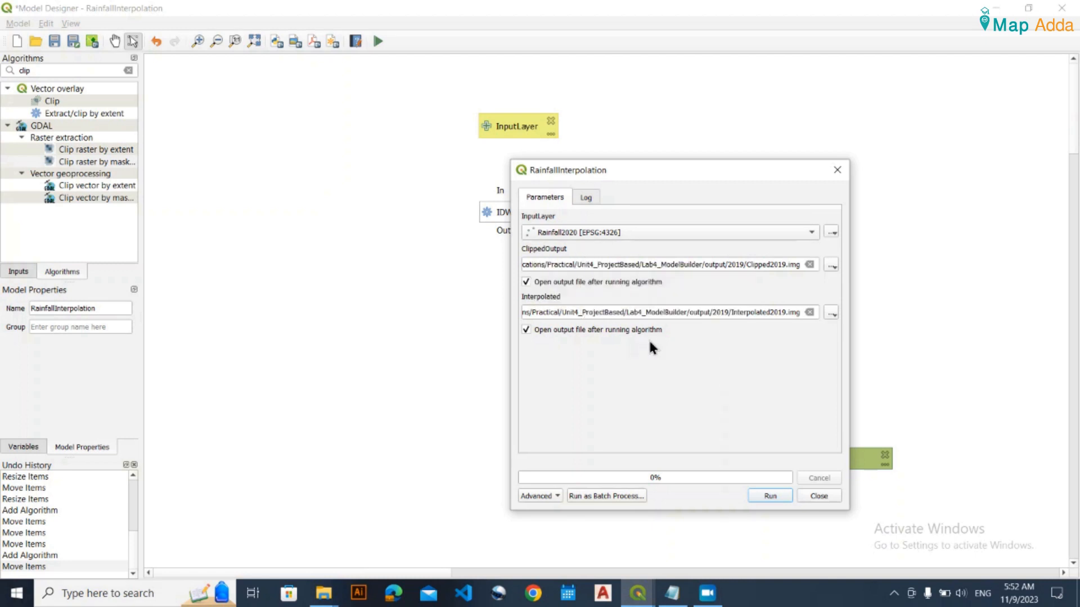
- Set the model's ClippedOutput file to ClippedOutput.img in the 2020 subfolder of the output folder
left_click(832, 264)
left_click(876, 298)
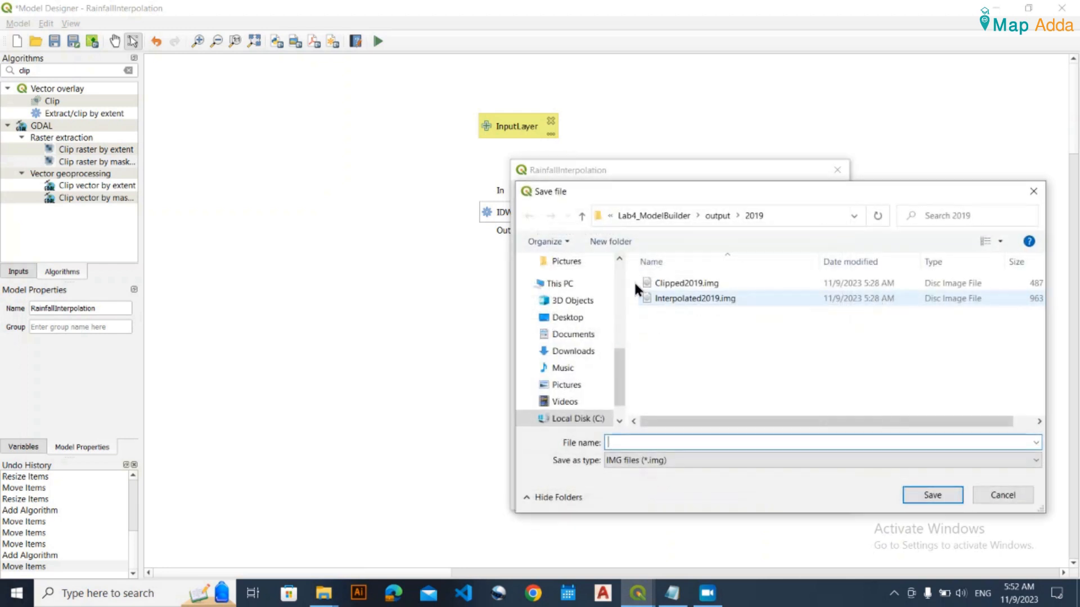
left_click(717, 216)
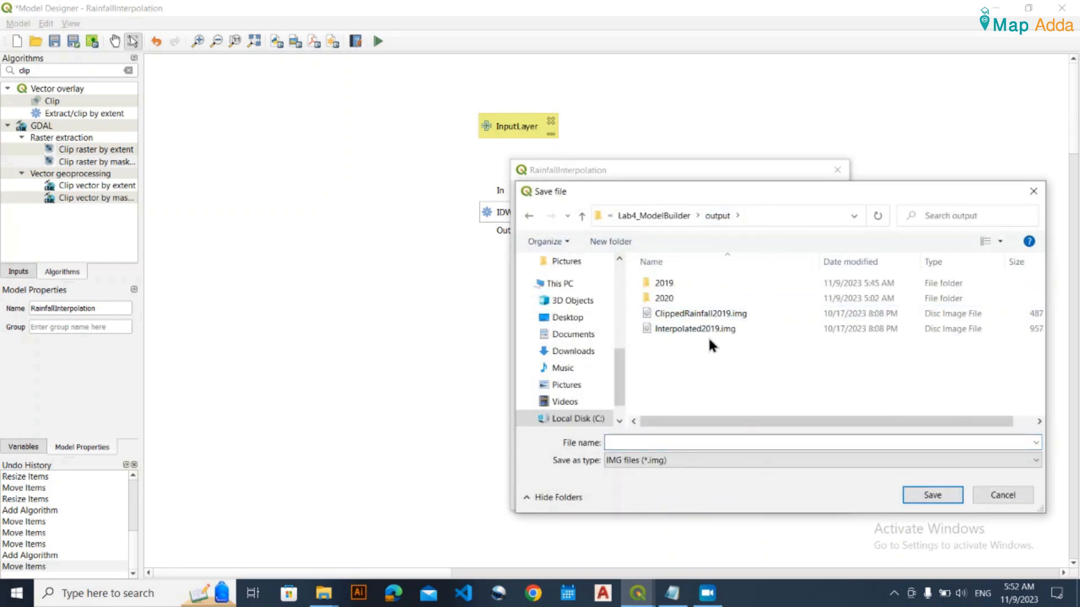
double_click(674, 298)
left_click(653, 443)
type("Clipperd")
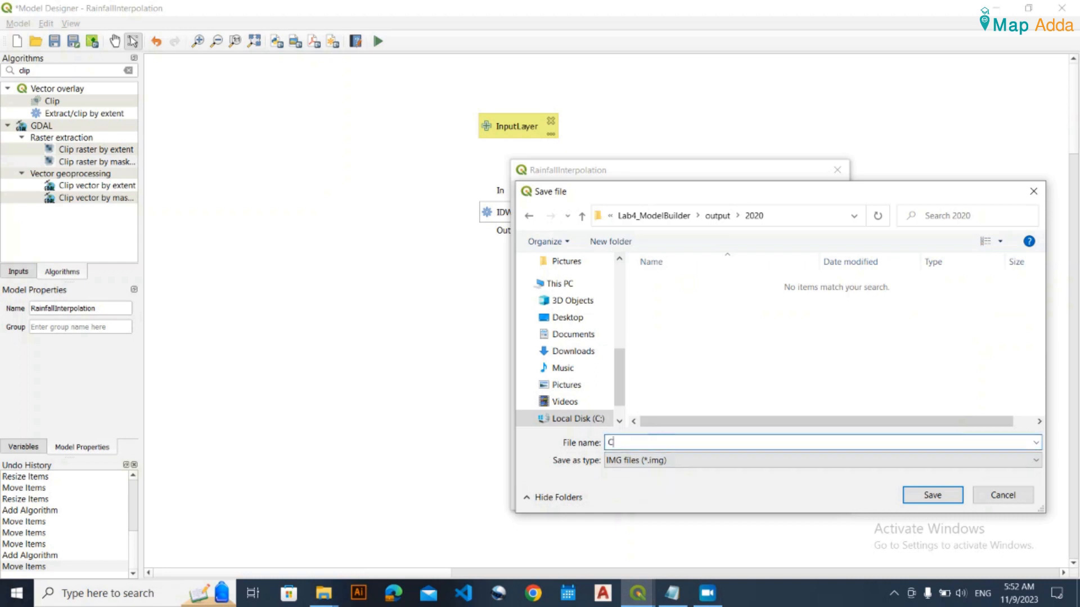
key("BackSpace")
key("BackSpace")
type("dPre")
key("BackSpace")
key("BackSpace")
key("BackSpace")
type("Output")
key("Return")
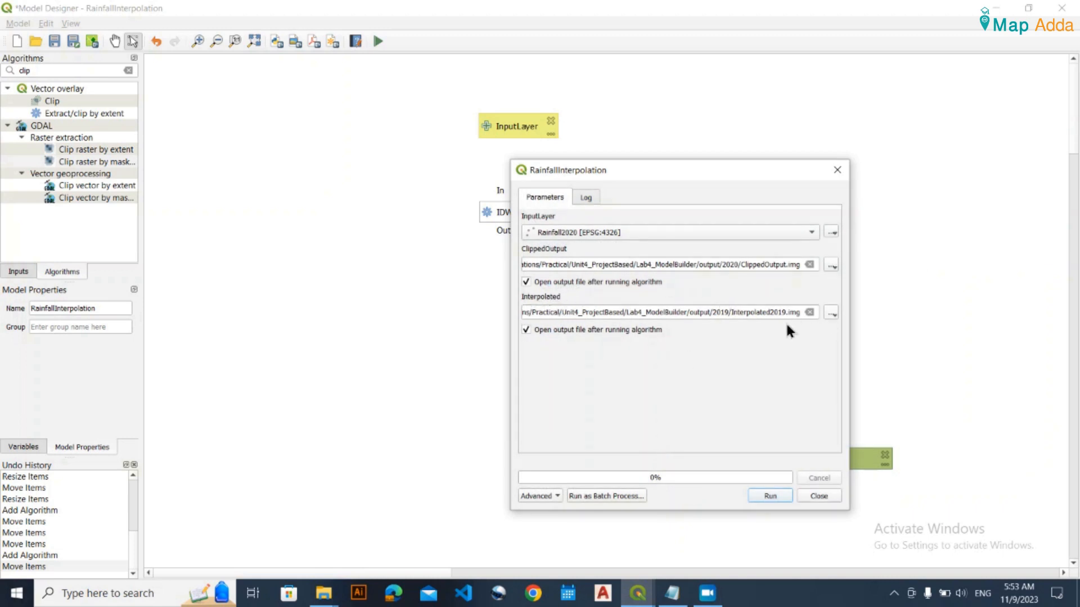
- Set the Interpolated output file to Interpolated2020.img in the 2020 folder, and run the model, closing its dialog when finished
left_click(831, 314)
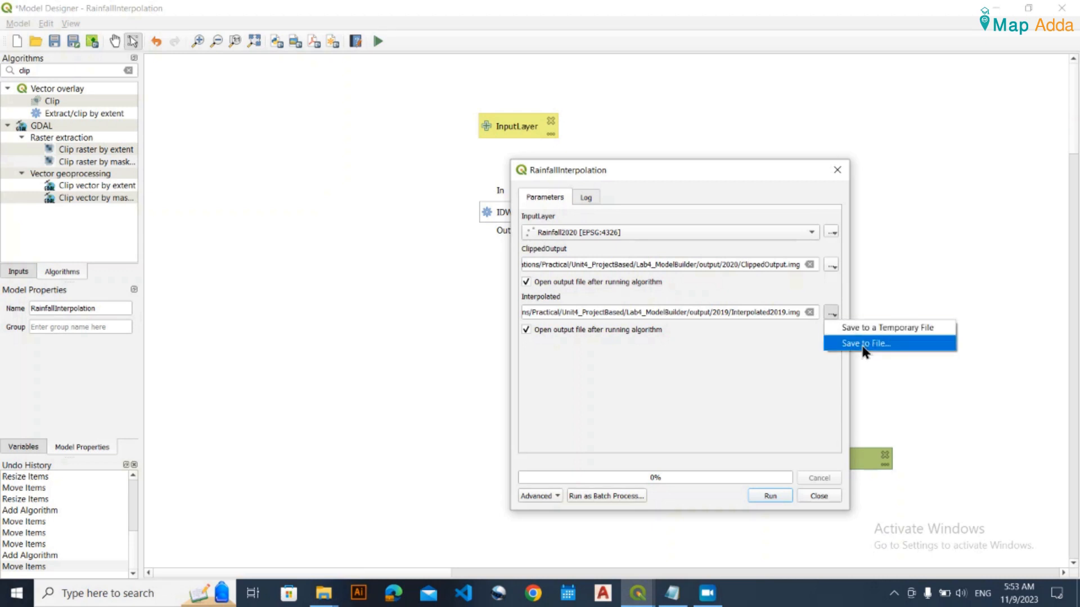
left_click(891, 342)
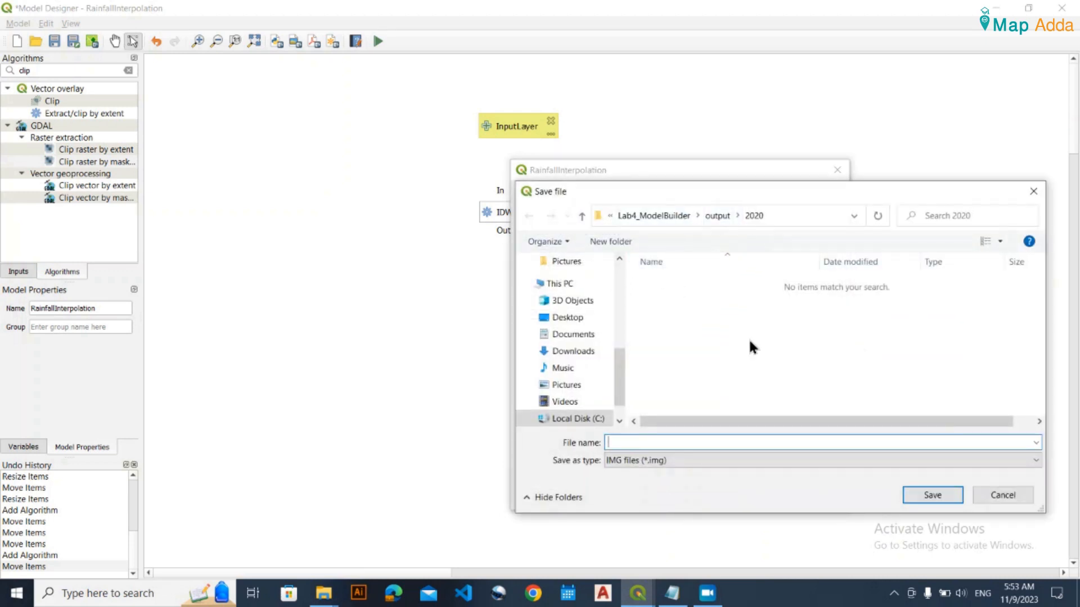
type("Interpolated2020")
key("Return")
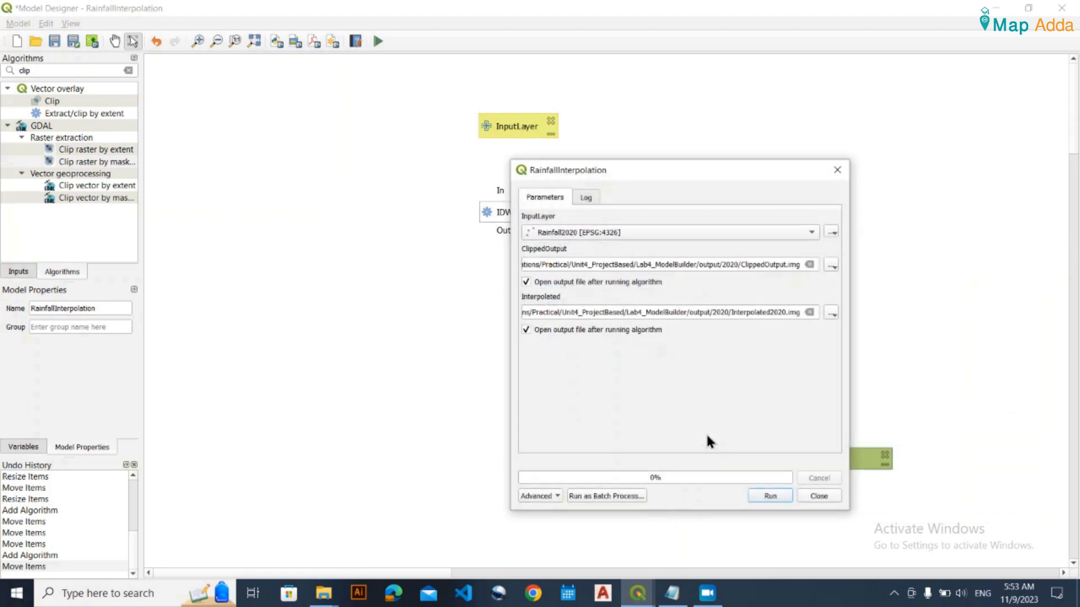
left_click(766, 493)
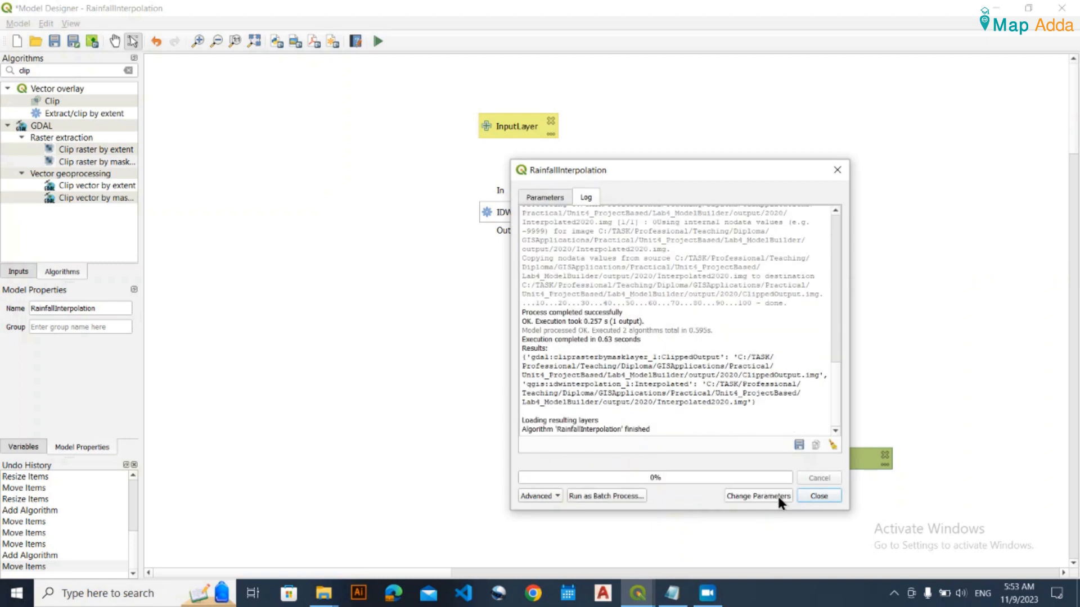
left_click(818, 495)
- Return to the ModelBuilder project window and remove the ClippedRainfall2019 and Interpolated2019 layers
mouse_move(637, 593)
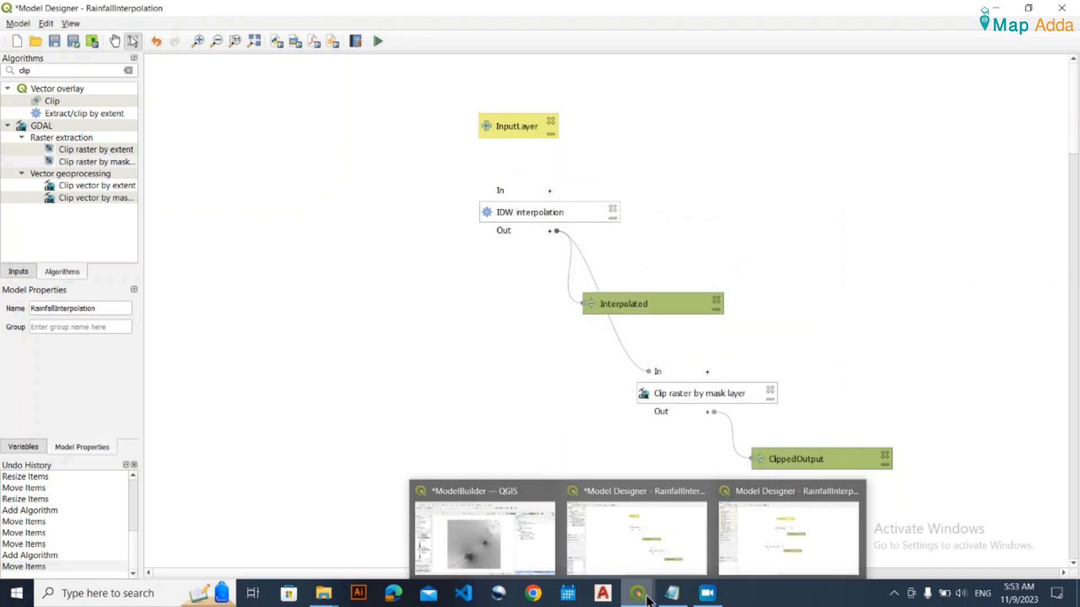
left_click(427, 531)
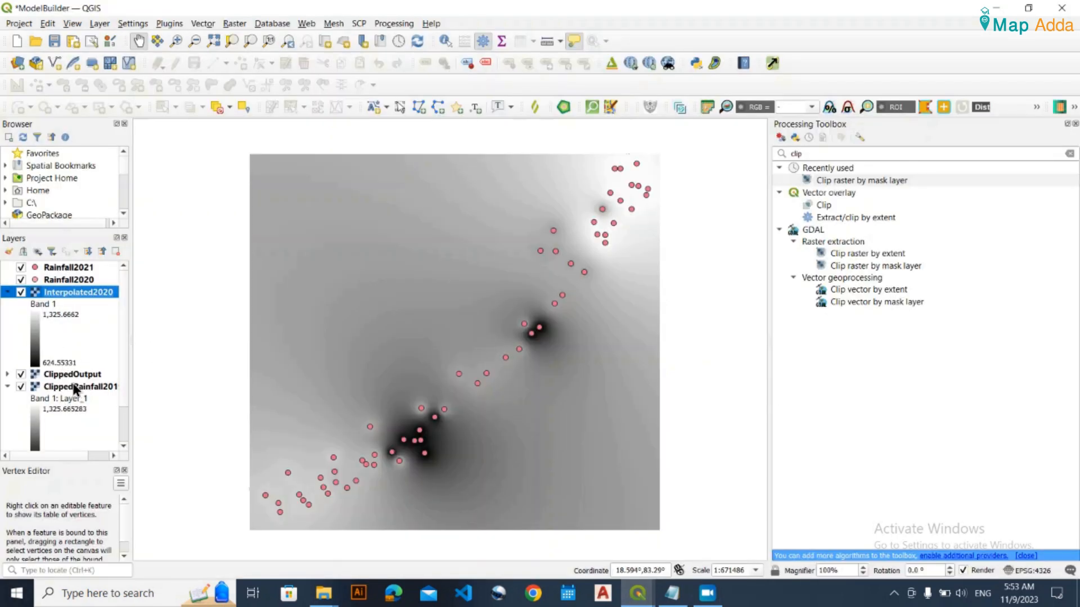
scroll(74, 381, "down", 1)
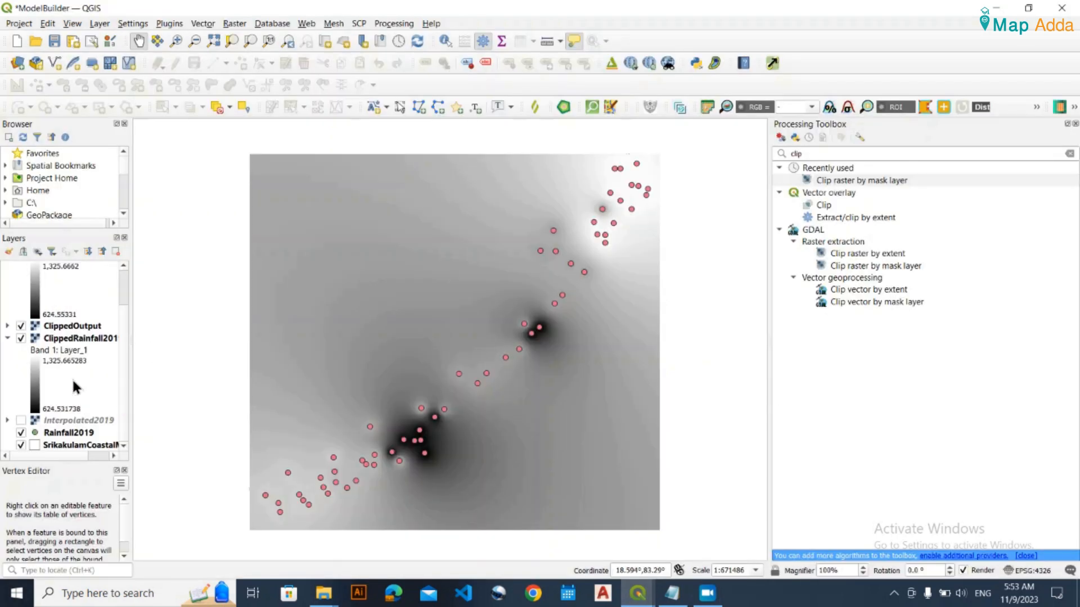
left_click(84, 340)
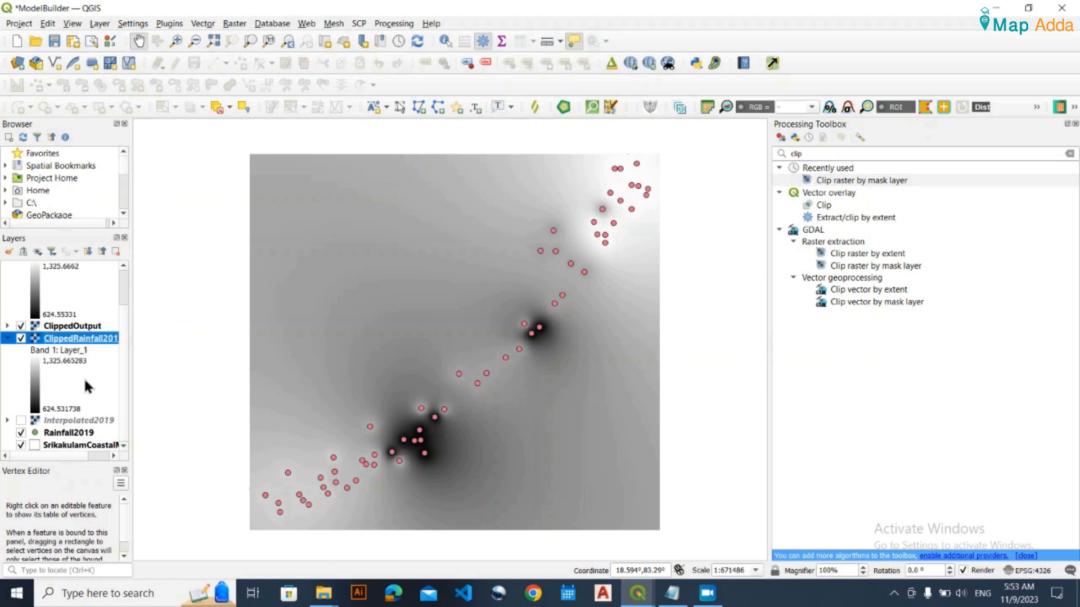
left_click(93, 423)
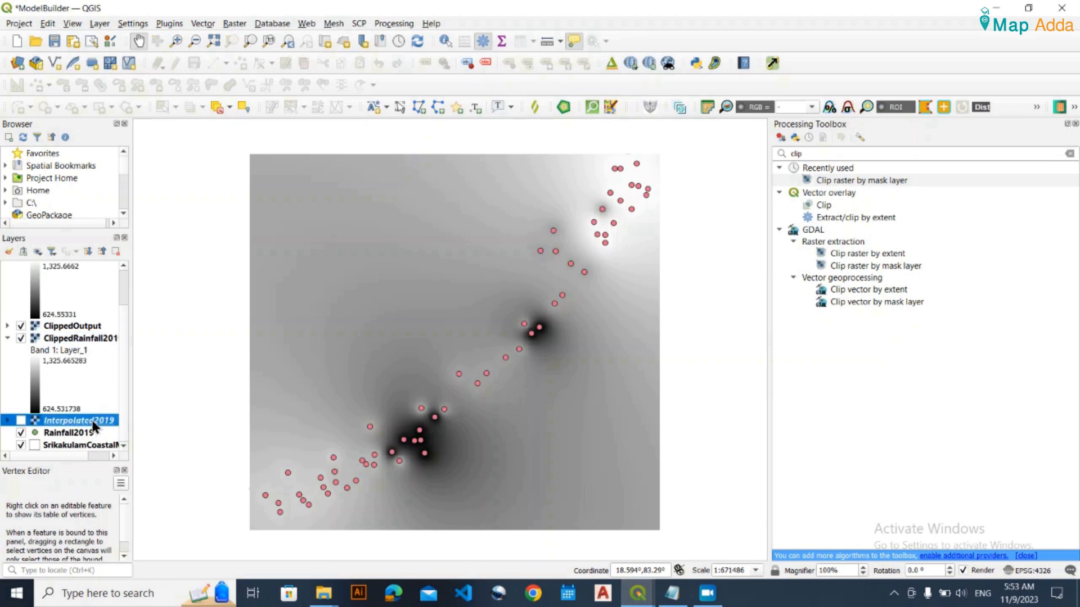
left_click(81, 338, "ctrl")
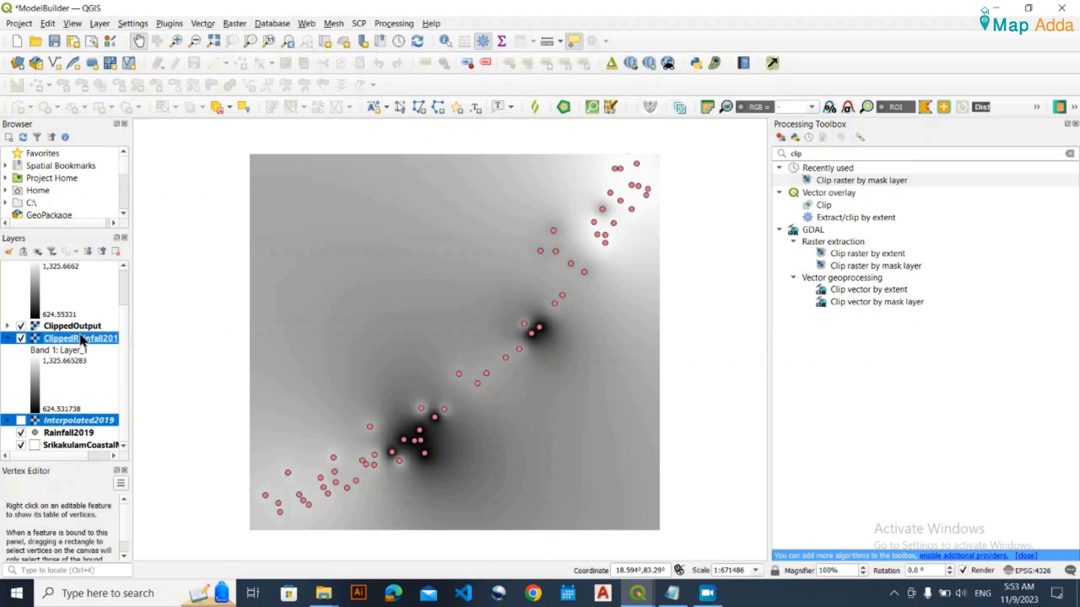
right_click(79, 335)
left_click(140, 451)
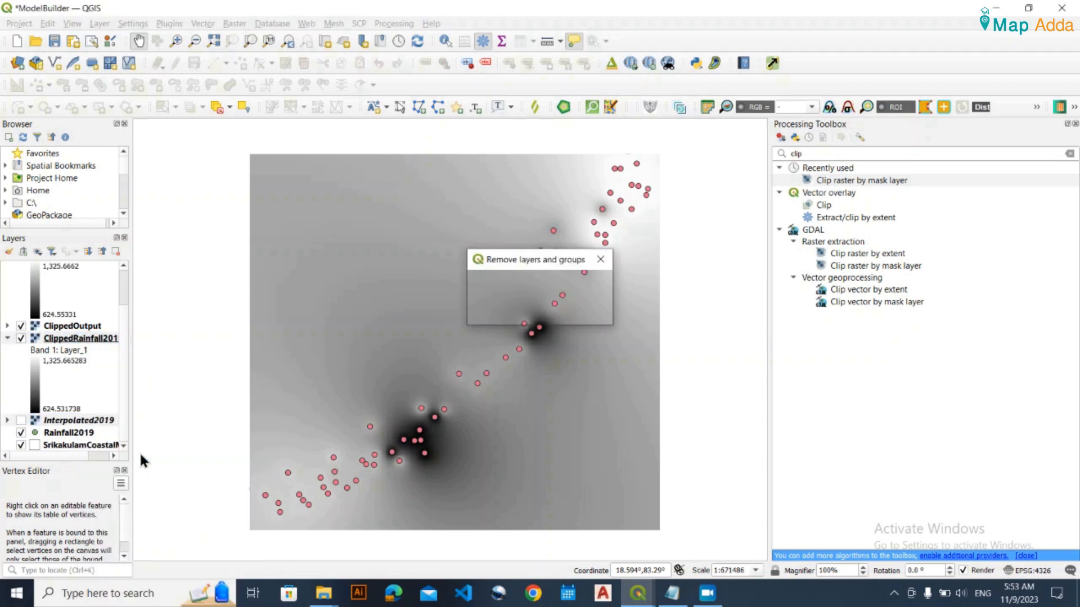
key("Return")
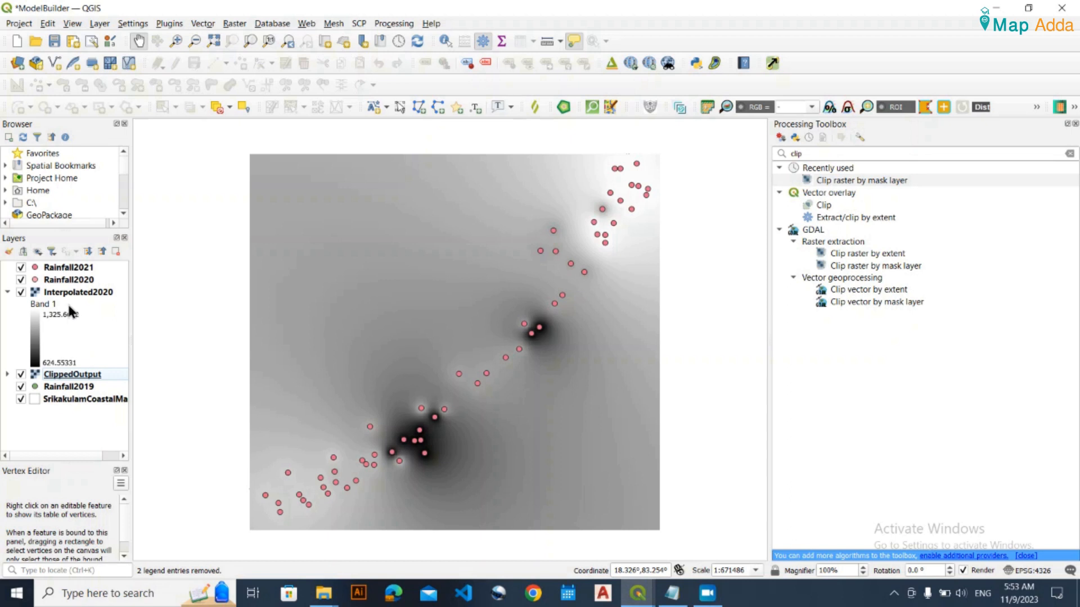
- Collapse the Interpolated2020 layer's legend in the layer list
left_click(8, 292)
left_click(102, 297)
left_click(101, 307)
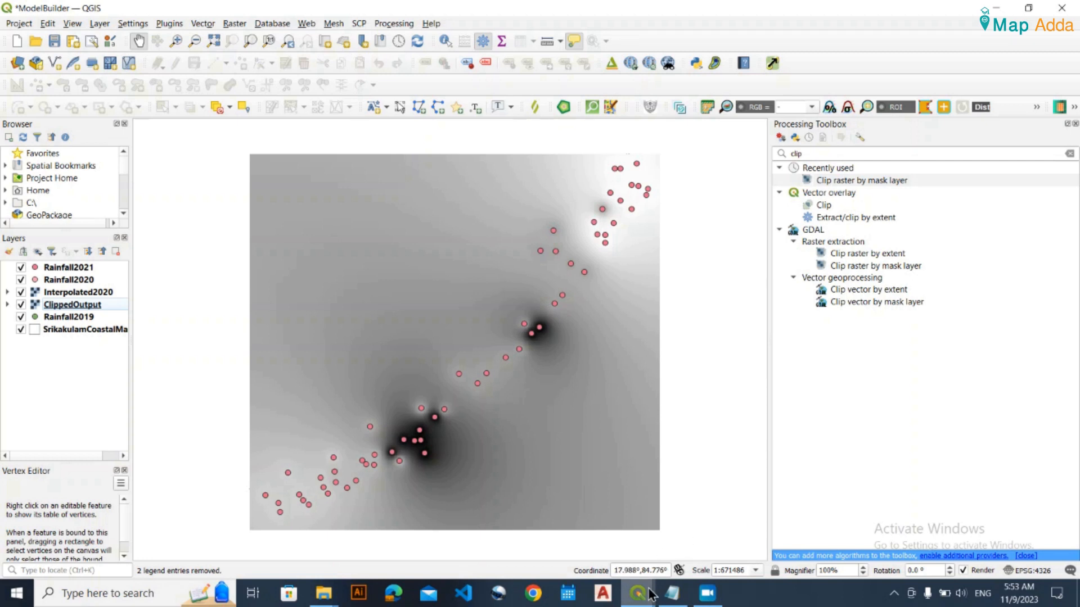
- Switch back to the Model Designer window and view the RainfallInterpolation workflow
mouse_move(651, 595)
left_click(645, 525)
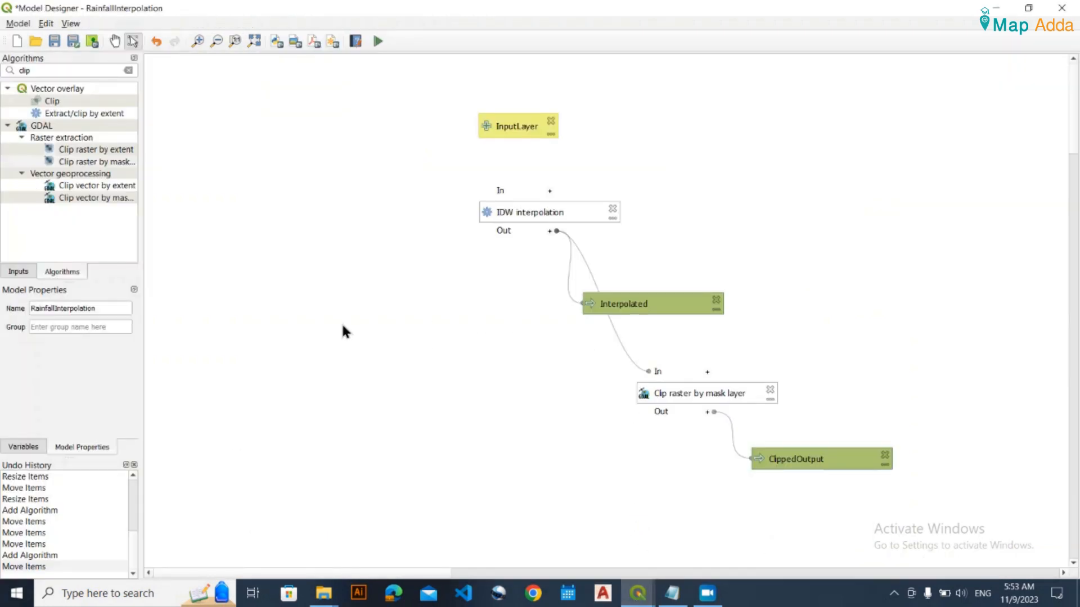
mouse_move(637, 593)
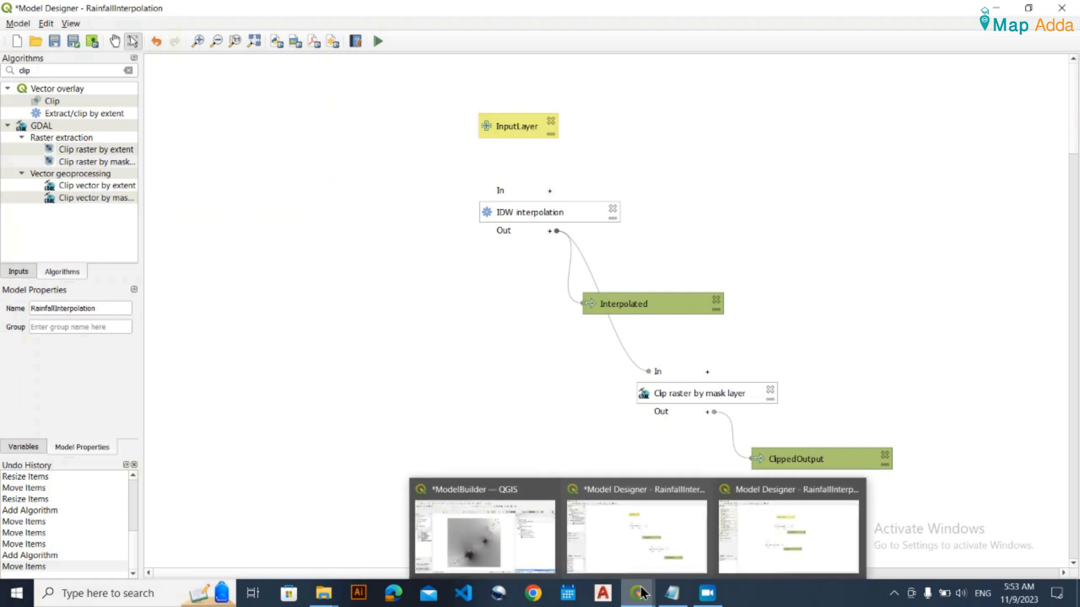
- Return to the ModelBuilder project window and examine the Rainfall2020 and Rainfall2021 layers
left_click(454, 519)
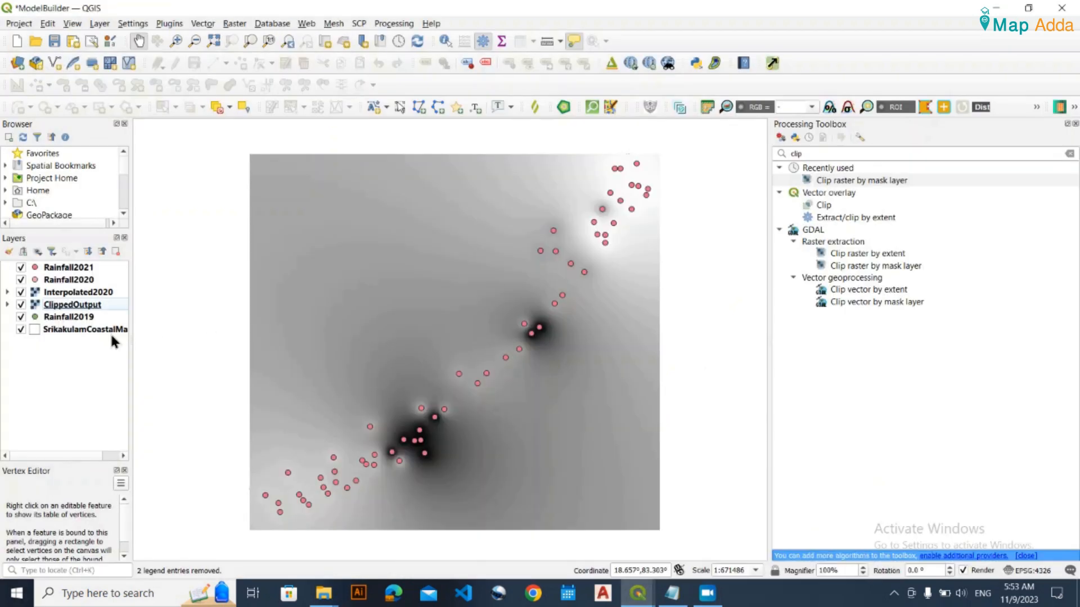
left_click(94, 279)
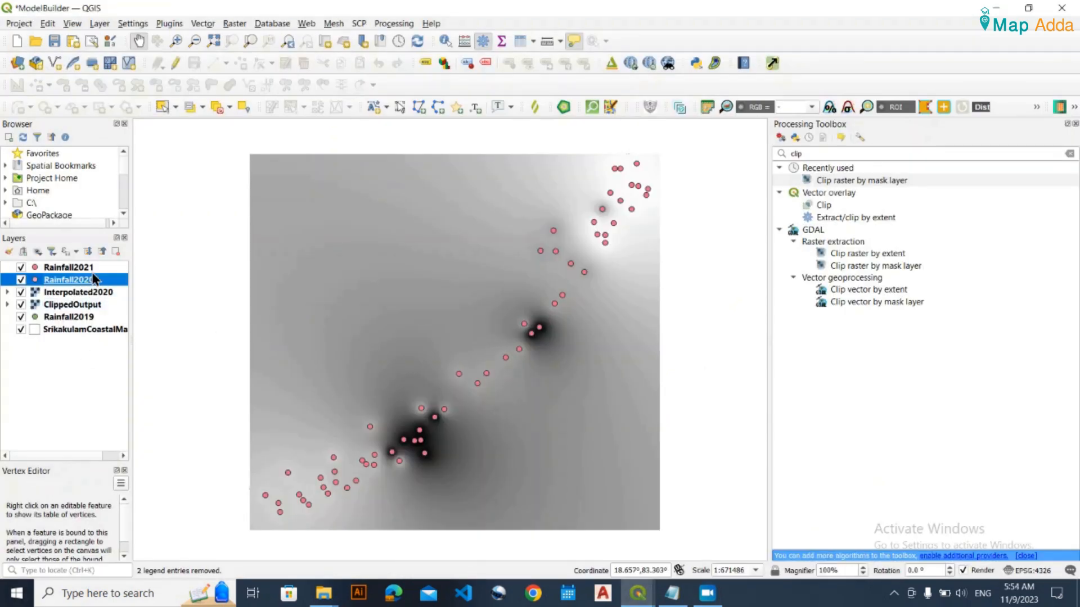
left_click(94, 271)
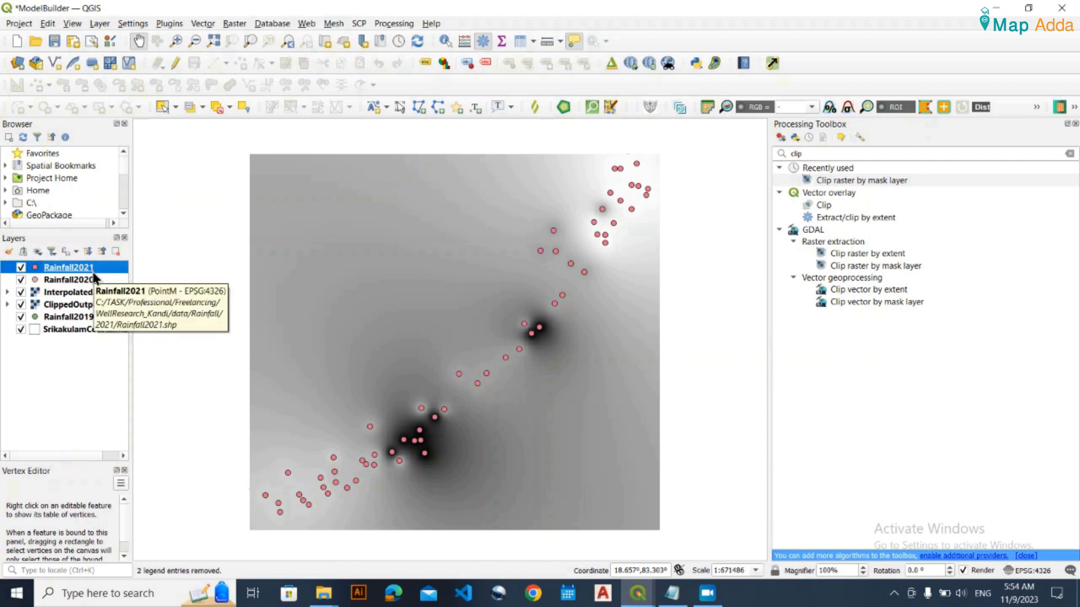
left_click(76, 357)
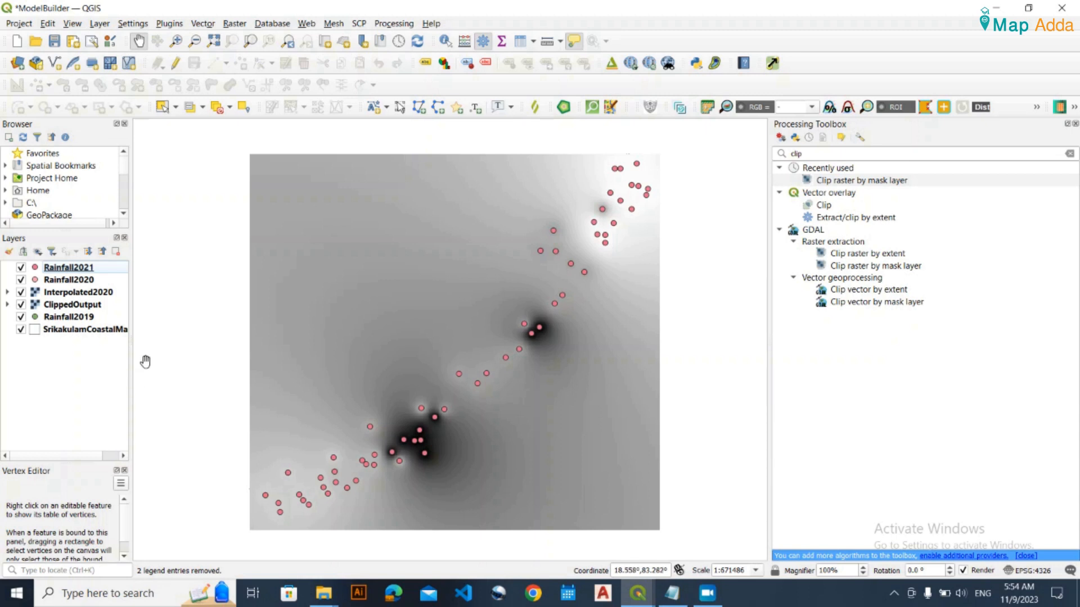
- Review the RainfallInterpolation workflow in Model Designer, then return to the ModelBuilder project window
mouse_move(639, 596)
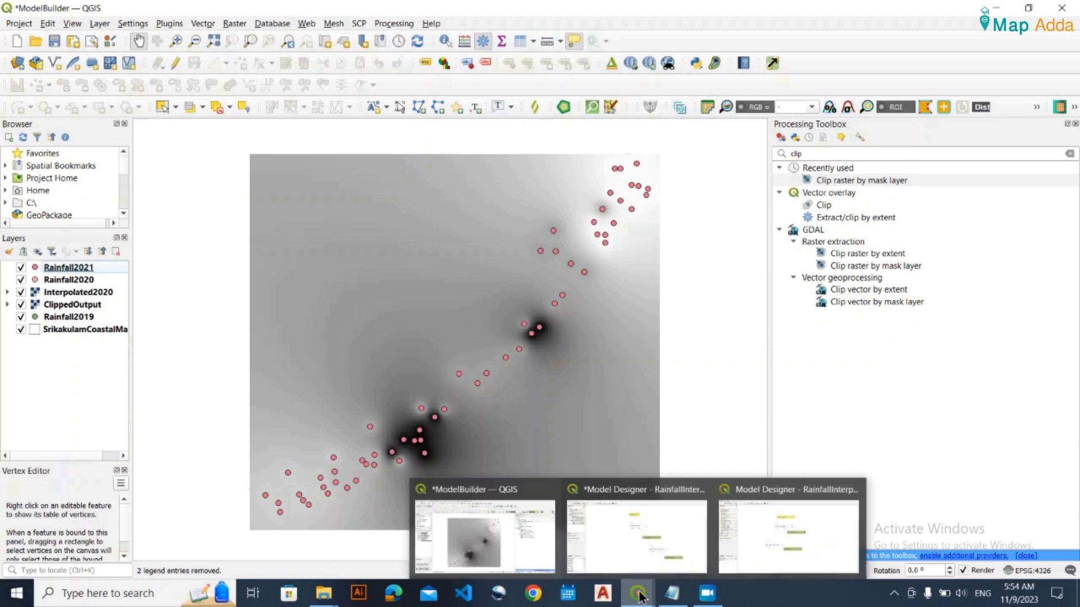
left_click(583, 539)
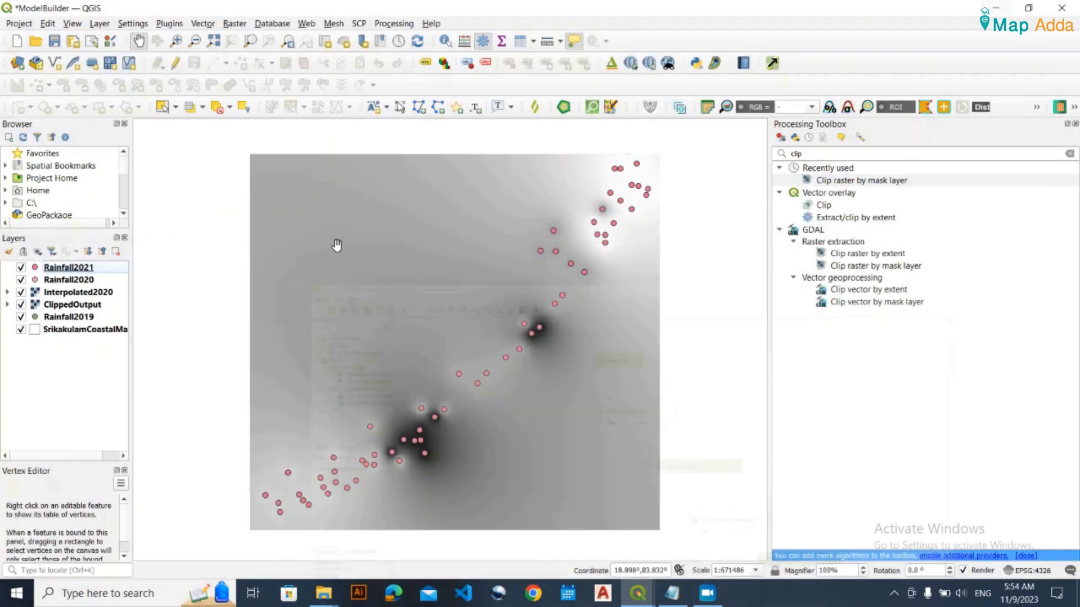
left_click(996, 8)
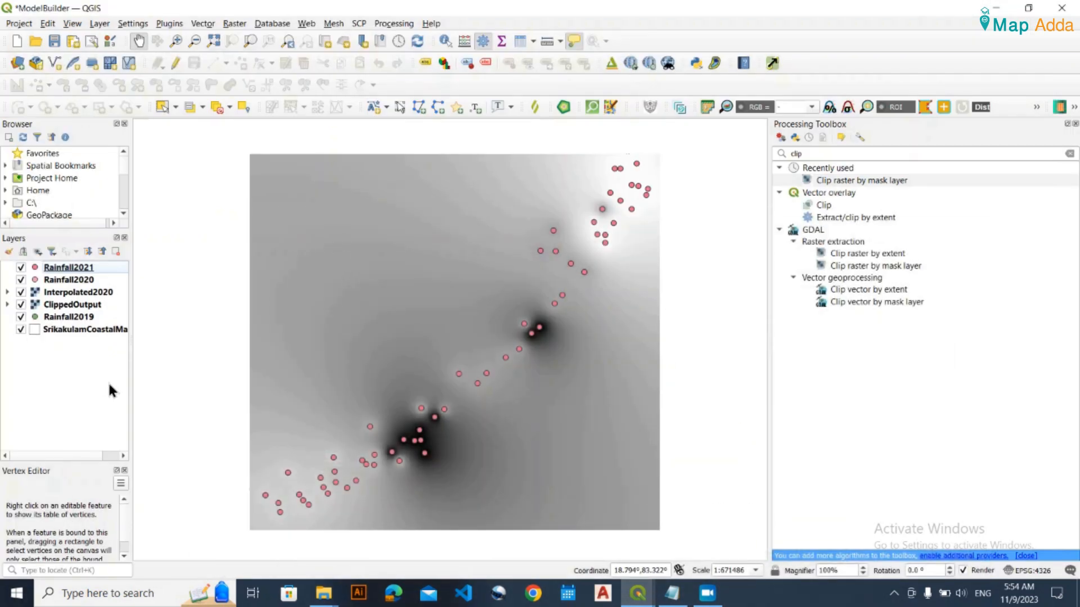
mouse_move(642, 603)
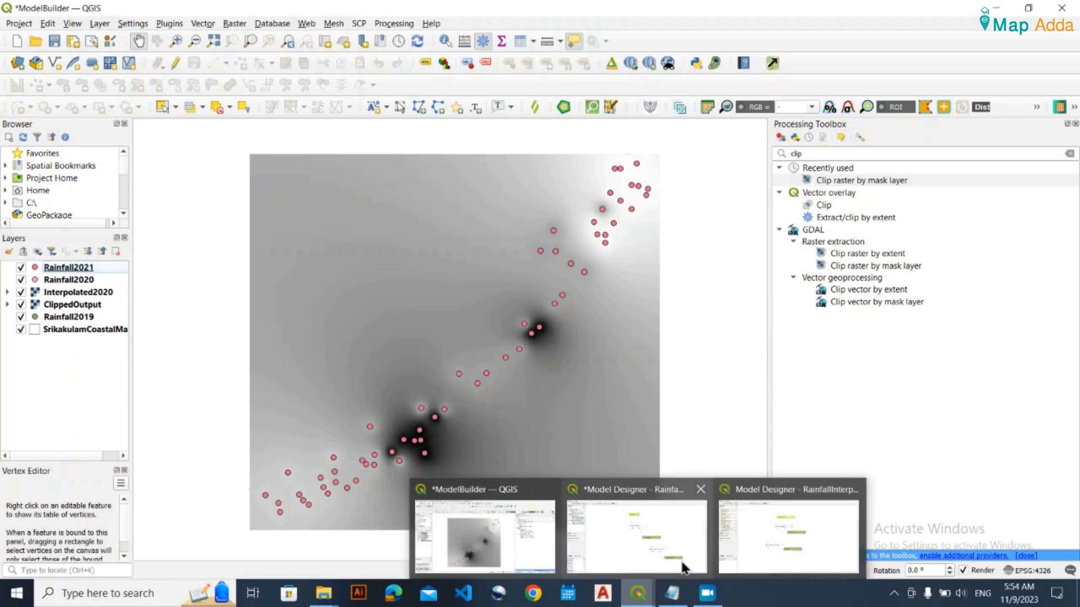
left_click(657, 511)
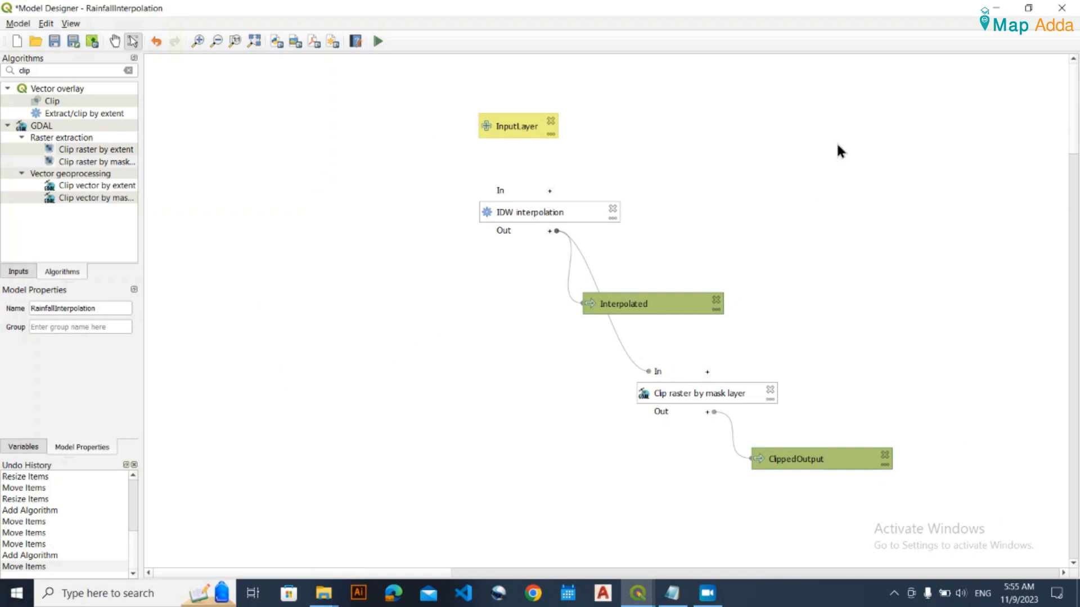
left_click(996, 8)
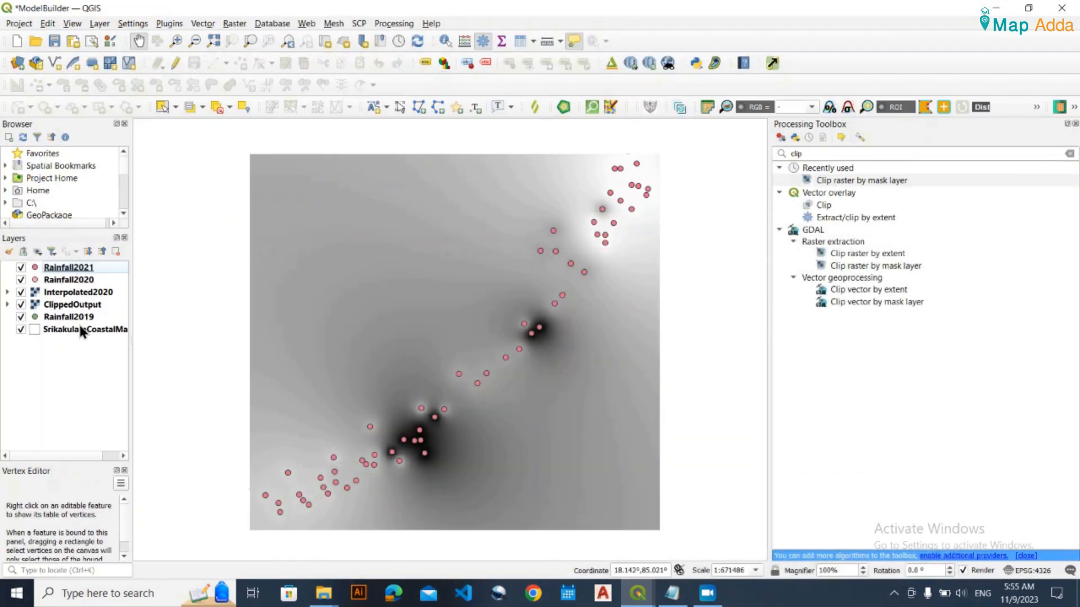
- Remove the ClippedOutput and Interpolated2020 layers from the project
left_click(86, 321)
left_click(83, 307)
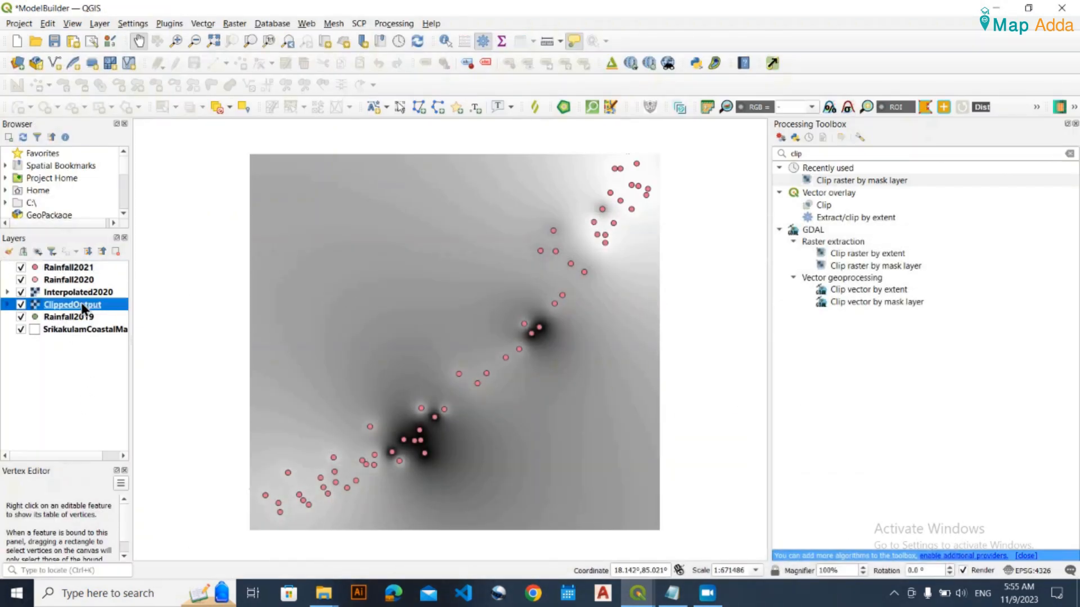
left_click(82, 291, "ctrl")
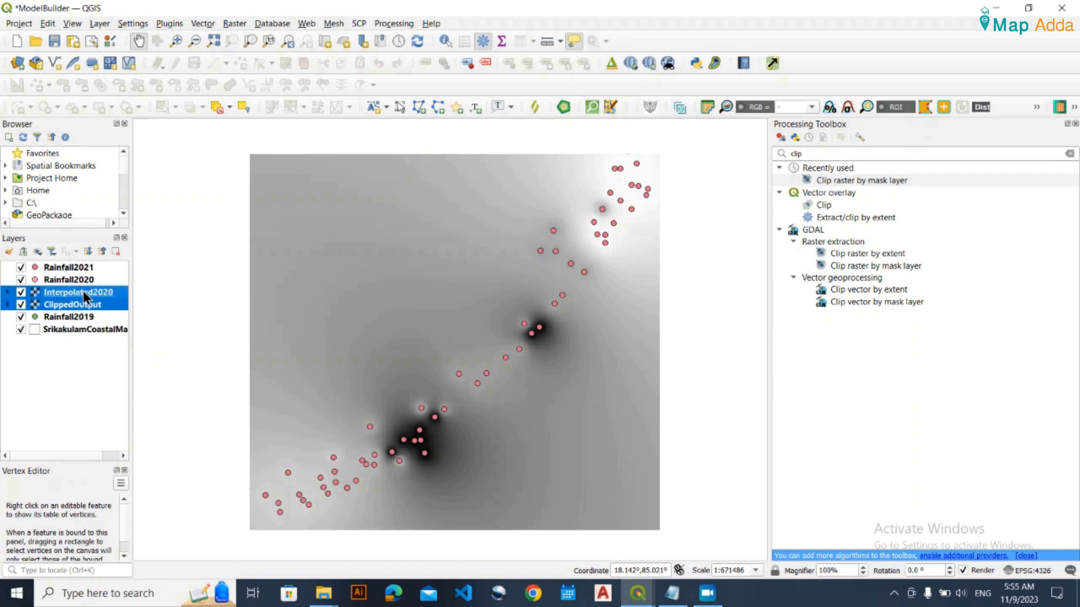
right_click(83, 291)
left_click(180, 407)
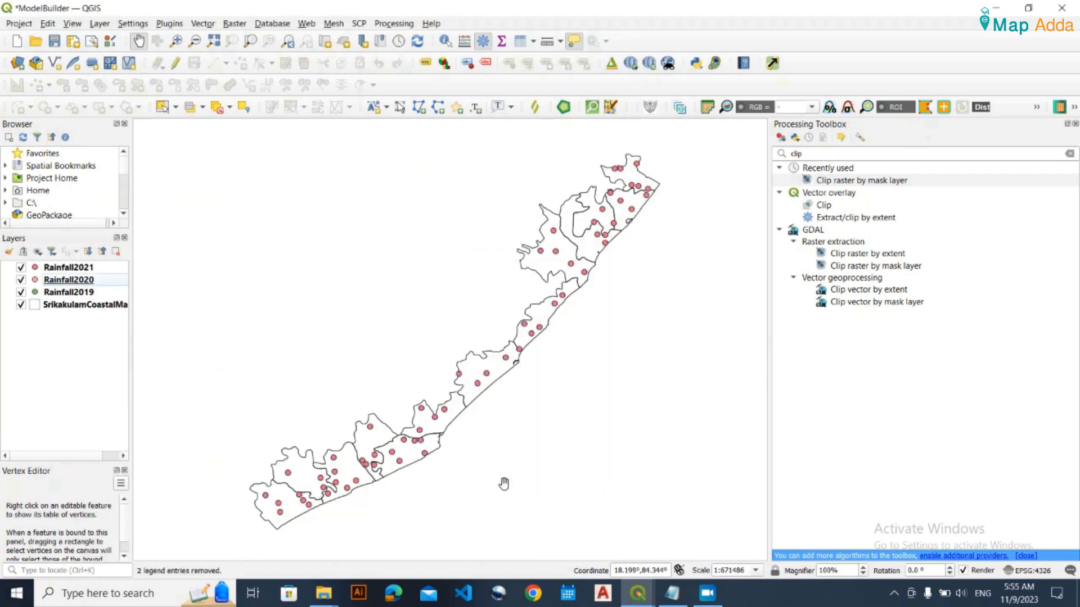
- Review the three rainfall point layers and check the Srikakulam coastal layer by hiding and showing it again
left_click(83, 268)
left_click(85, 281)
left_click(93, 296)
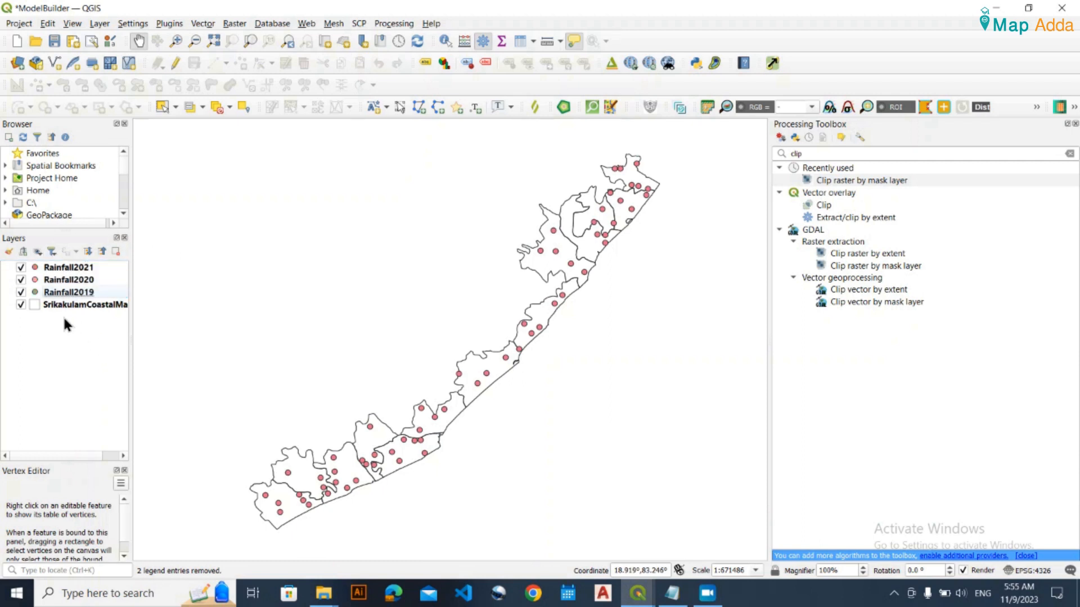
left_click(47, 306)
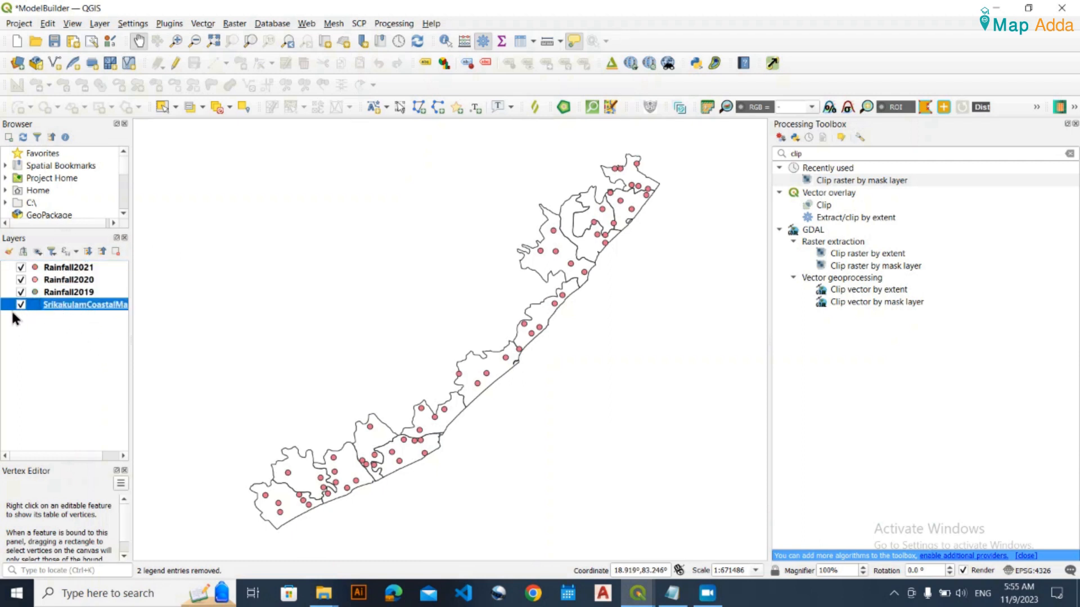
left_click(21, 304)
left_click(21, 305)
left_click(57, 369)
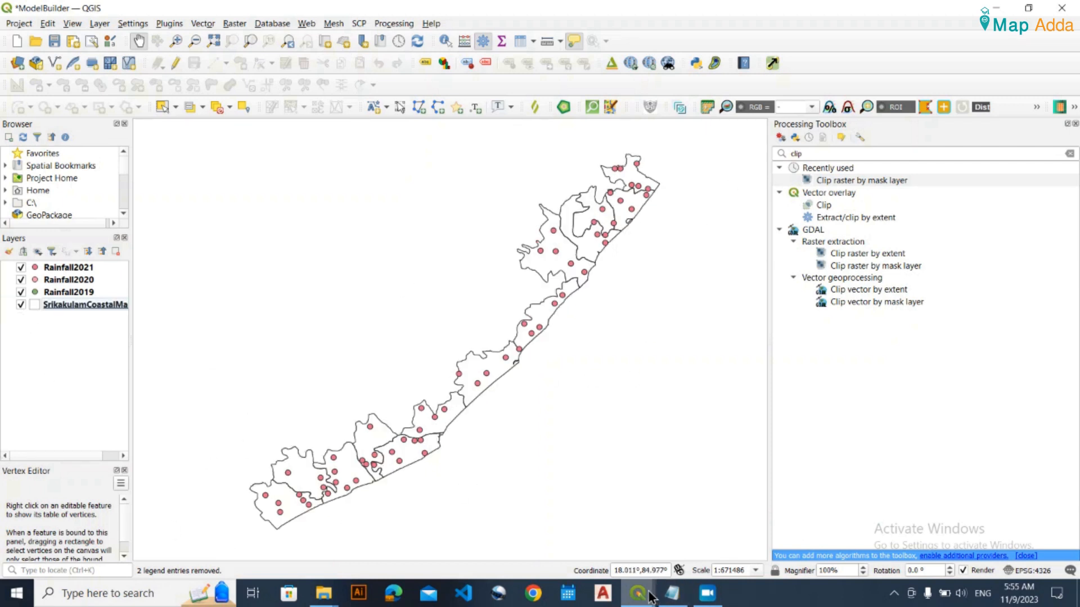
- Switch to the unsaved RainfallInterpolation model and close it, discarding its changes
mouse_move(641, 595)
left_click(684, 543)
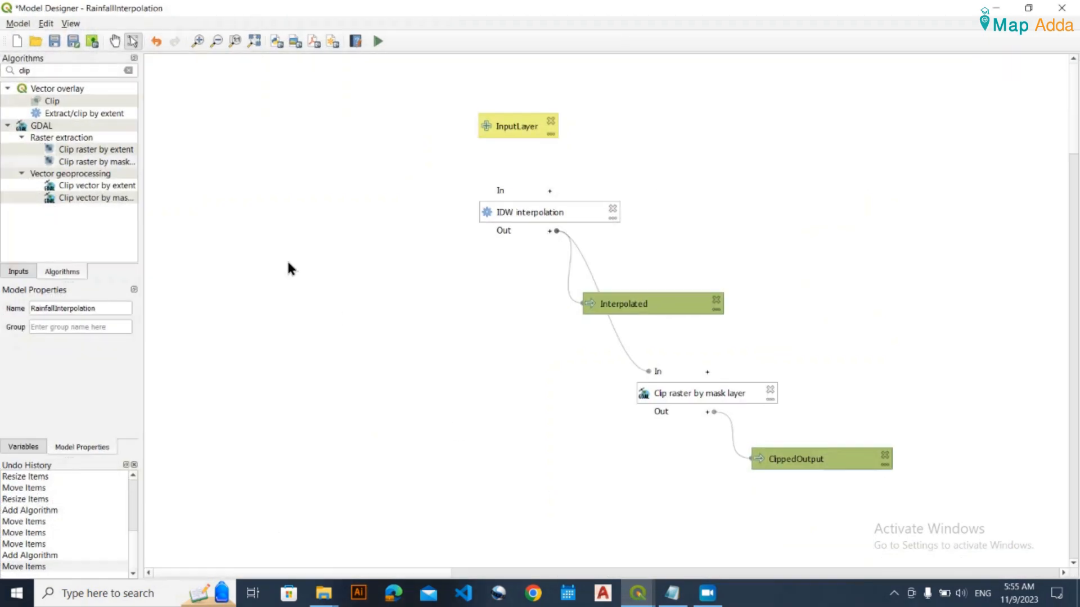
left_click_drag(388, 92, 993, 499)
left_click(261, 200)
left_click(1062, 8)
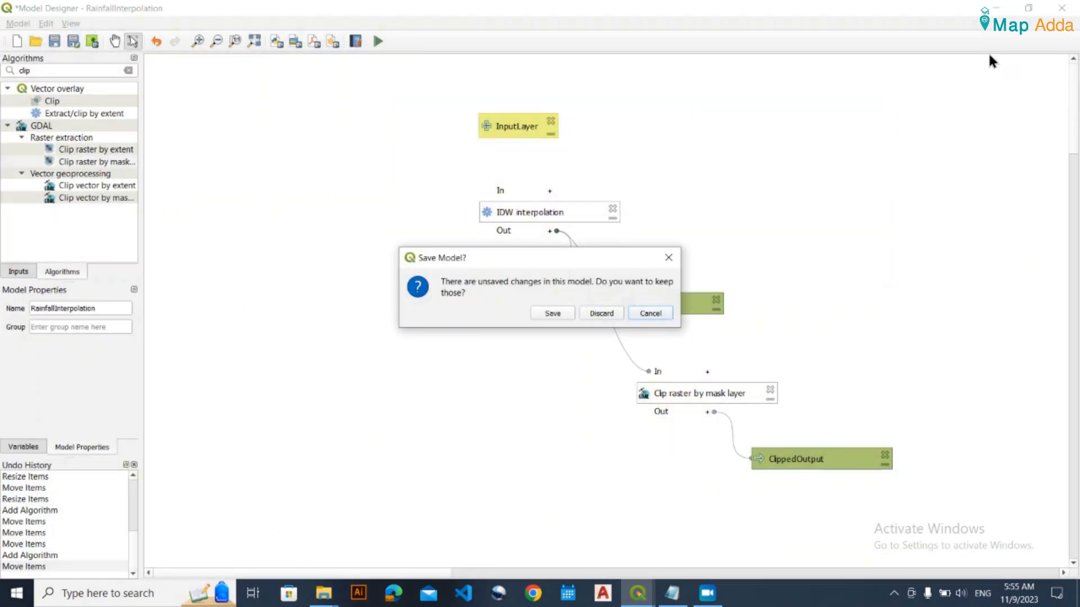
left_click(602, 313)
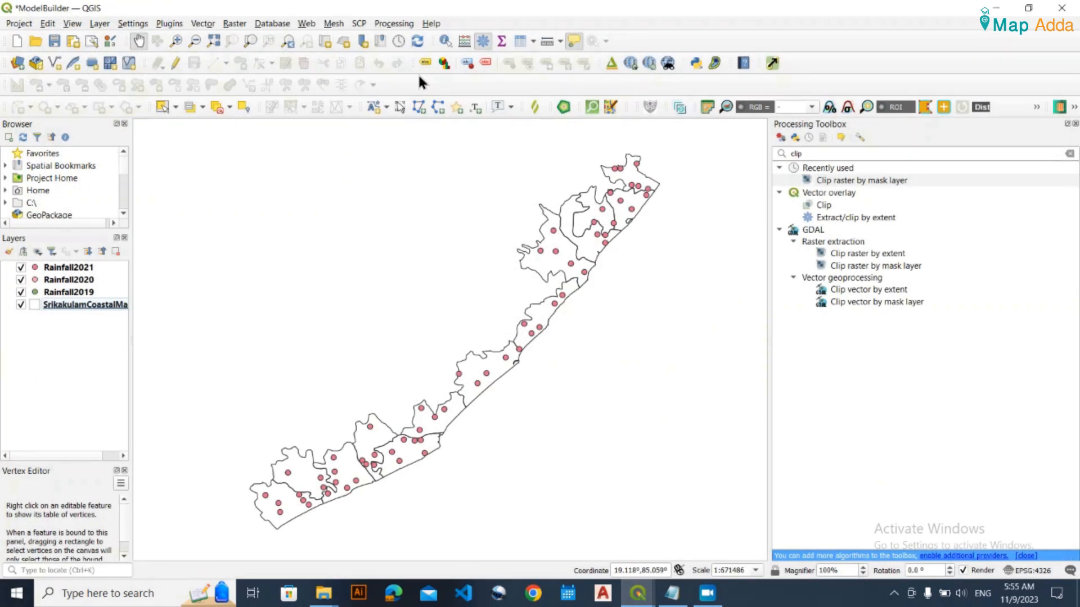
- Create a new blank model in the Graphical Modeler, then return to the project window and select the Rainfall2021 layer
left_click(392, 25)
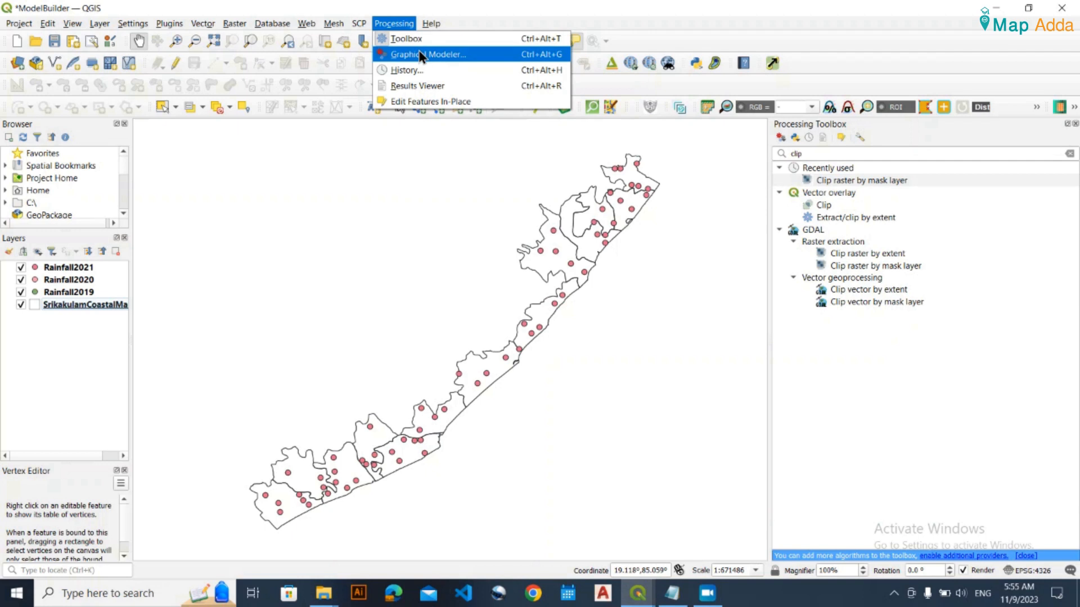
left_click(526, 54)
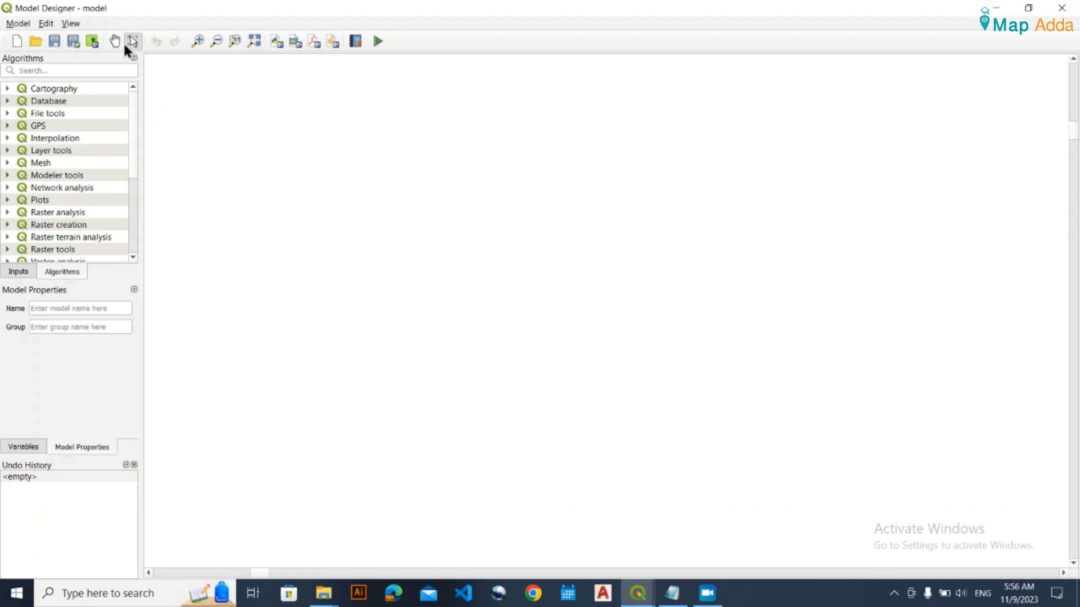
left_click(996, 8)
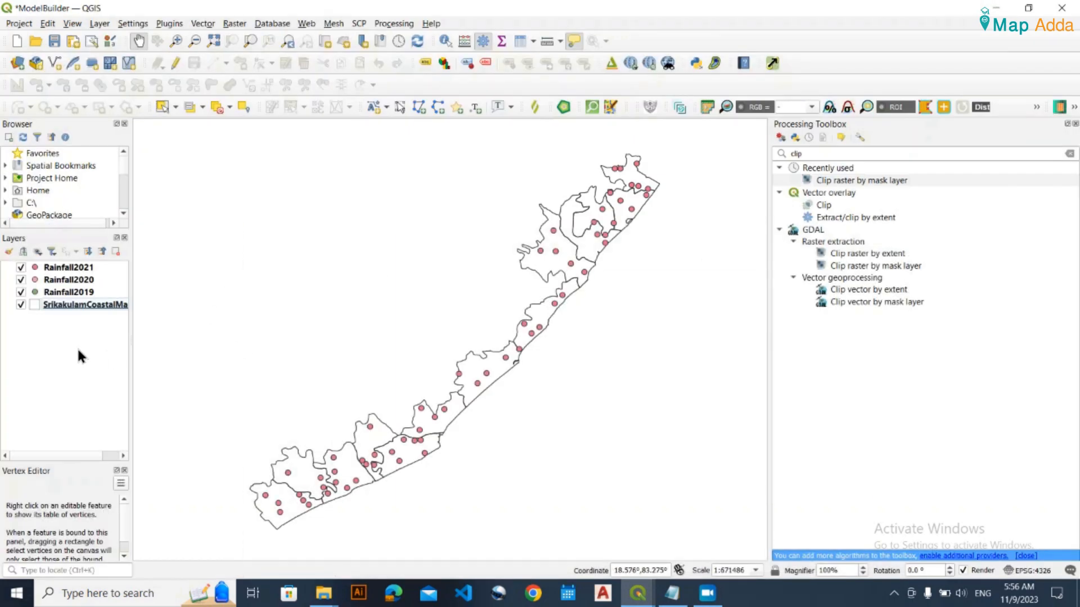
left_click(93, 268)
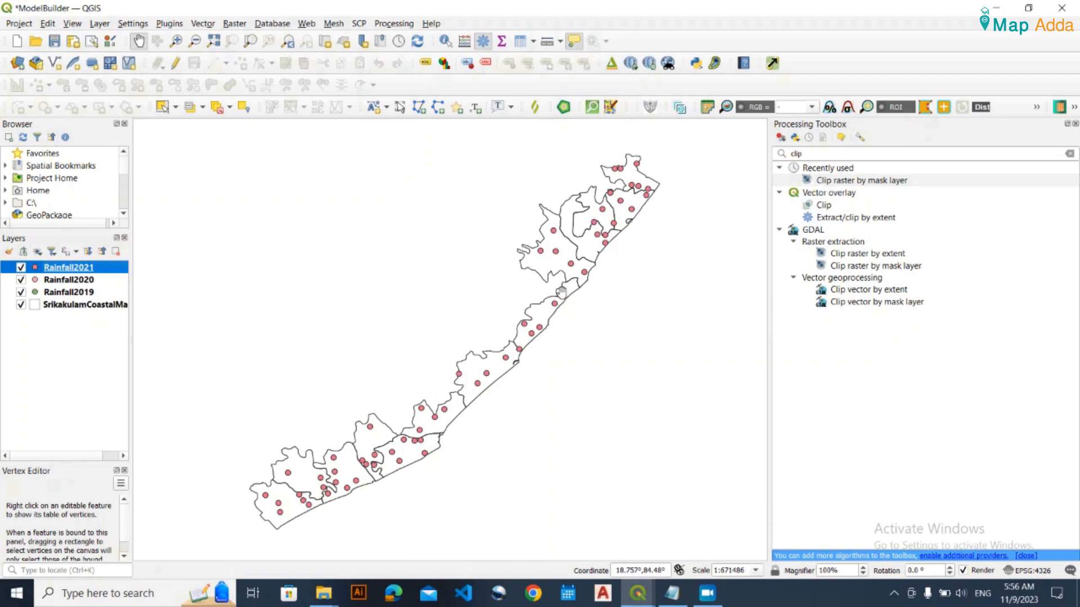
- Close the remaining RainfallInterpolation Model Designer window
mouse_move(637, 593)
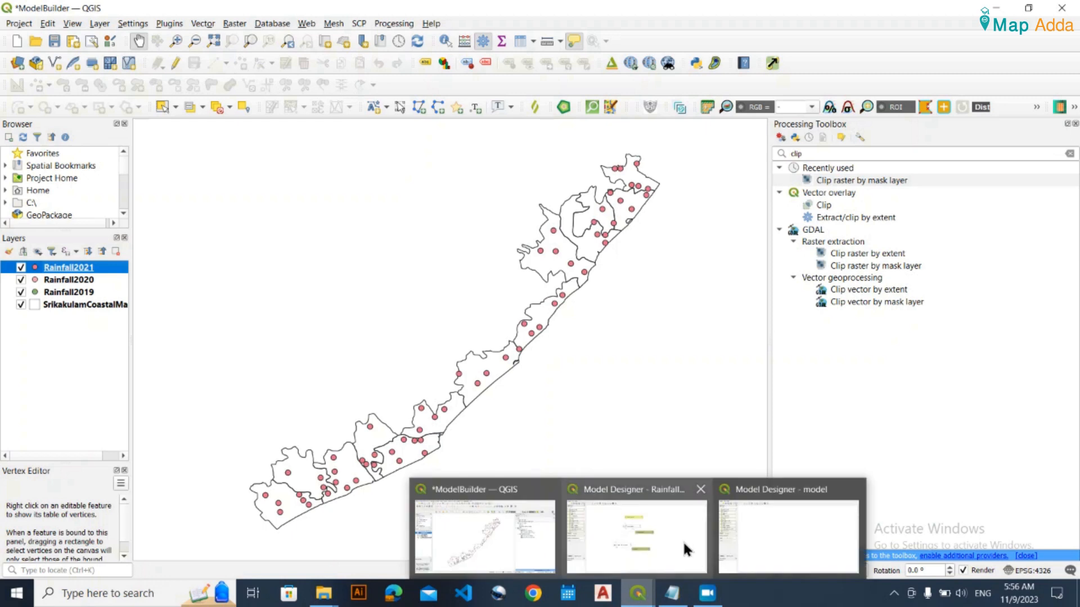
left_click(687, 550)
left_click(1062, 8)
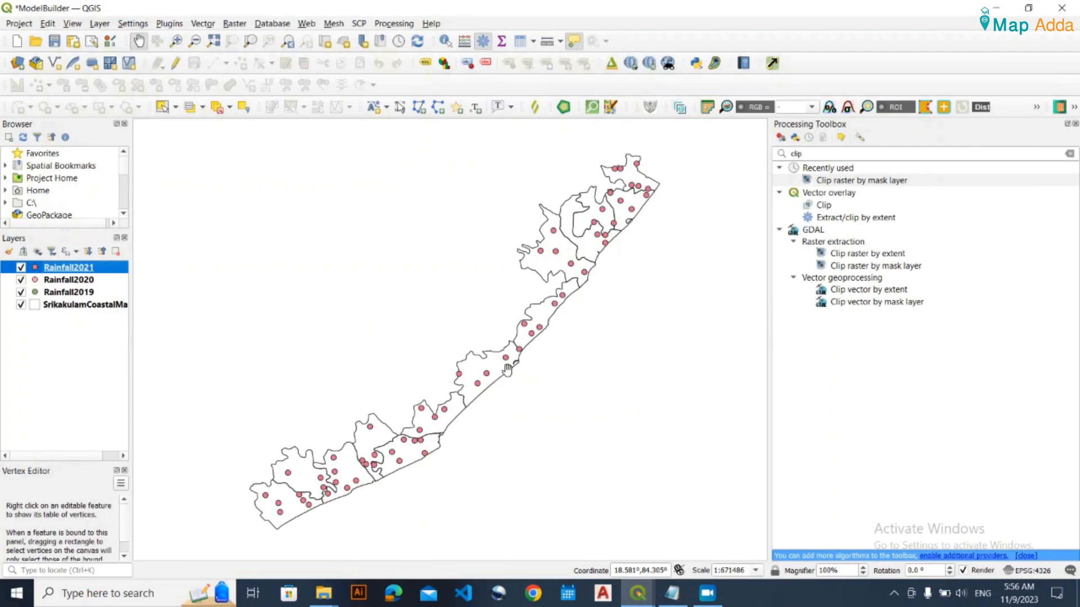
- View the blank model, then go back to the project window and check the Rainfall2019 layer
mouse_move(638, 594)
left_click(753, 531)
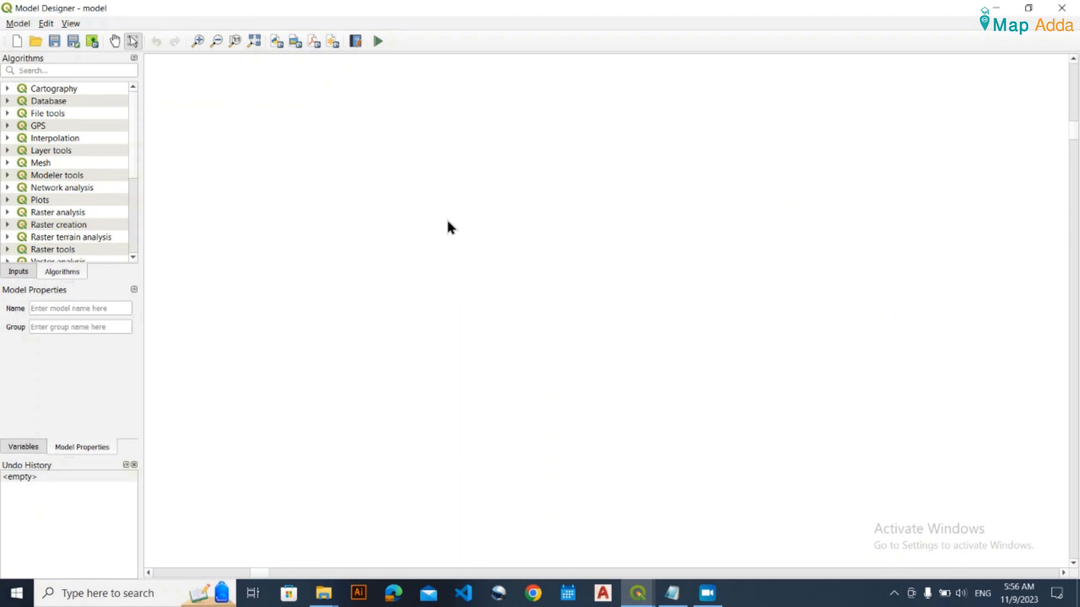
left_click(996, 7)
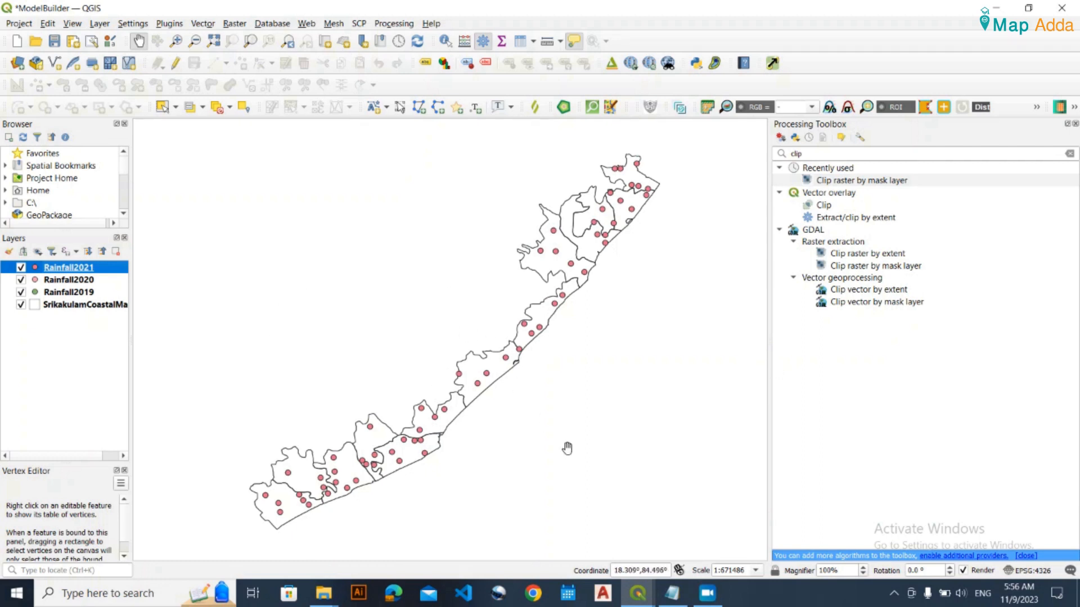
mouse_move(641, 595)
left_click(695, 547)
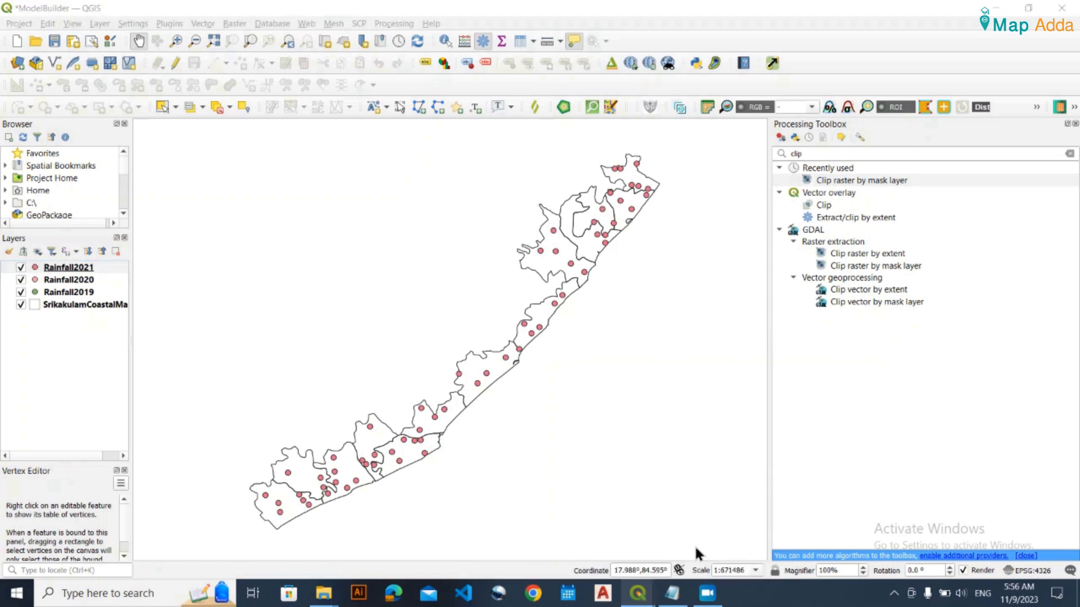
left_click(993, 4)
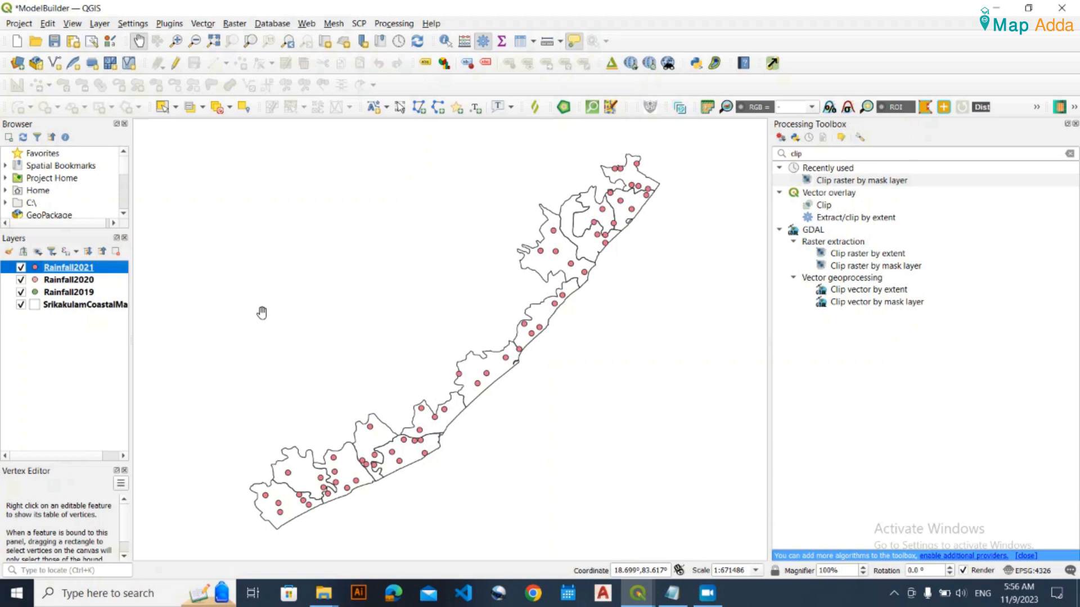
left_click(90, 294)
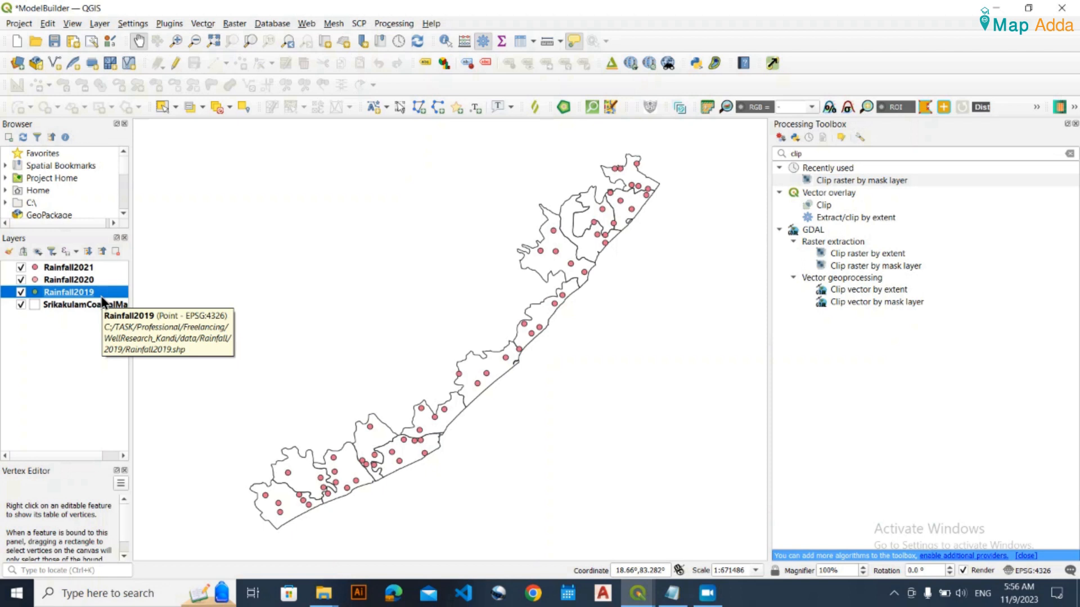
left_click(97, 364)
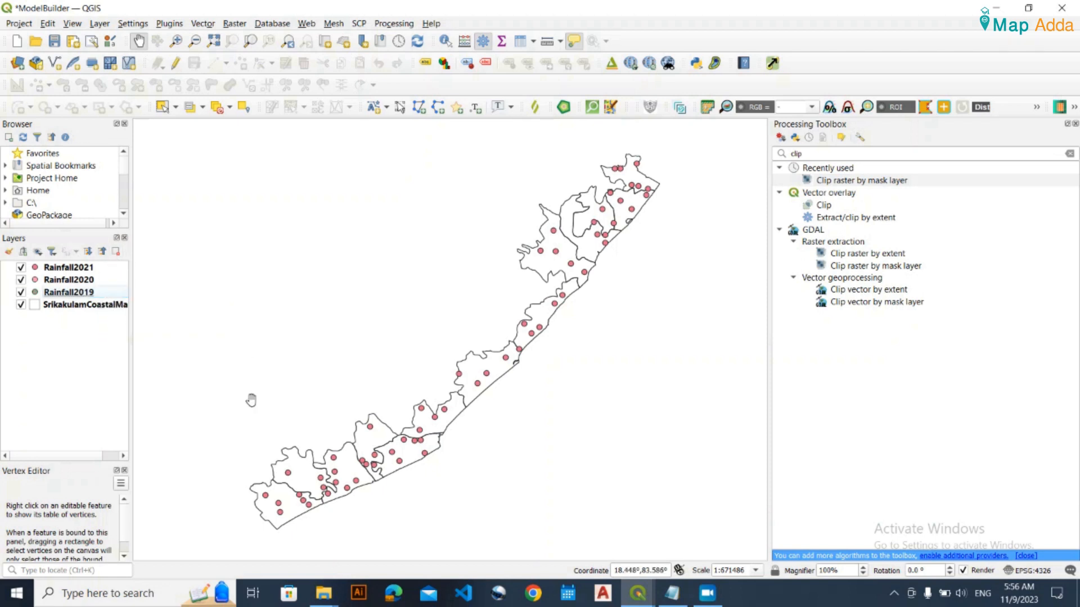
- Switch to the blank model, browse its available algorithms and display the list of input parameters
left_click(634, 601)
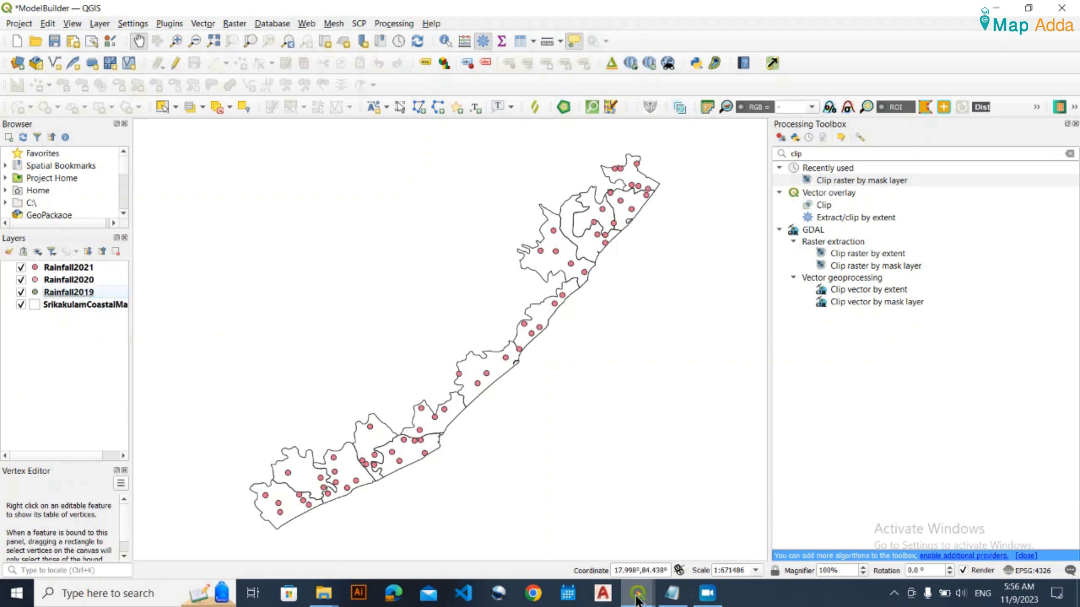
left_click(754, 542)
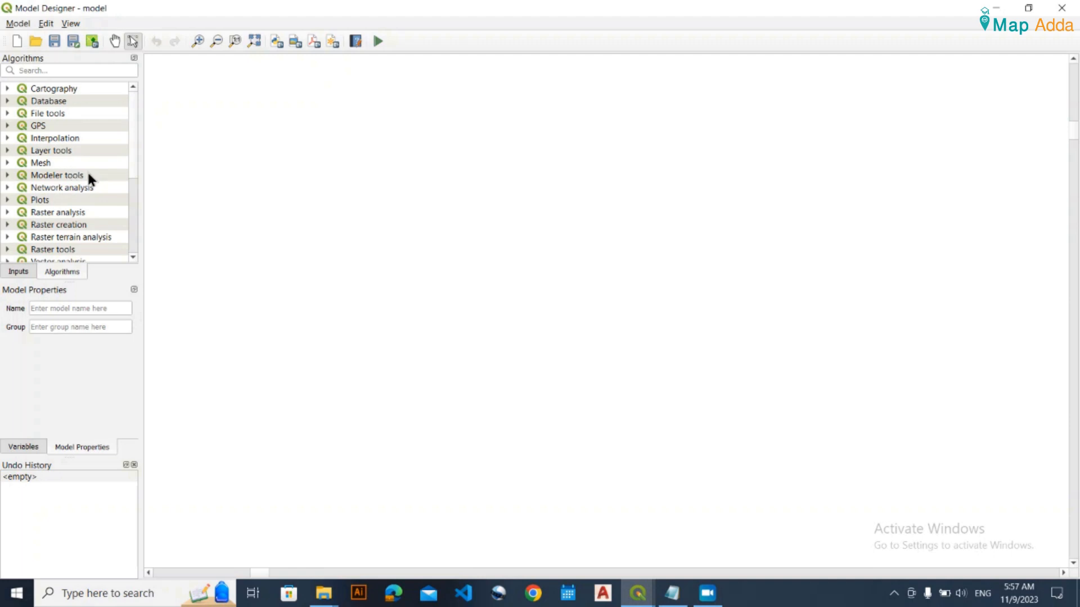
scroll(88, 171, "down", 3)
scroll(89, 172, "up", 2)
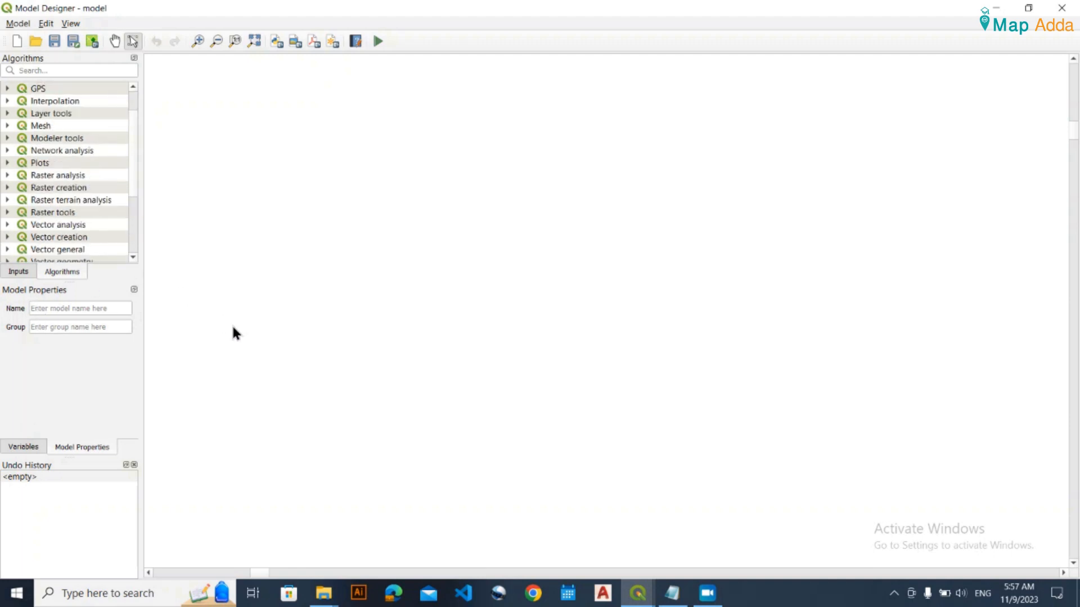
left_click(13, 274)
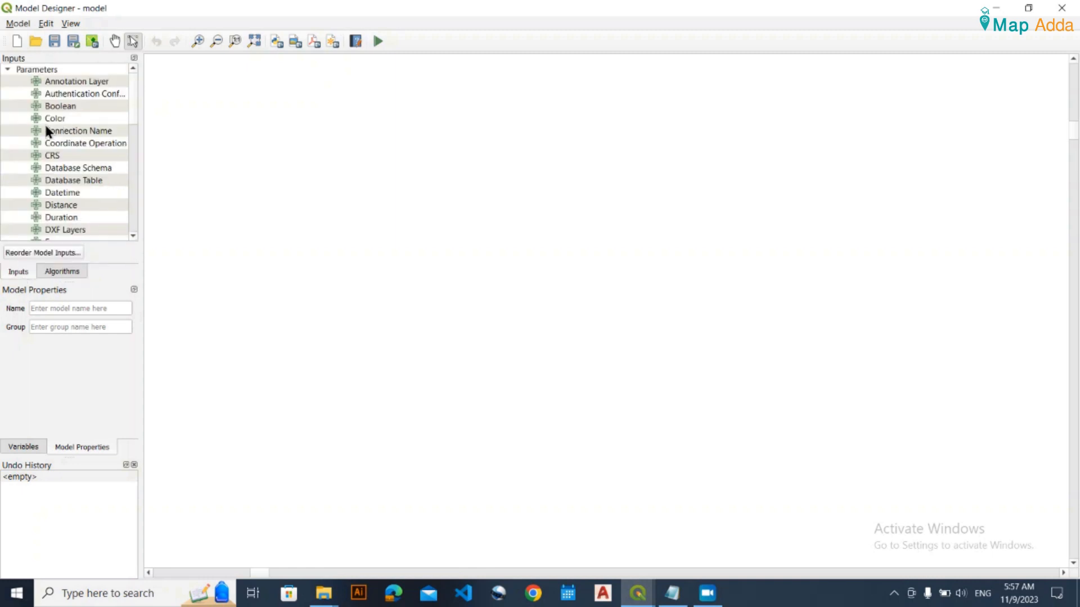
- Browse the input parameters and place a Vector Layer input on the empty model canvas
scroll(33, 185, "down", 9)
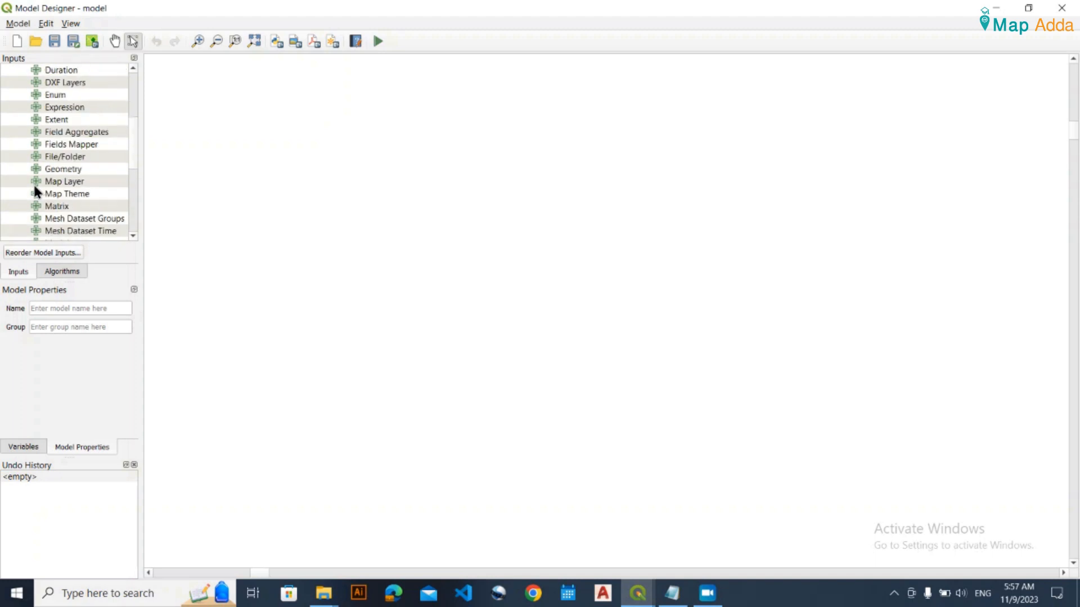
scroll(34, 182, "up", 5)
scroll(51, 145, "up", 3)
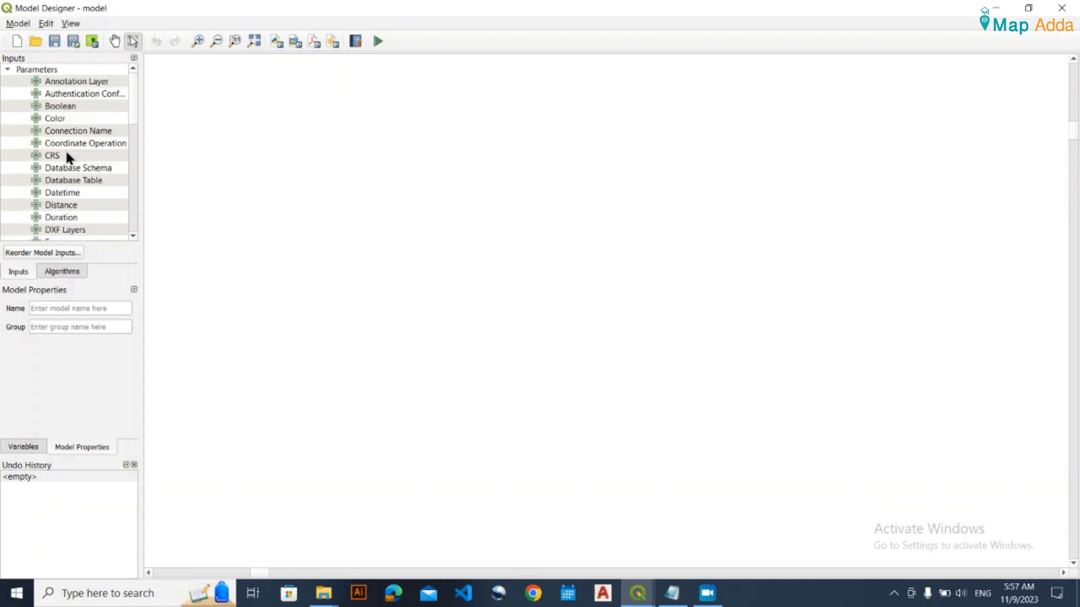
scroll(80, 149, "down", 2)
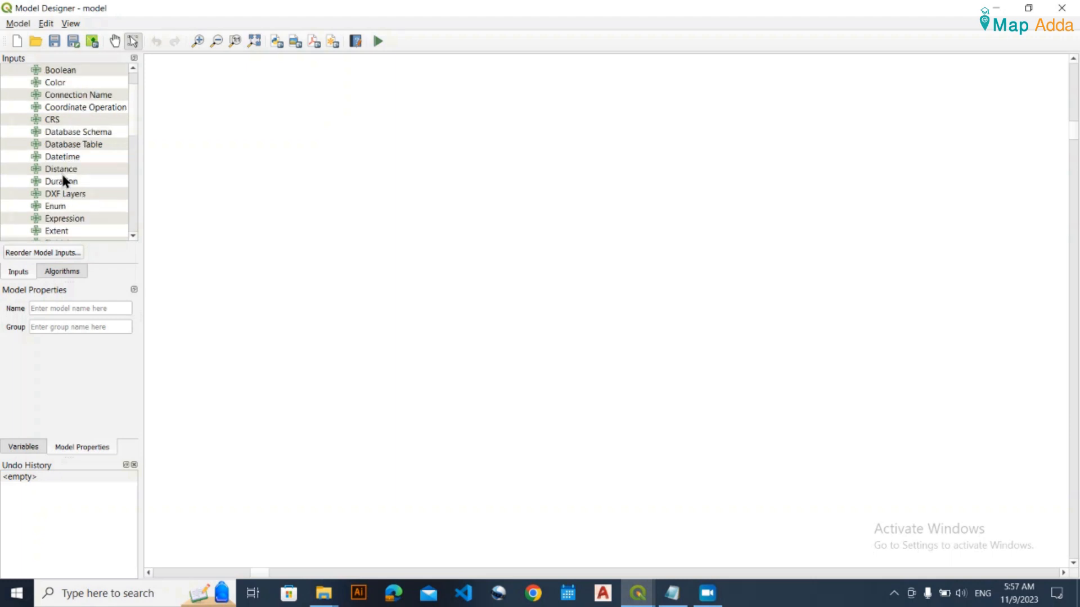
scroll(65, 185, "down", 2)
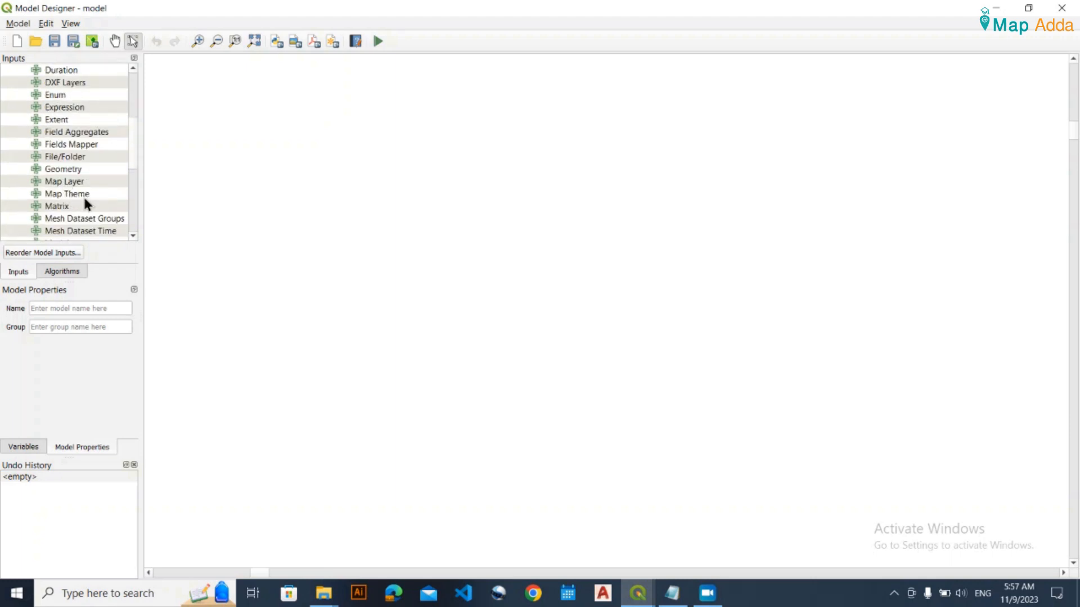
scroll(88, 208, "down", 6)
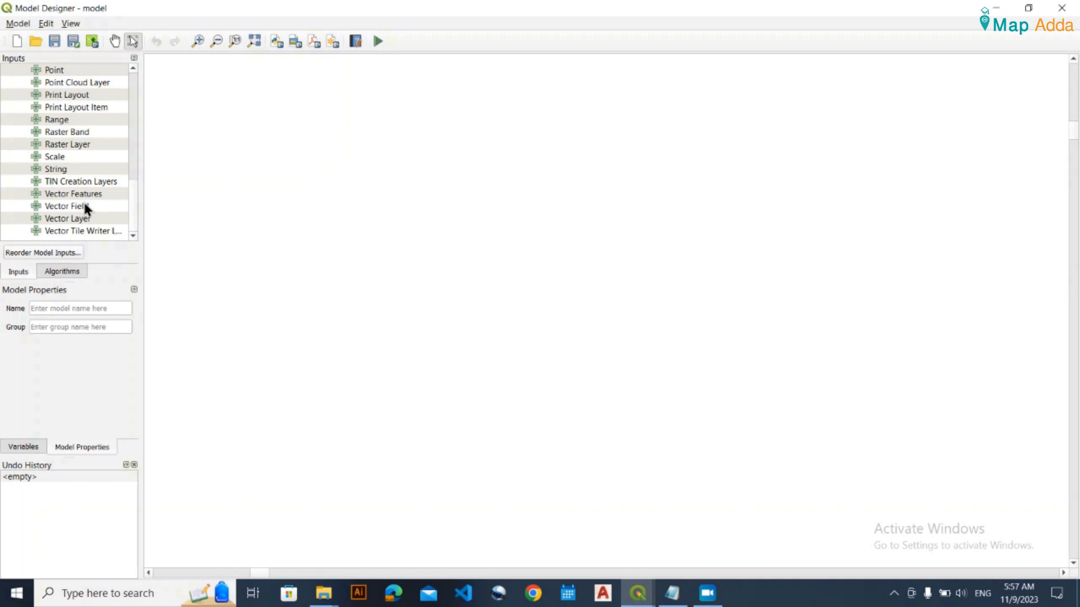
left_click(83, 211)
left_click(78, 221)
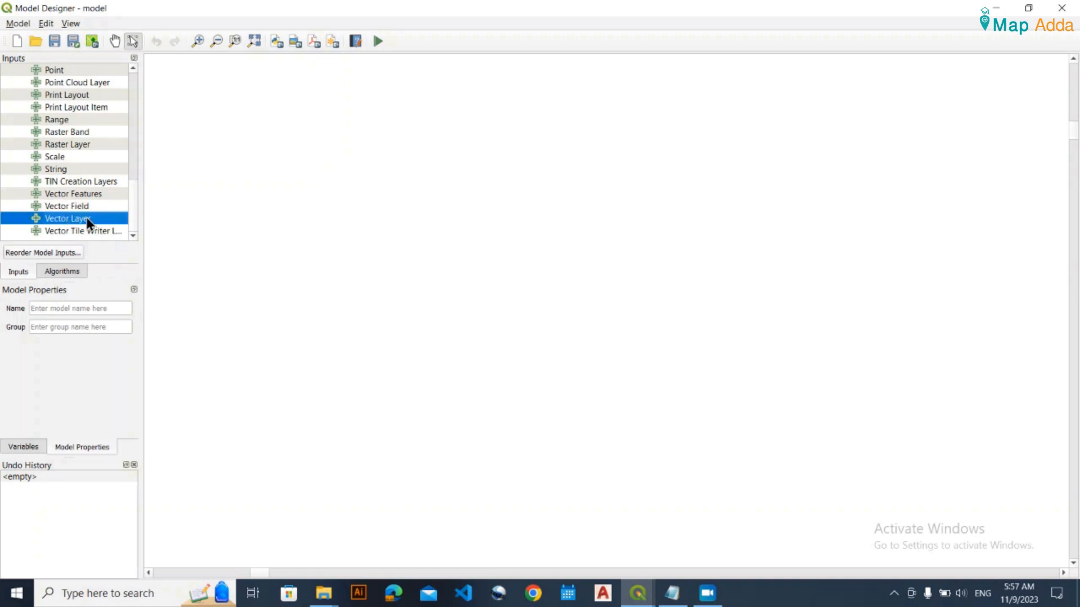
left_click_drag(88, 220, 529, 145)
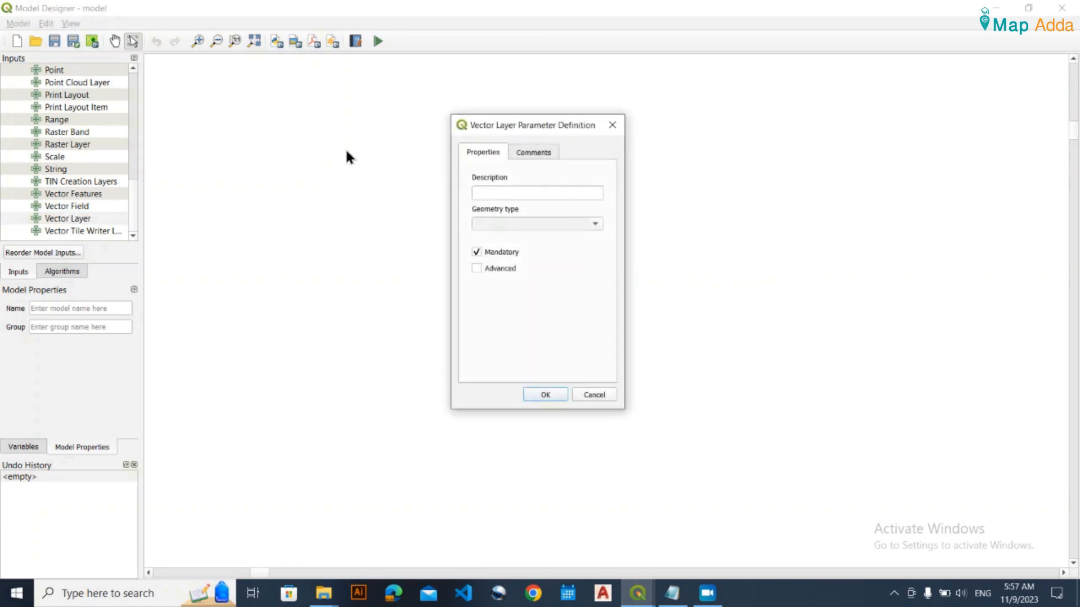
- Define the vector layer parameter with the description InputLayer and the geometry type Point
left_click(511, 190)
type("Input")
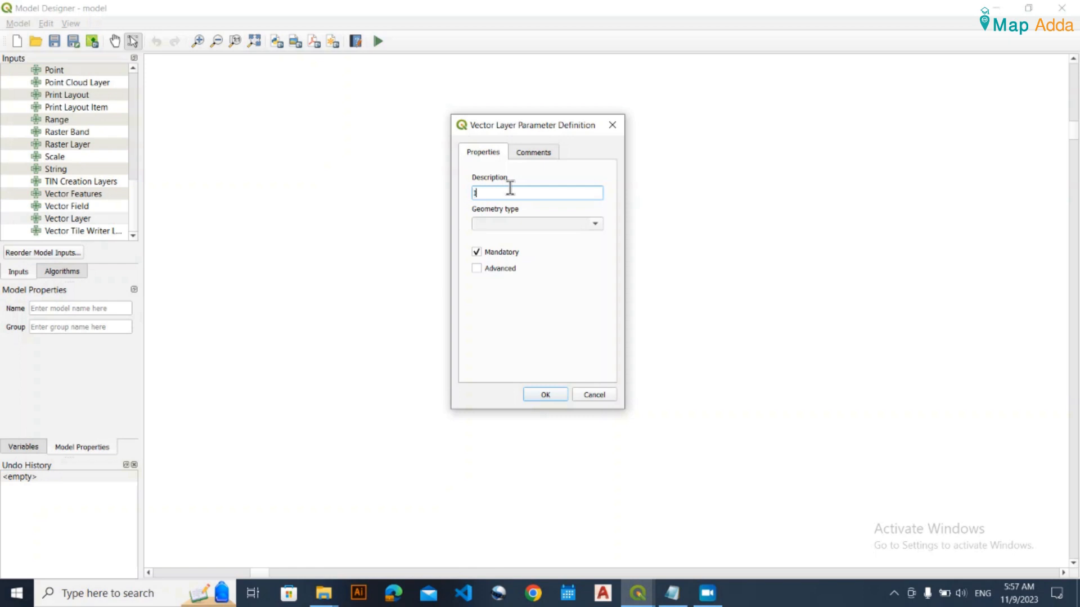
type("Layer")
mouse_move(638, 594)
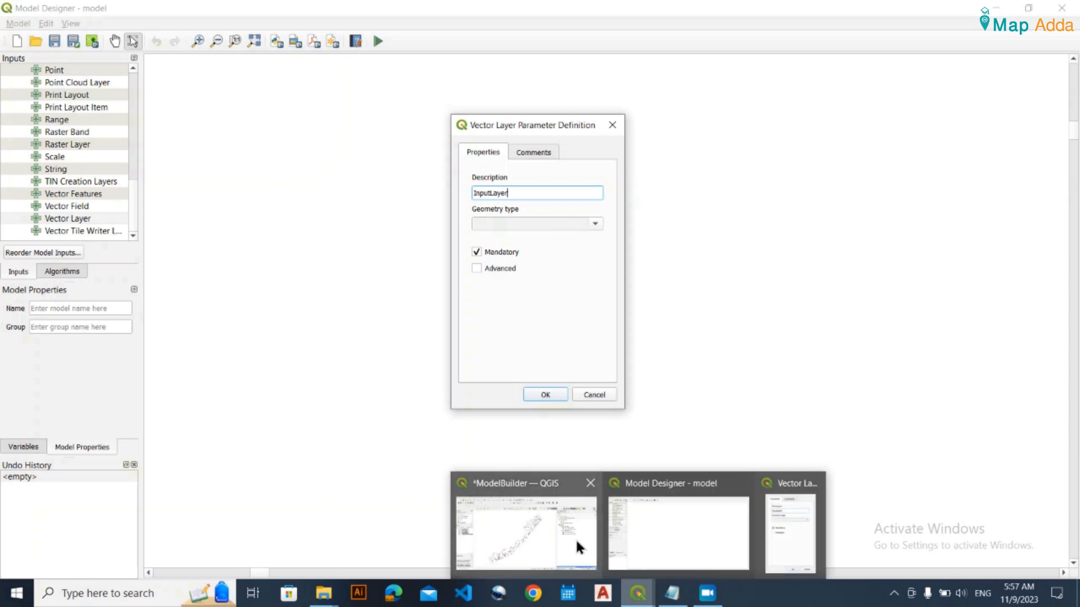
mouse_move(515, 531)
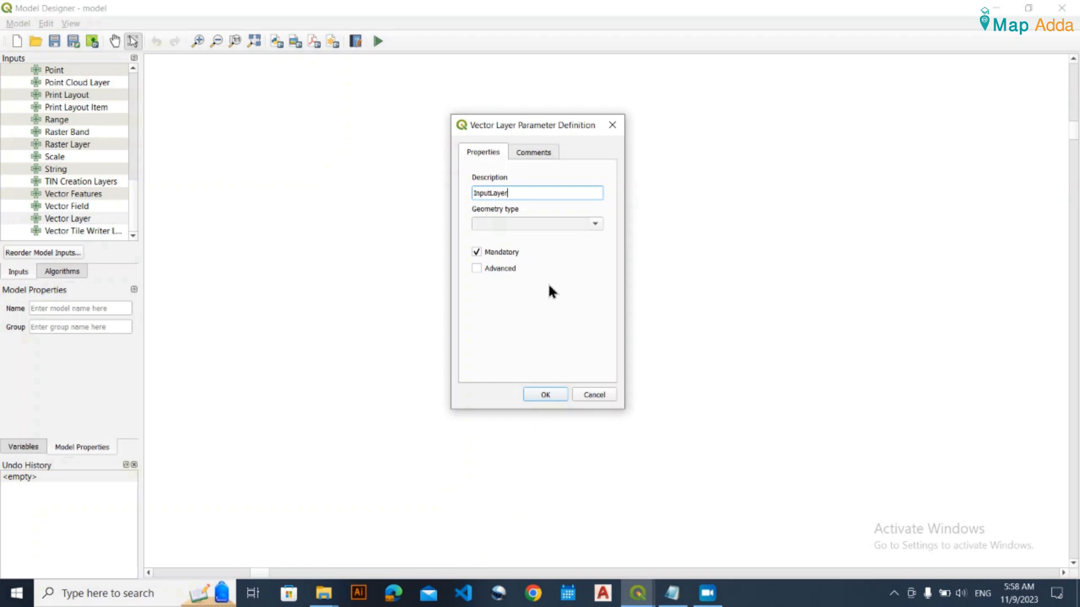
left_click(520, 224)
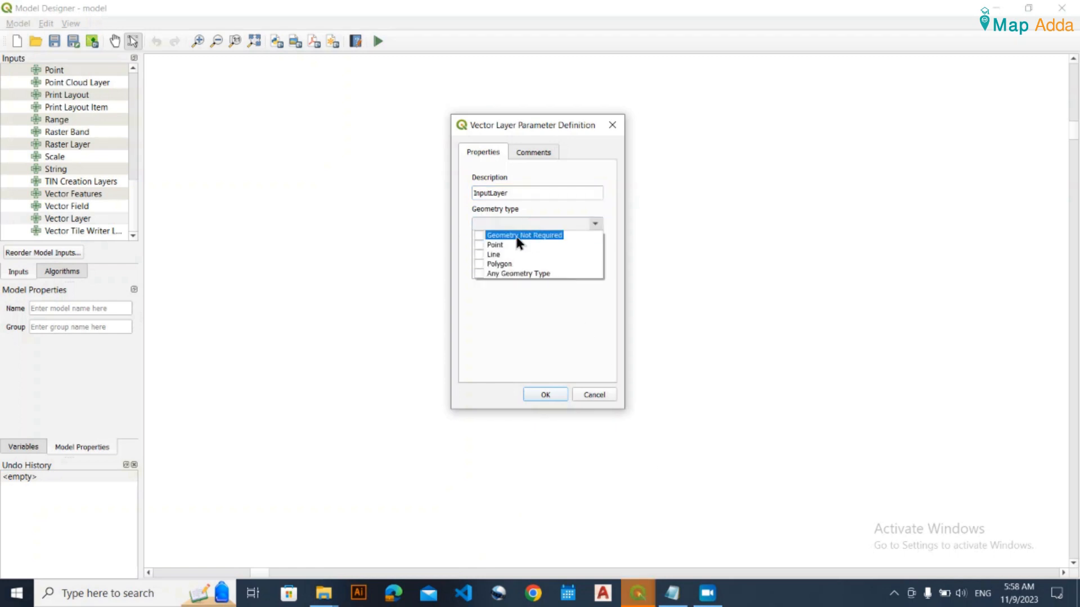
left_click(479, 246)
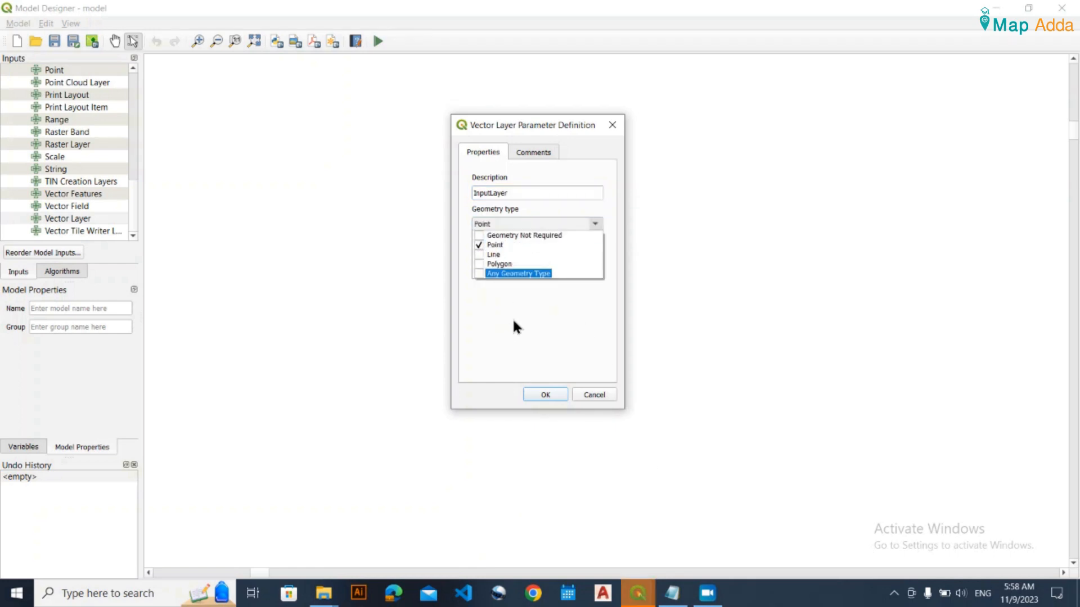
left_click(505, 318)
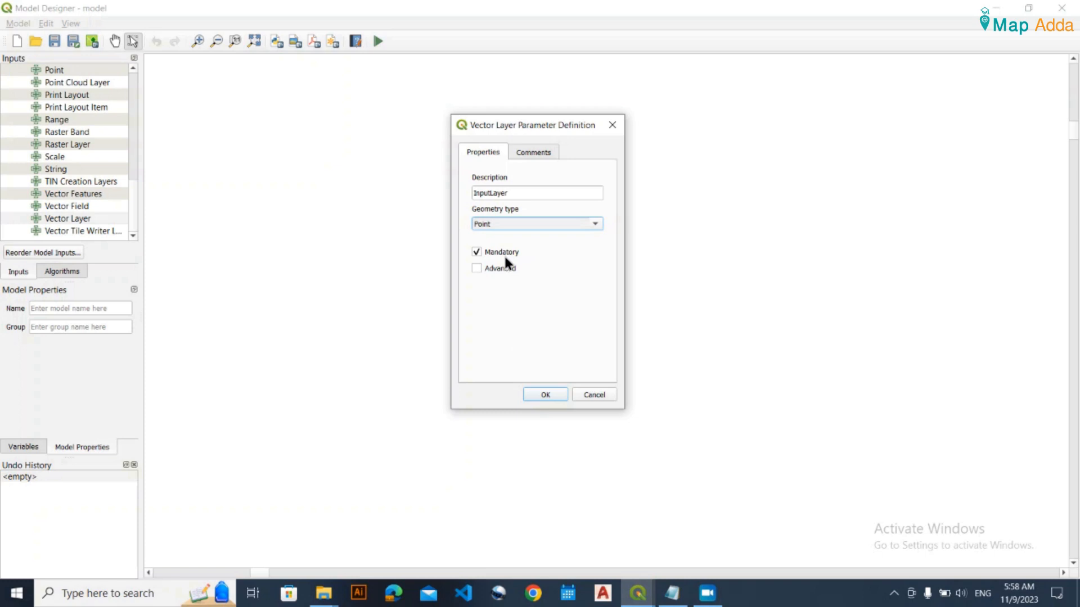
left_click(544, 394)
- Narrow the InputLayer box to fit its label and place it in the upper middle of the canvas
scroll(483, 227, "down", 5)
scroll(485, 227, "down", 5)
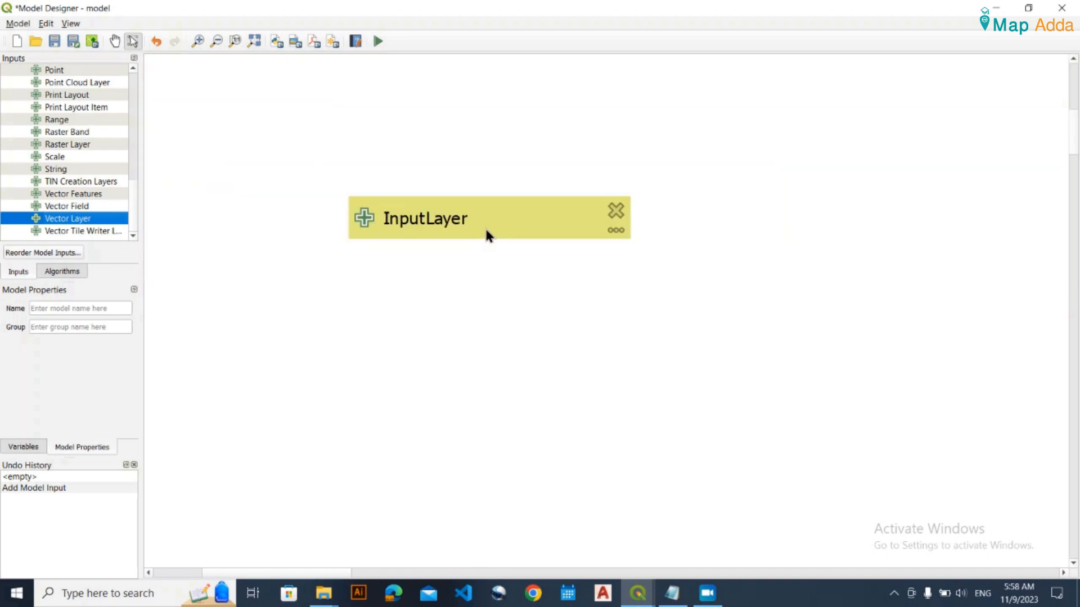
scroll(387, 150, "up", 3)
left_click_drag(275, 130, 524, 280)
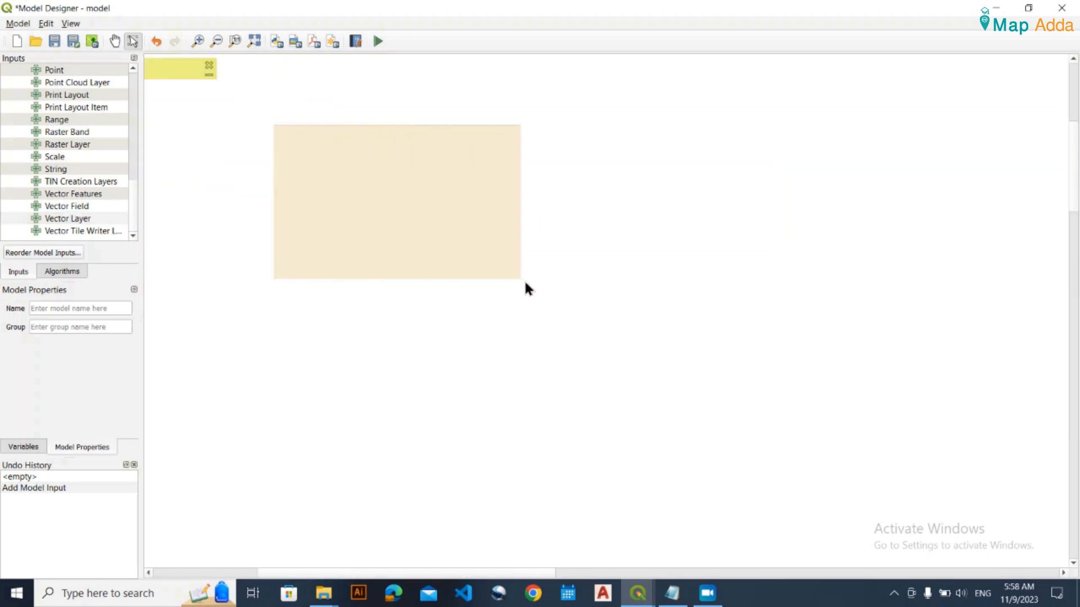
left_click_drag(211, 76, 572, 159)
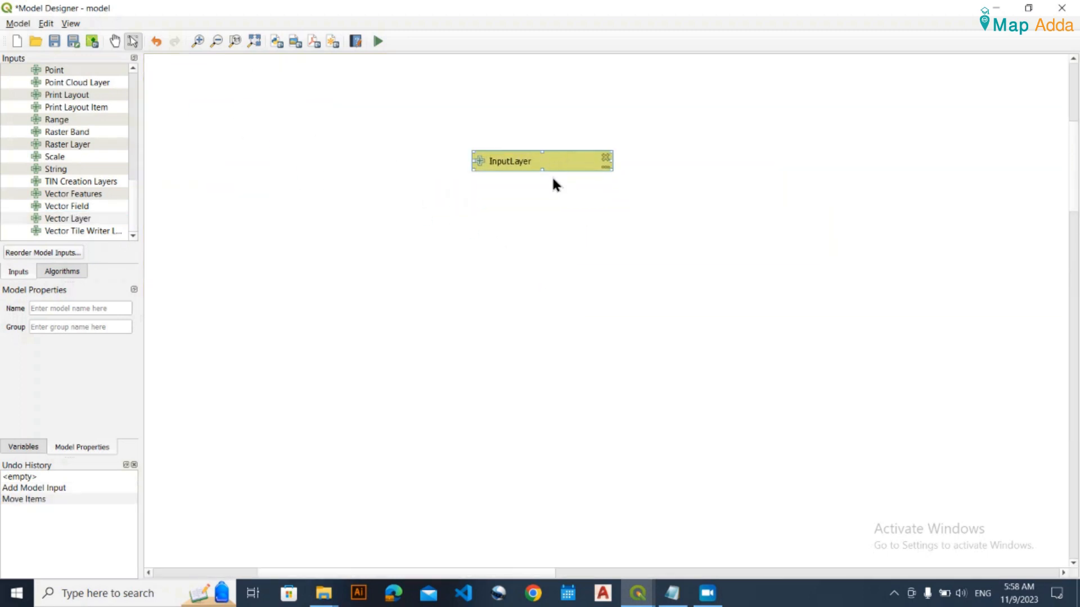
scroll(551, 165, "up", 1)
left_click_drag(672, 174, 550, 170)
left_click_drag(479, 163, 536, 128)
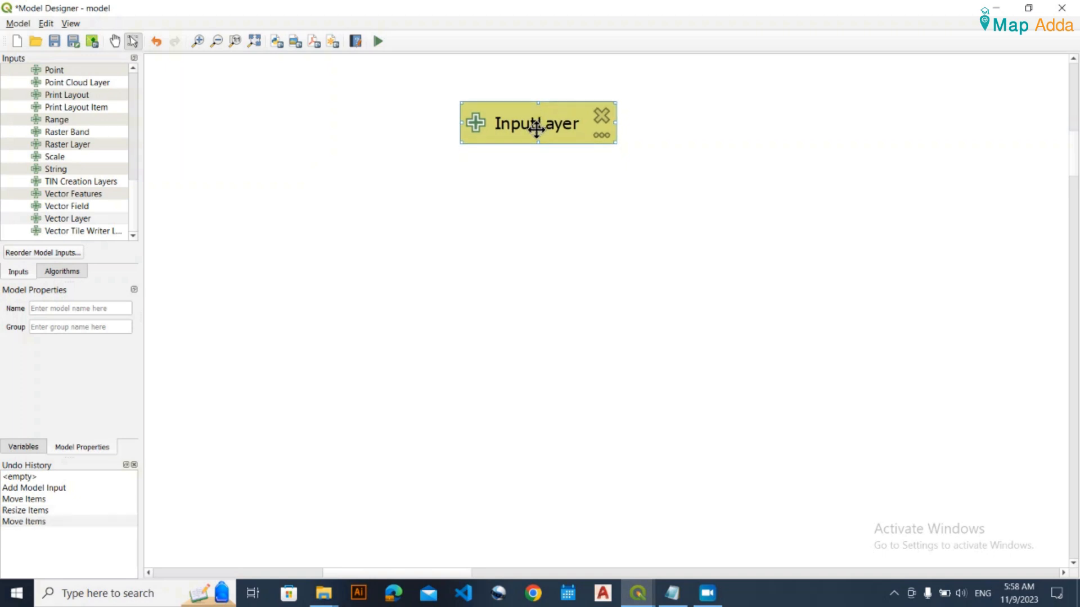
scroll(536, 131, "down", 1)
left_click(540, 196)
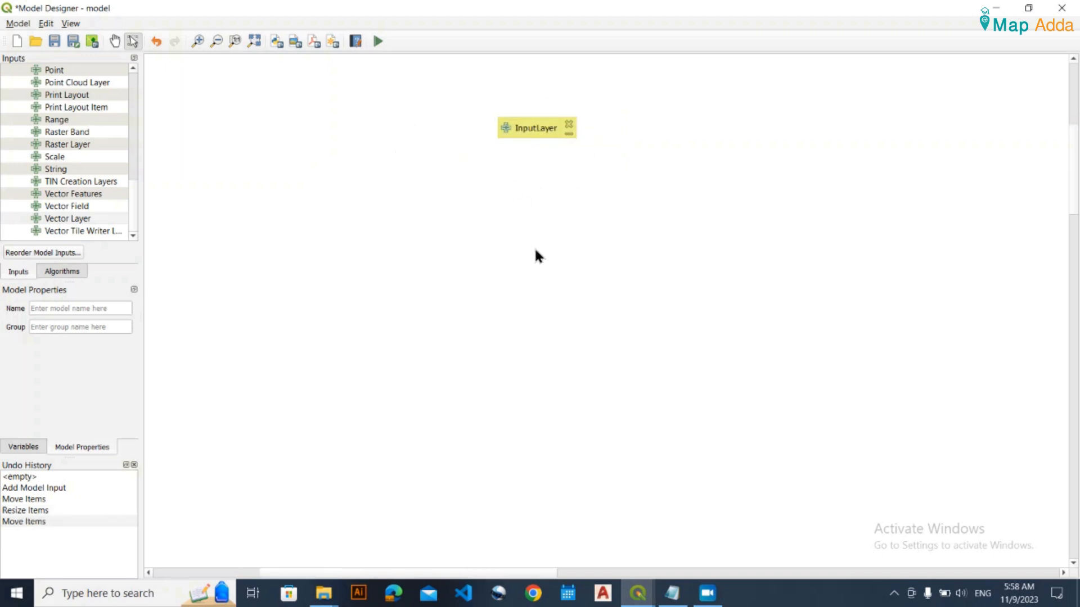
left_click_drag(535, 126, 527, 115)
left_click(532, 170)
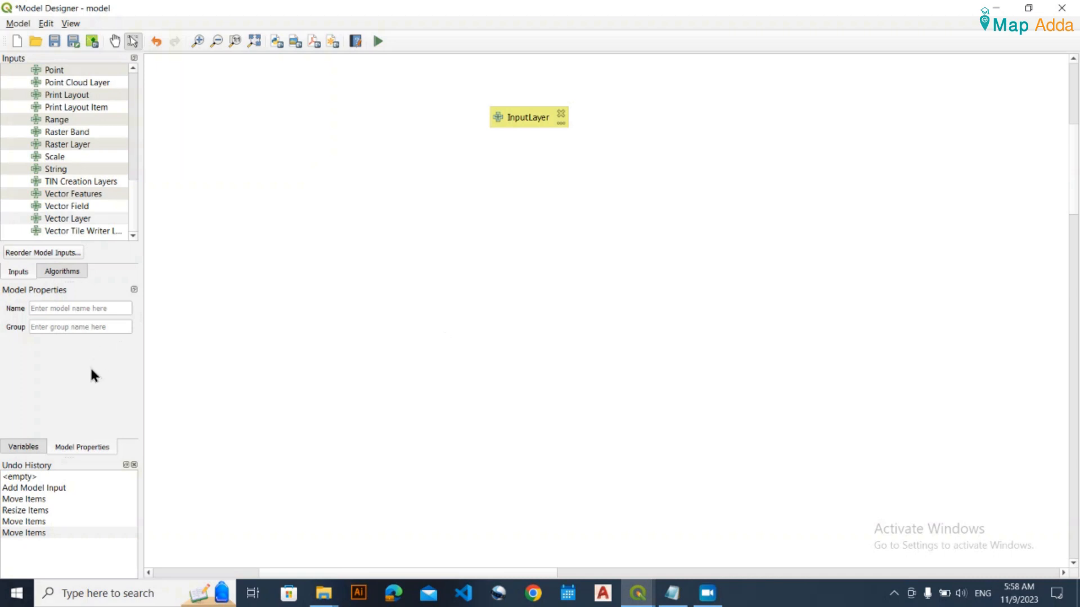
- Search the algorithms for idw and place IDW interpolation on the canvas below the InputLayer box
scroll(76, 195, "up", 3)
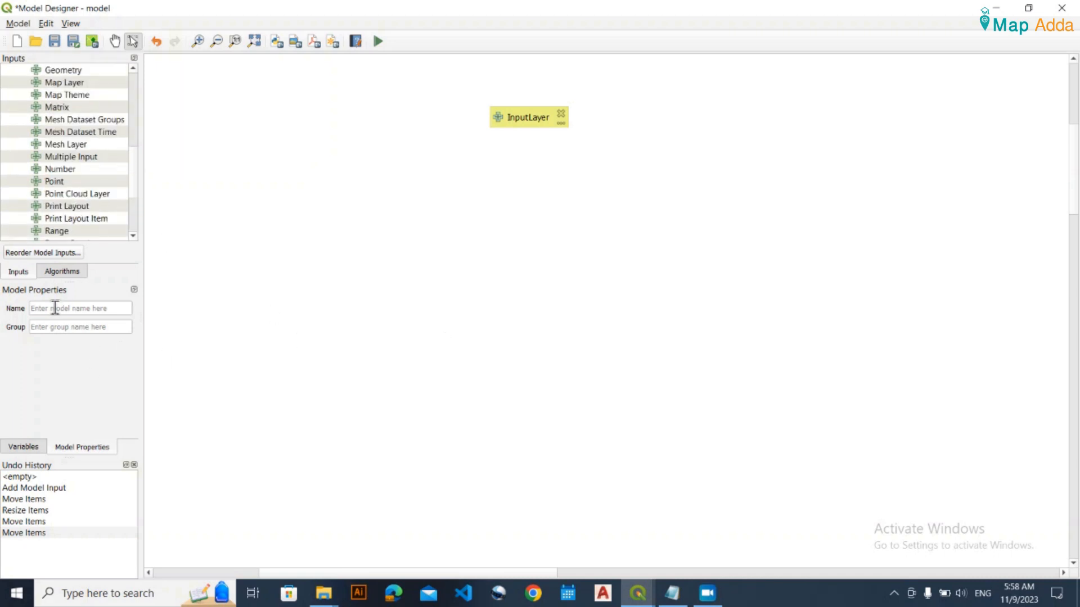
left_click(63, 272)
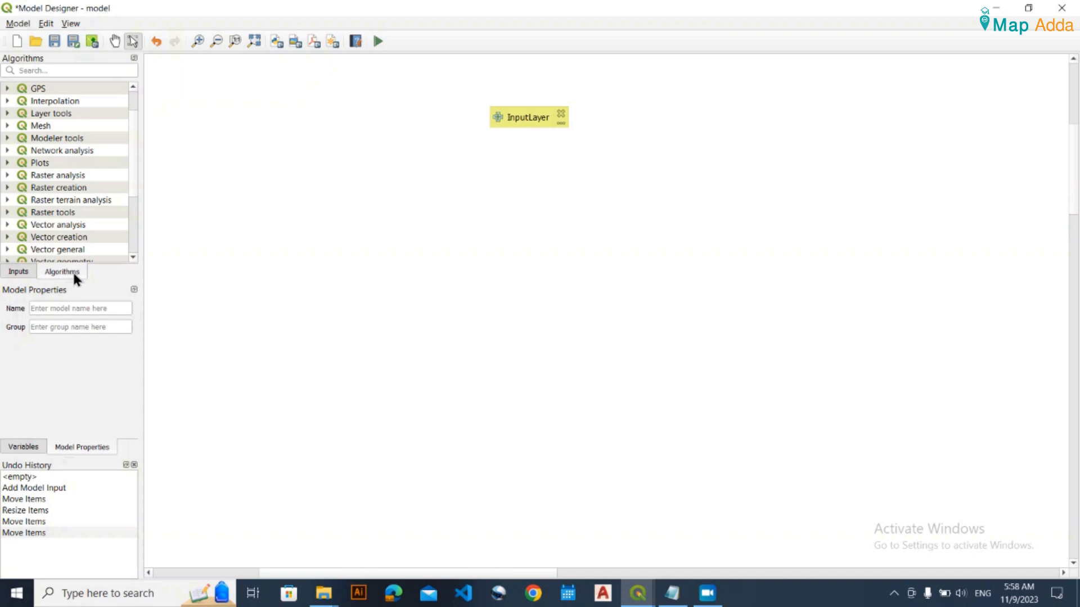
scroll(61, 136, "up", 1)
left_click(49, 66)
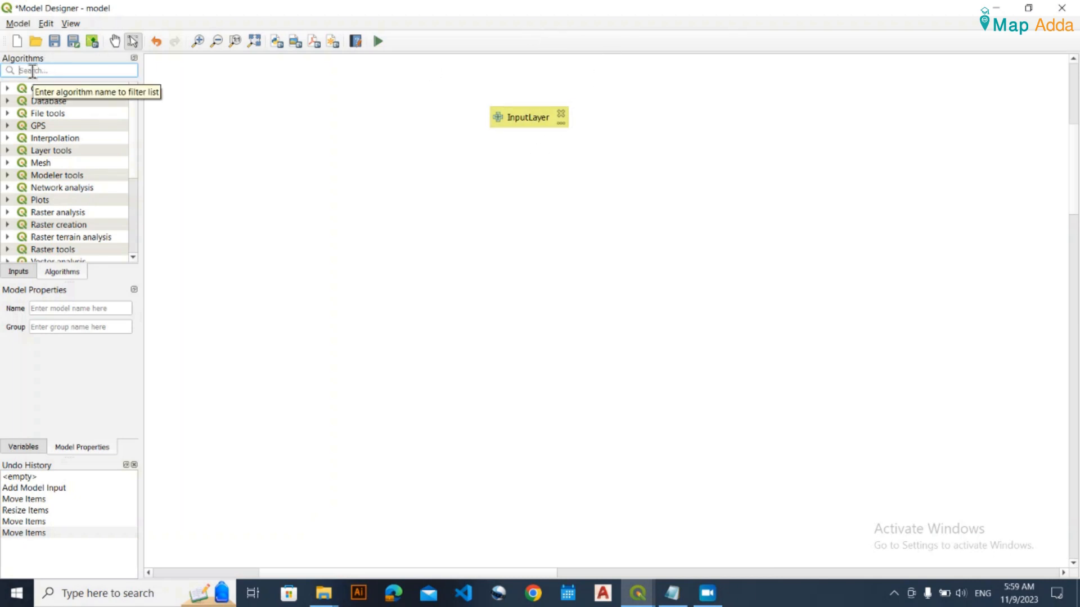
type("idw")
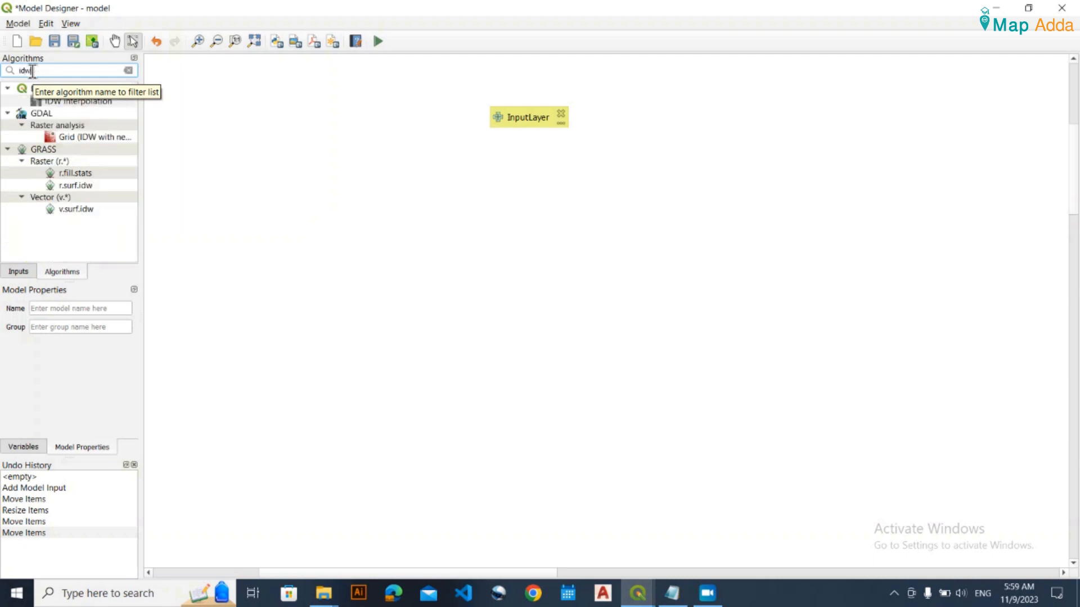
left_click_drag(86, 104, 548, 209)
left_click_drag(480, 143, 492, 109)
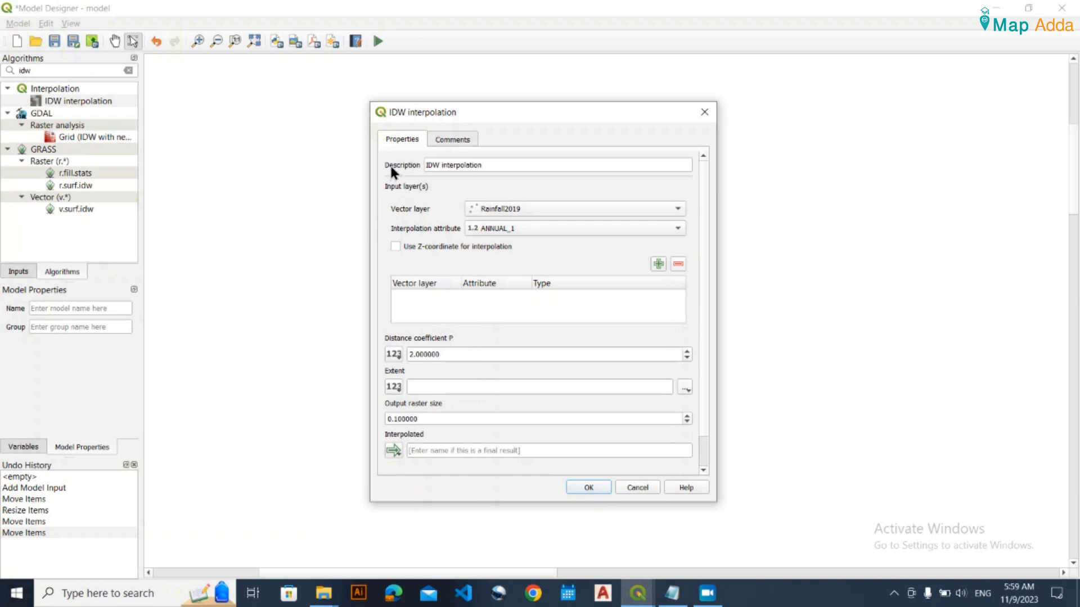
- Change the description of the IDW interpolation algorithm to IDWInterpolation
left_click(442, 165)
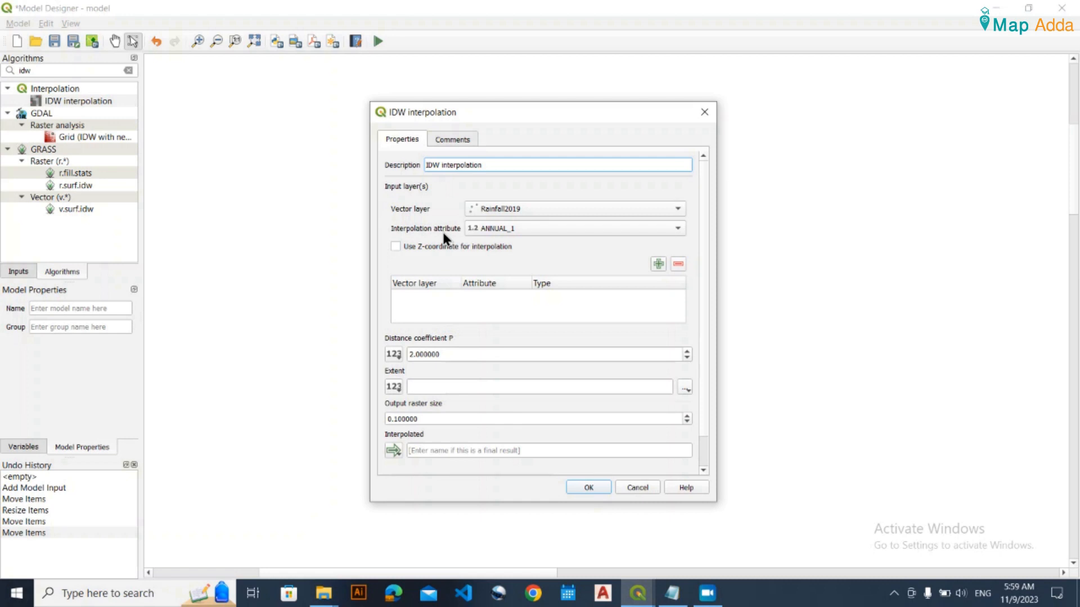
key("BackSpace")
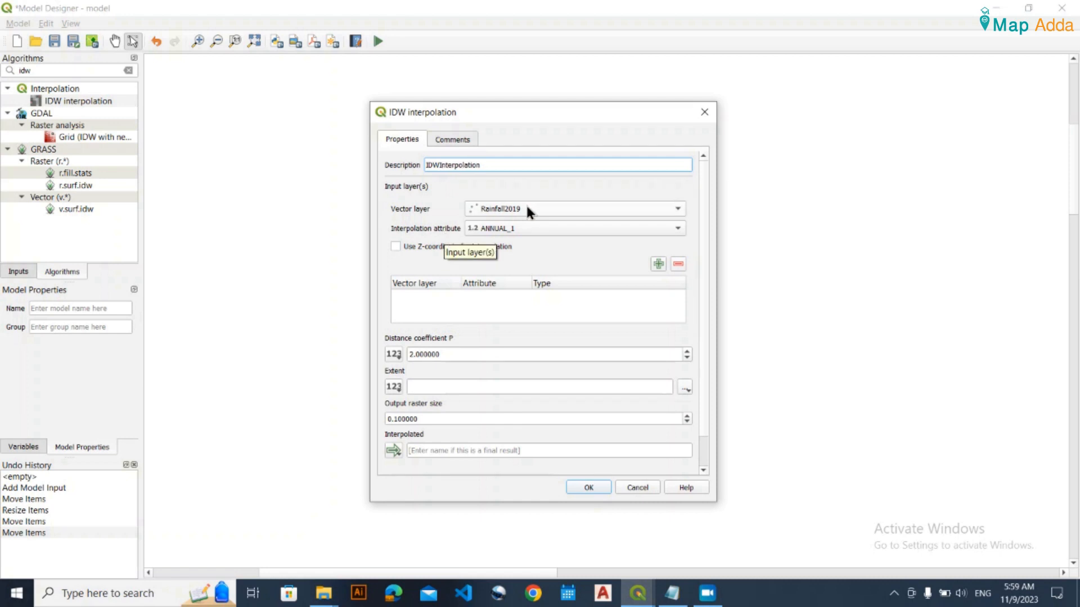
left_click(415, 185)
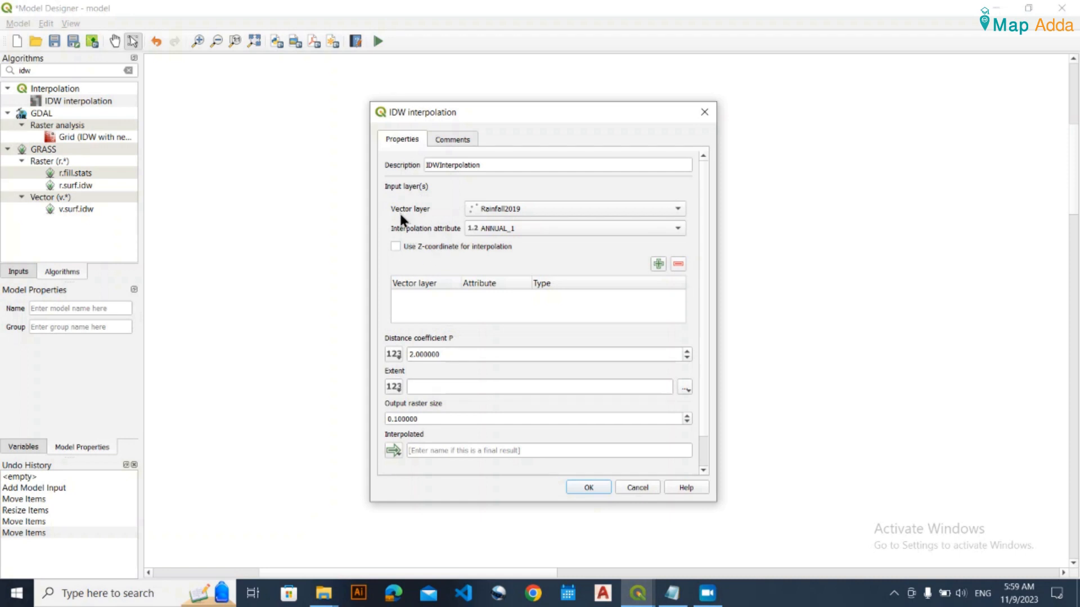
- Choose Rainfall2019 as the vector layer to interpolate, checking the available layers in the main project window
left_click(672, 211)
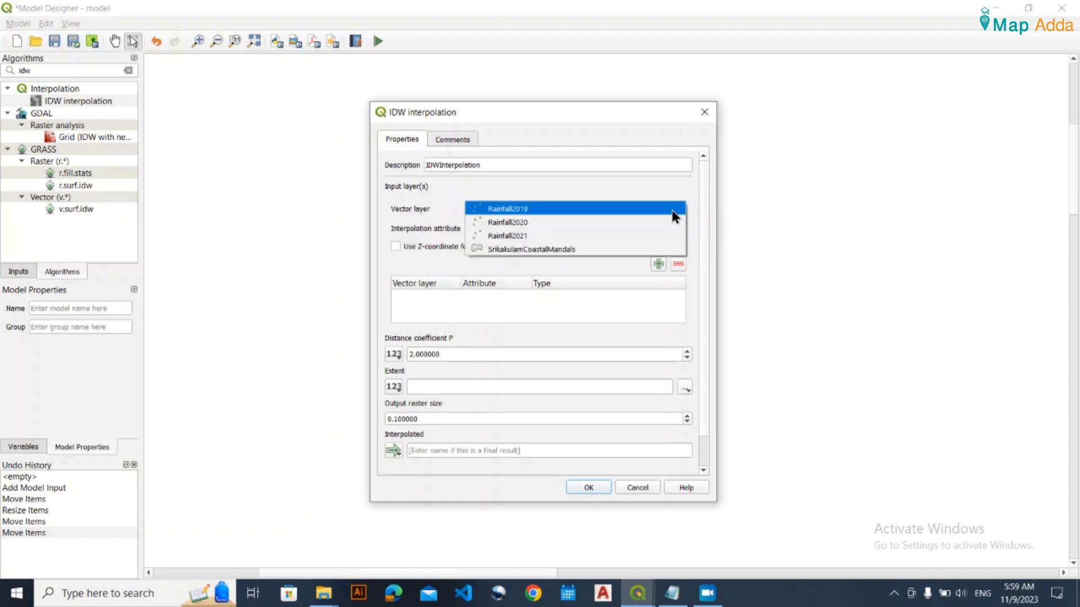
left_click(671, 210)
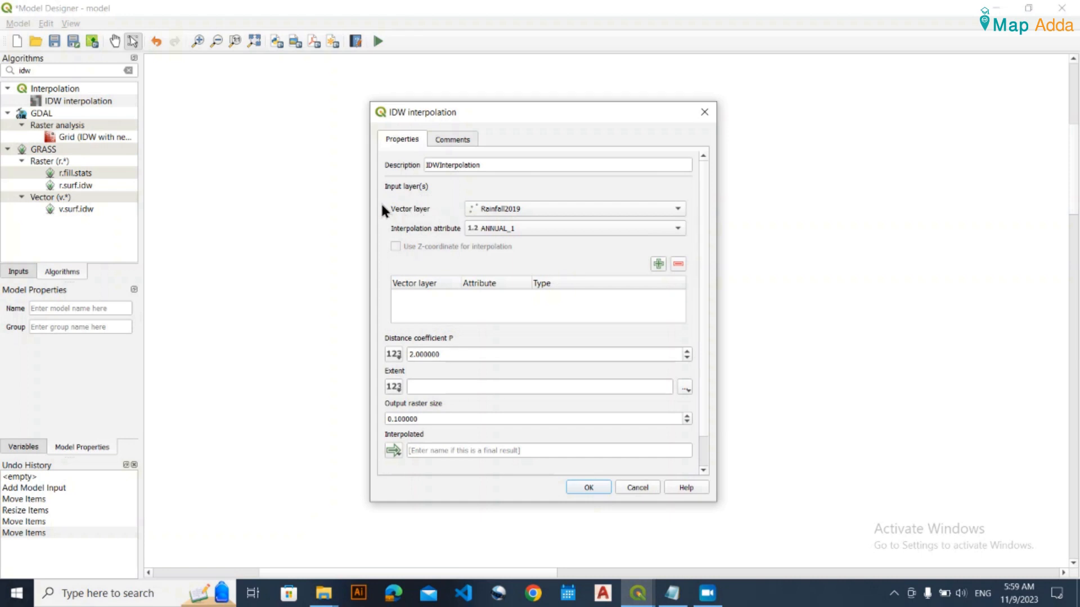
left_click(506, 211)
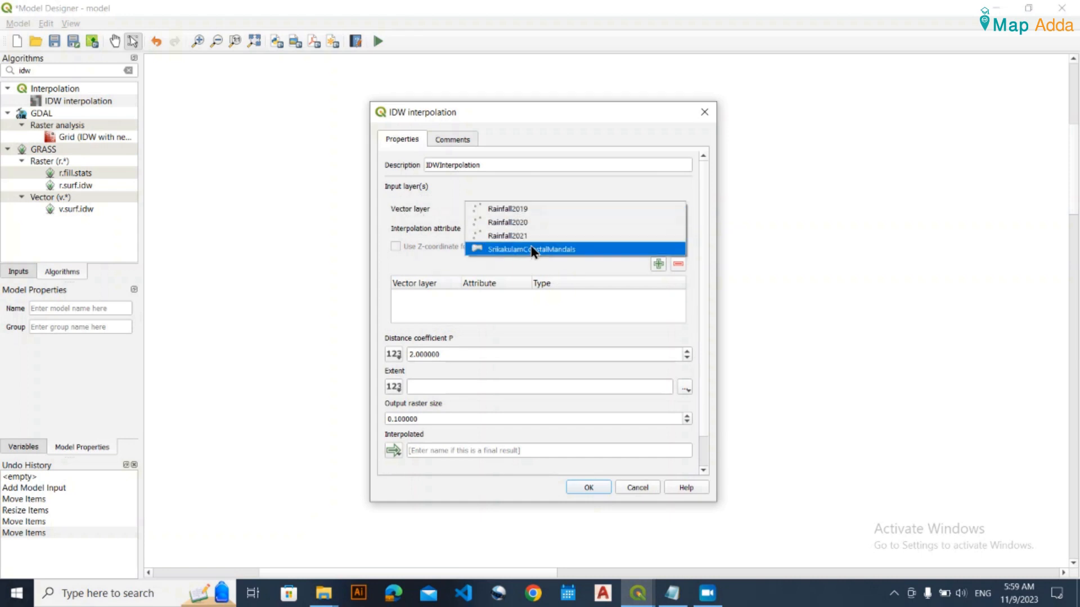
mouse_move(637, 593)
left_click(463, 538)
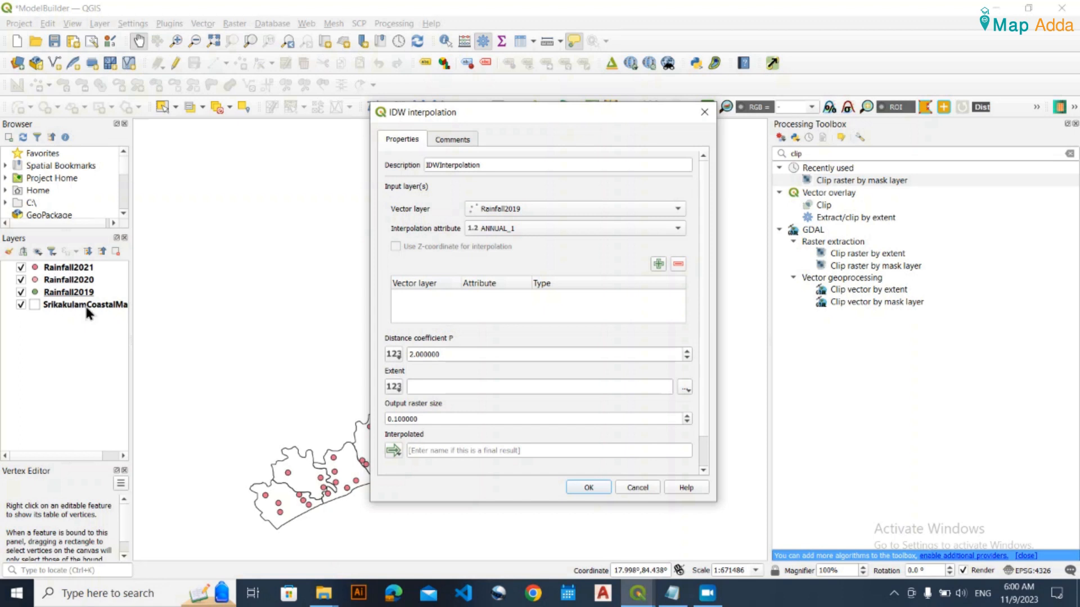
mouse_move(642, 594)
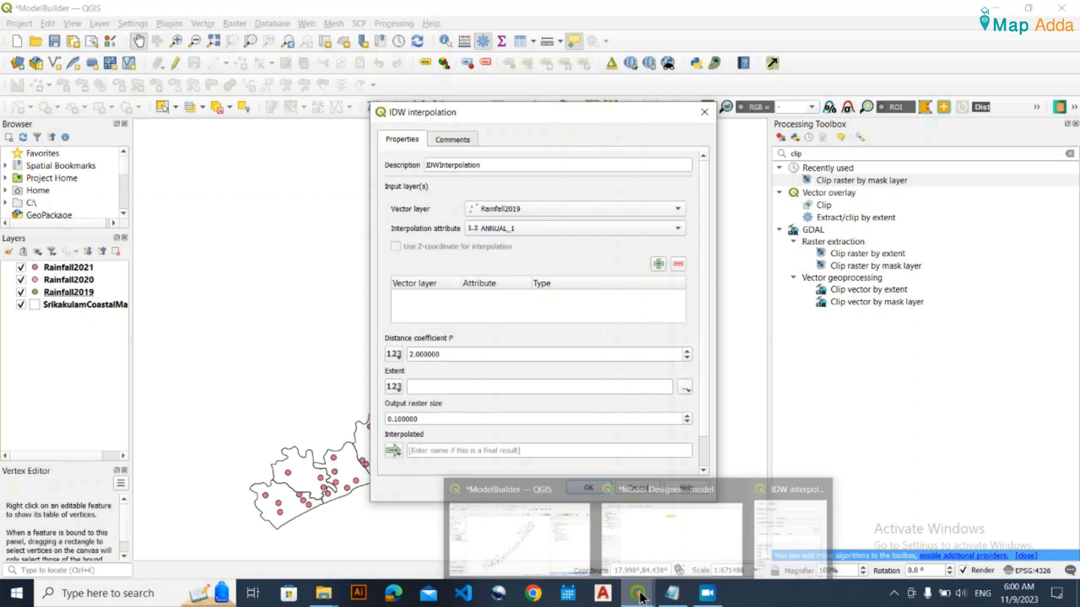
left_click(685, 525)
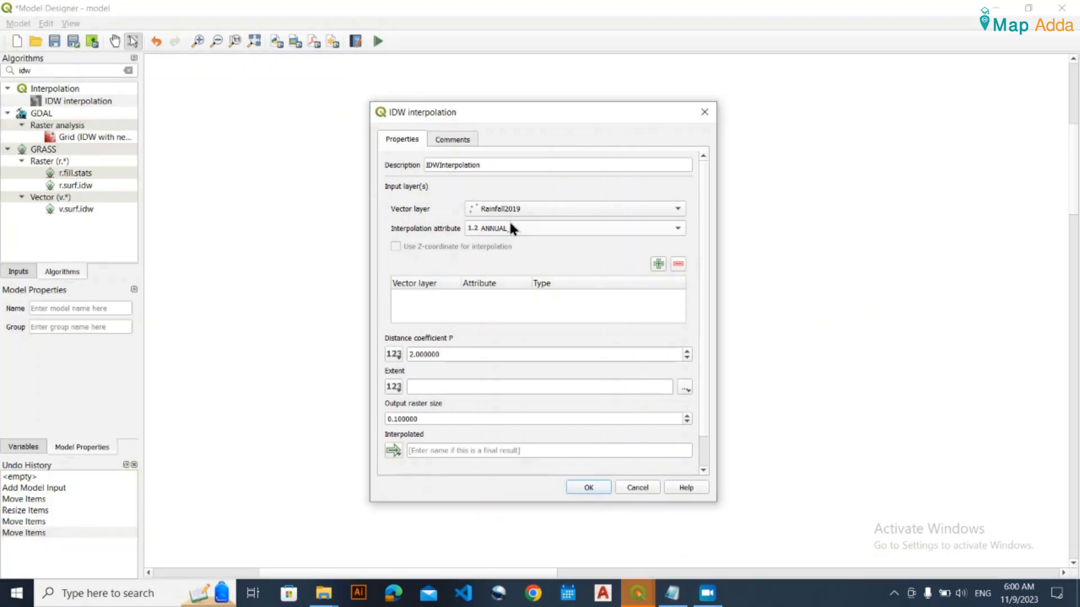
left_click(642, 208)
left_click(535, 208)
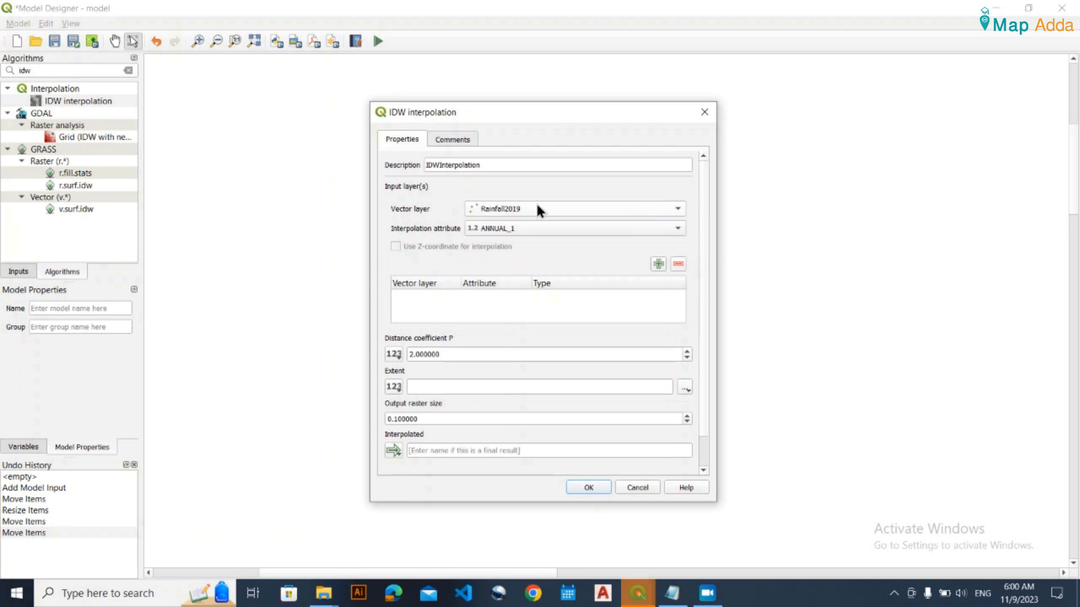
left_click(572, 207)
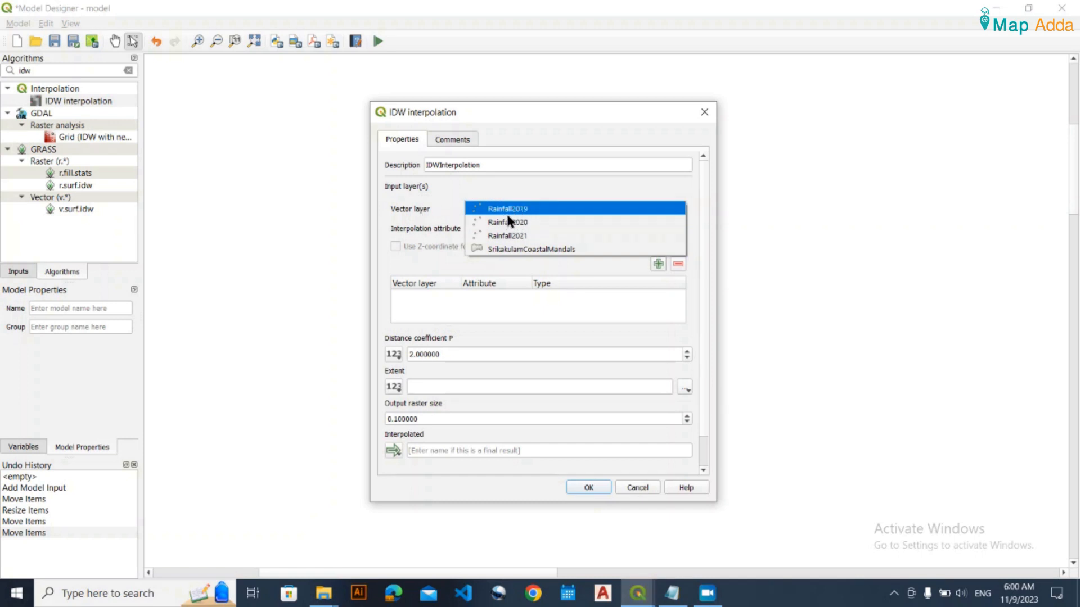
left_click(525, 213)
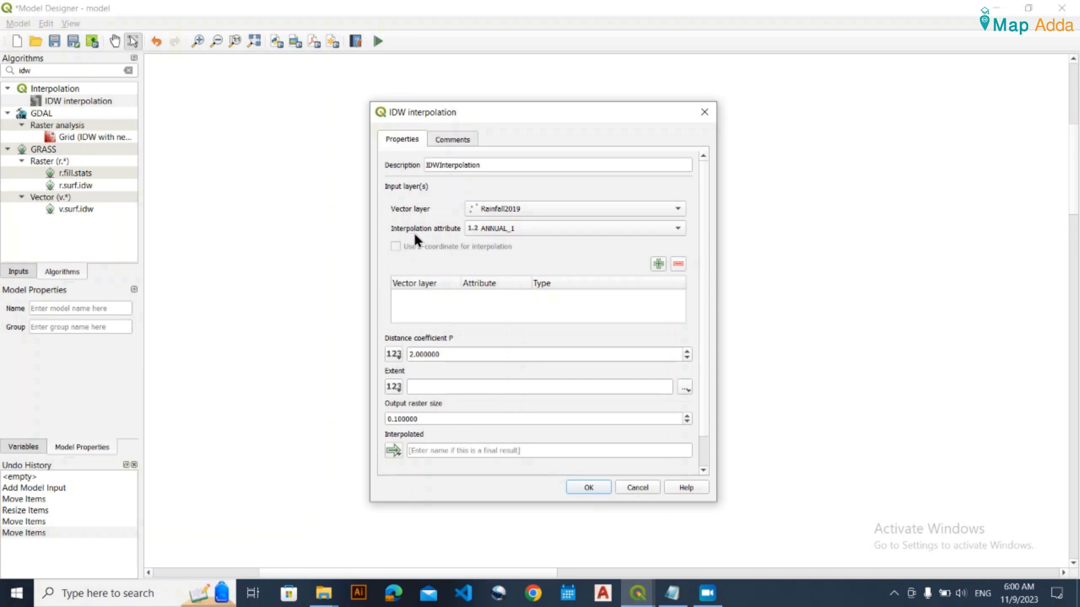
- Choose ANNUAL_1 as the interpolation attribute and check the rainfall layers in the main project window
left_click(510, 234)
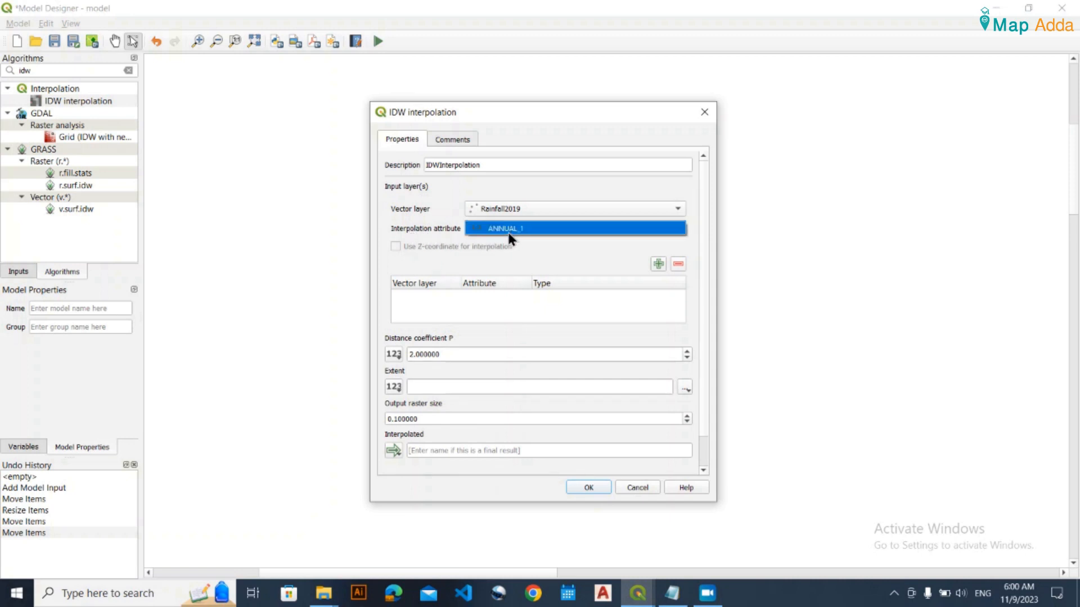
left_click(511, 233)
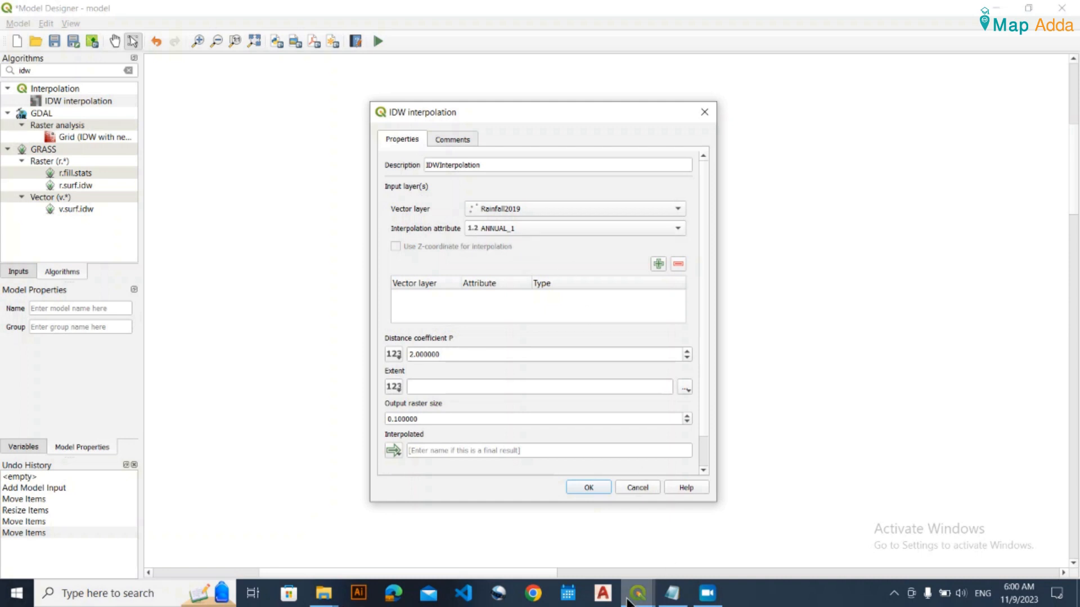
mouse_move(637, 594)
left_click(506, 541)
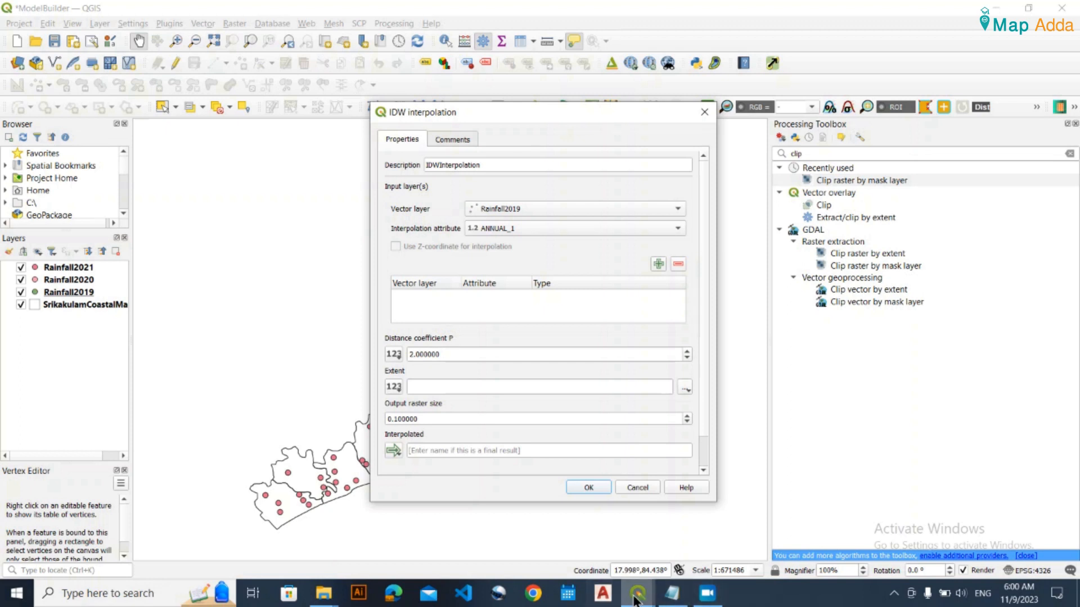
left_click(670, 536)
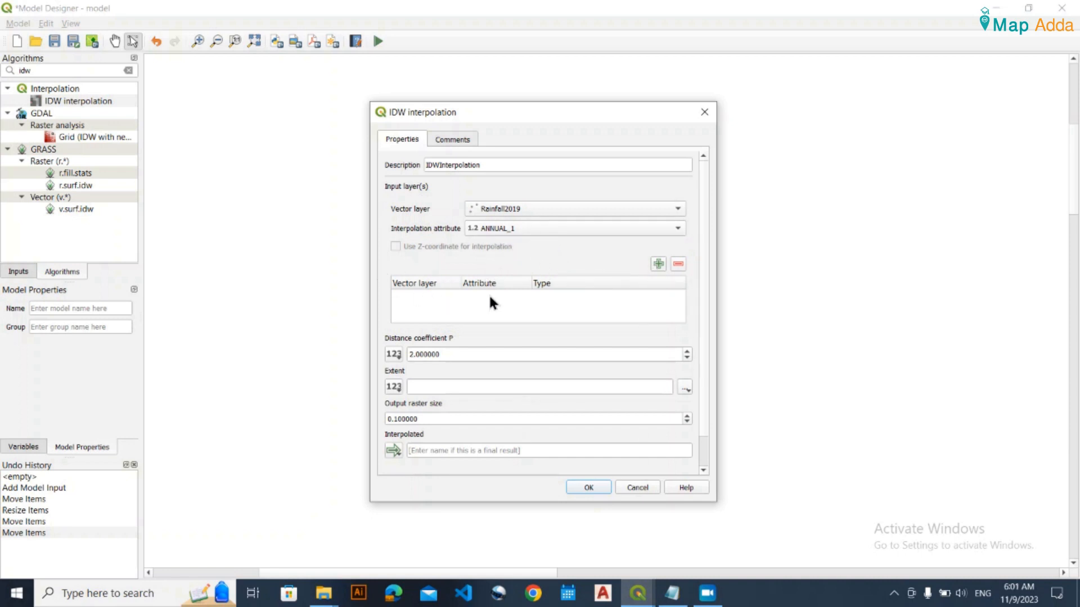
- Add Rainfall2019 with its ANNUAL_1 attribute to the interpolation input table, using the type Points
left_click(658, 265)
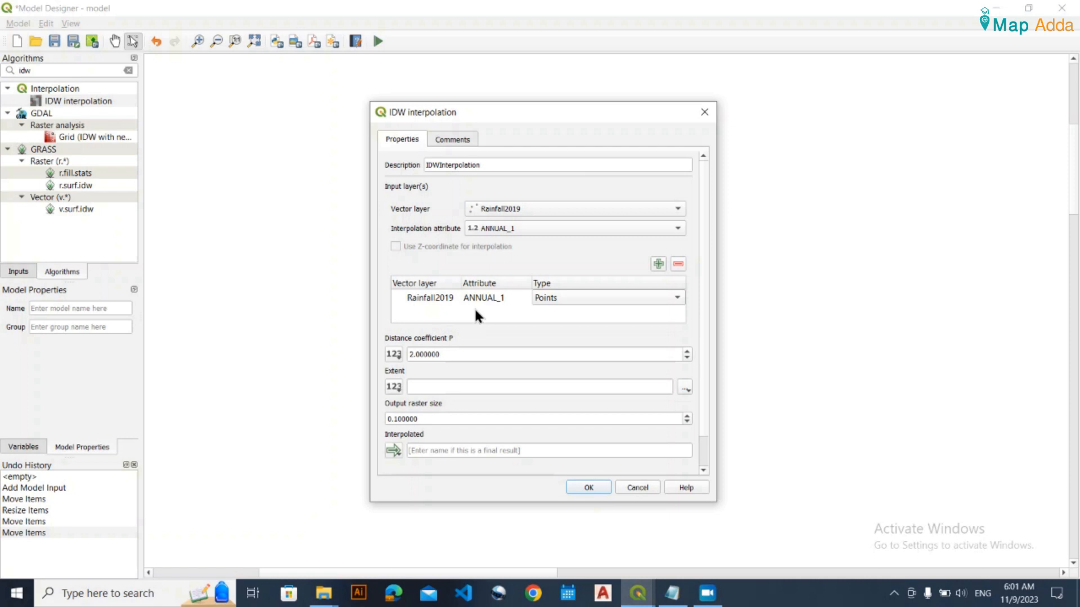
left_click(564, 299)
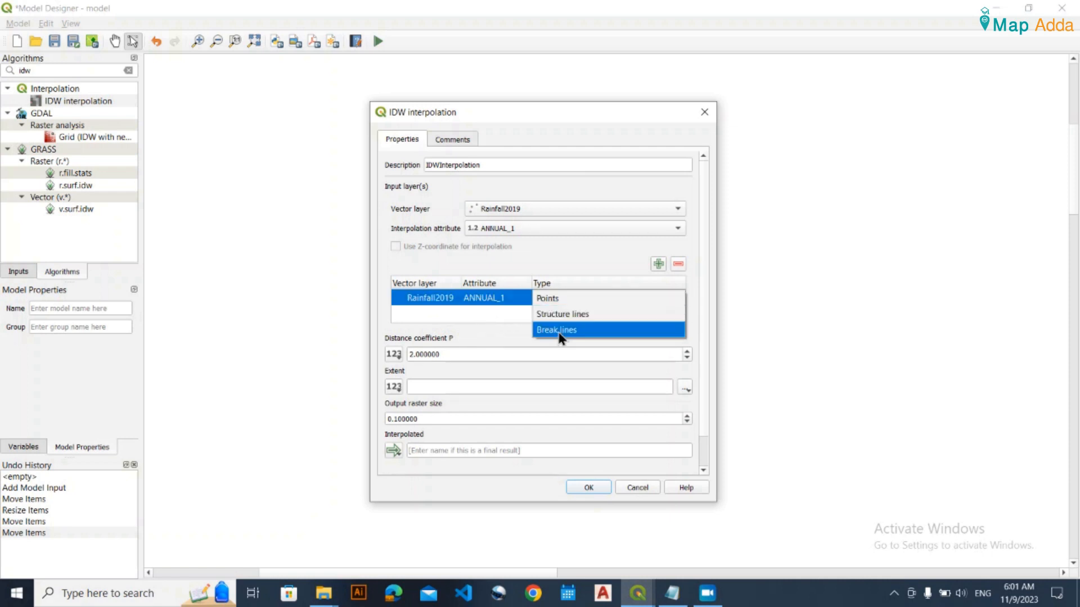
left_click(559, 304)
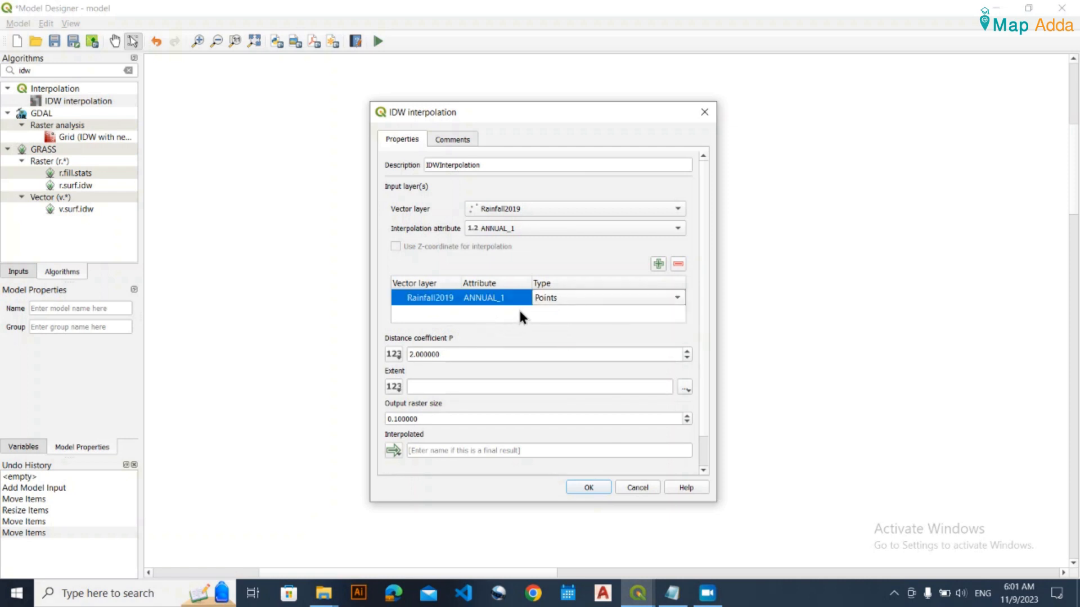
left_click(492, 259)
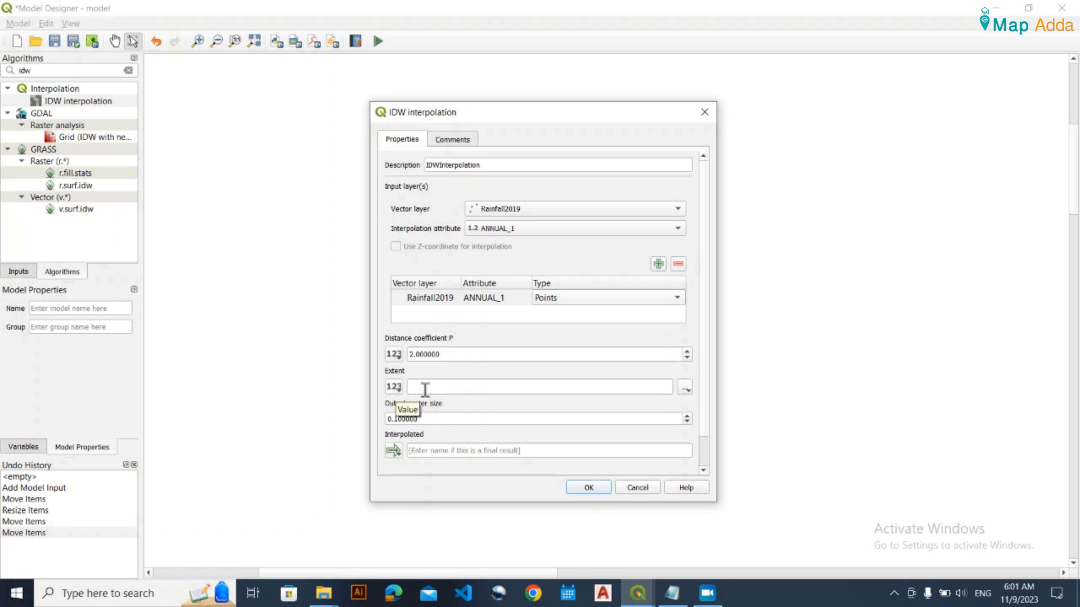
- Calculate the interpolation extent from the SrikakulamCoastalMandals layer
left_click(393, 387)
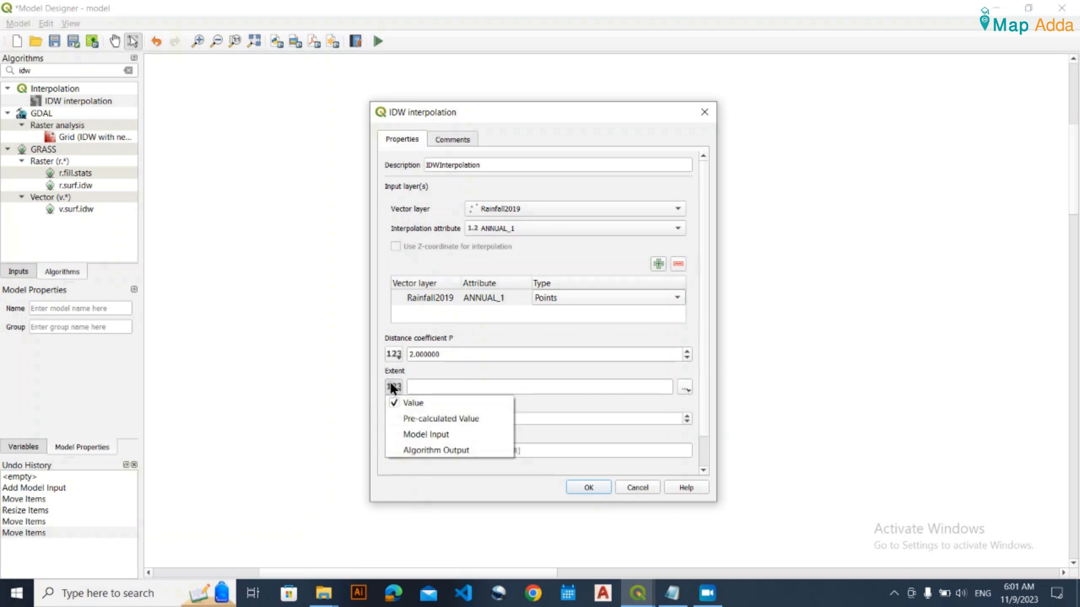
left_click(375, 379)
left_click(685, 387)
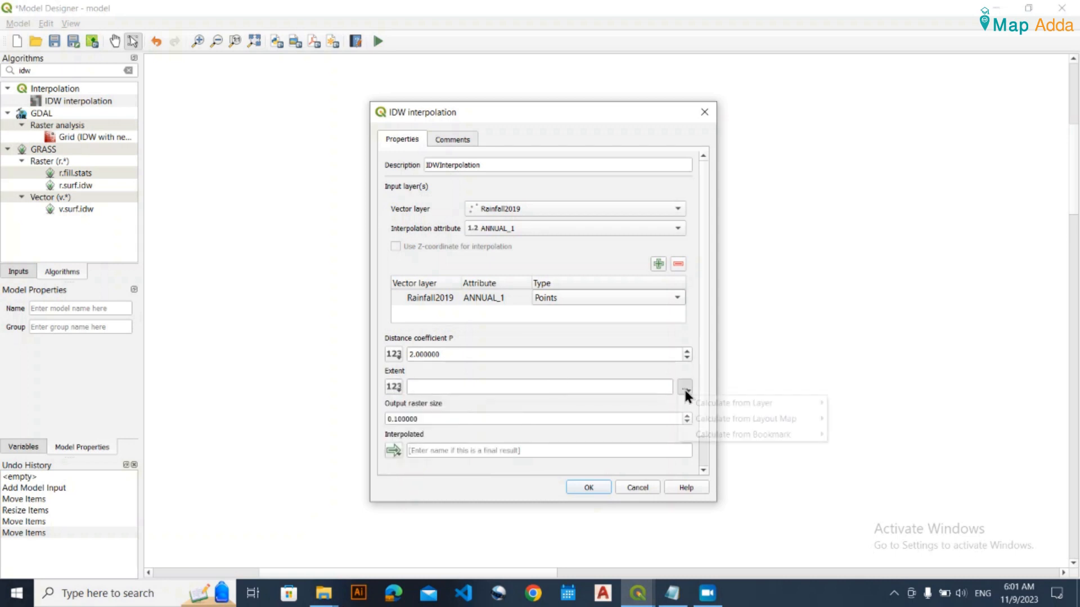
left_click(372, 382)
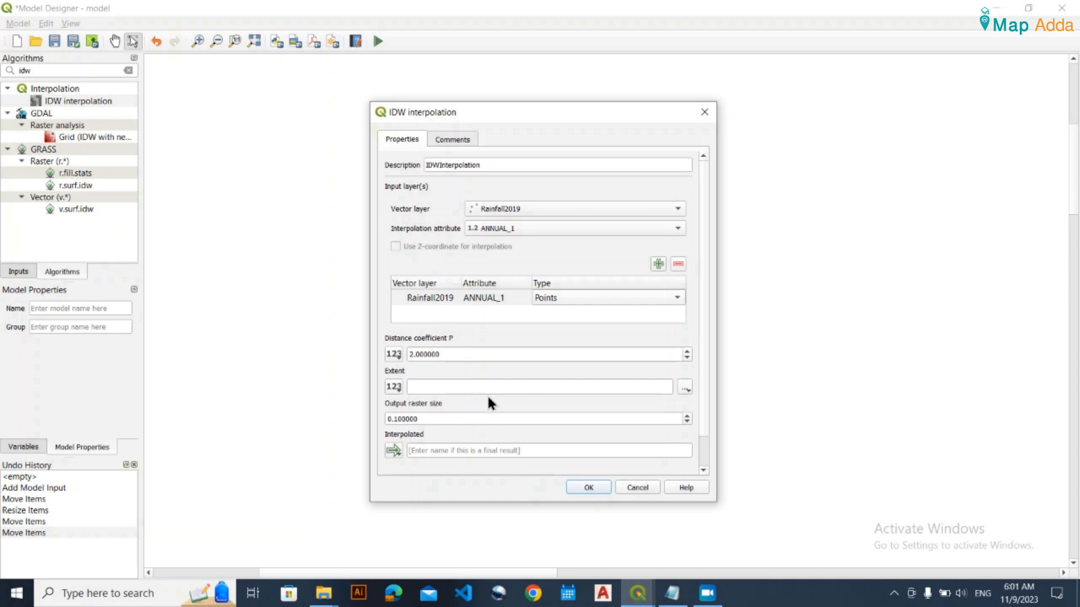
left_click(685, 387)
mouse_move(757, 407)
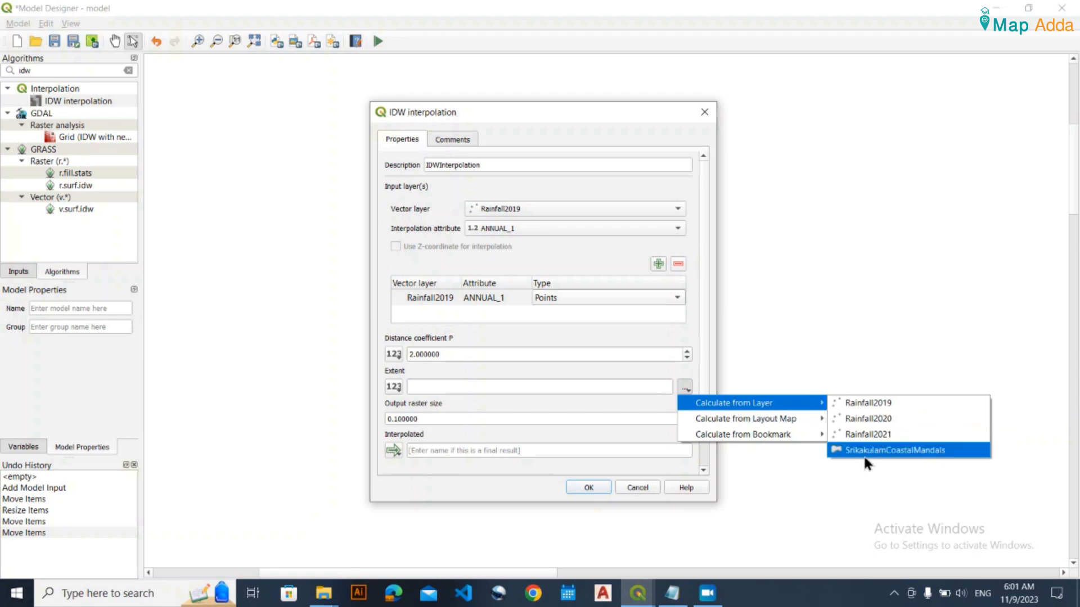
left_click(920, 453)
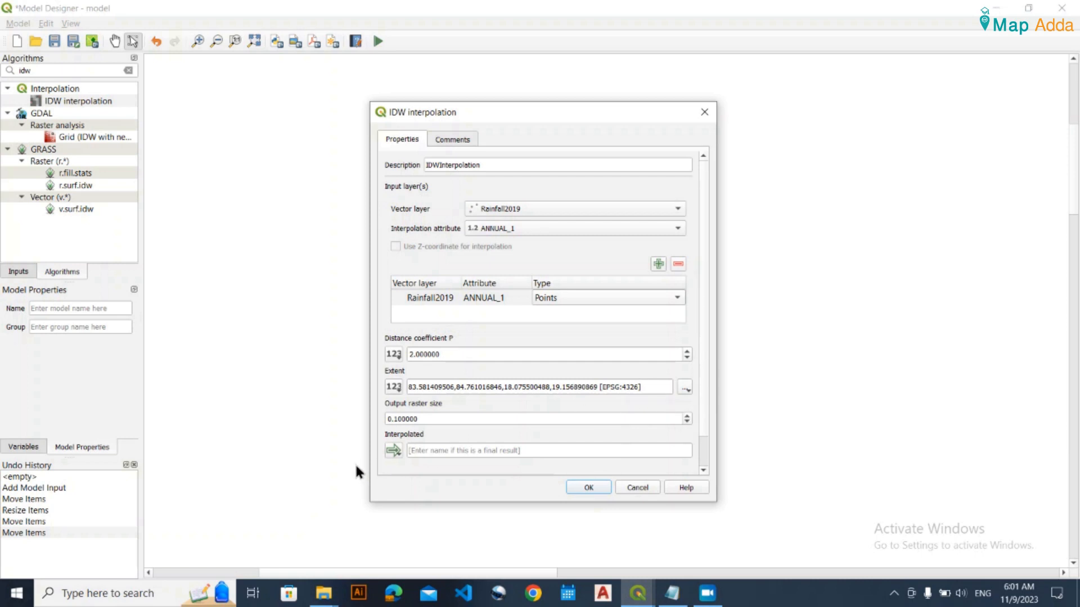
- Set the output raster size of the IDW interpolation to 0.0035745677
left_click(432, 419)
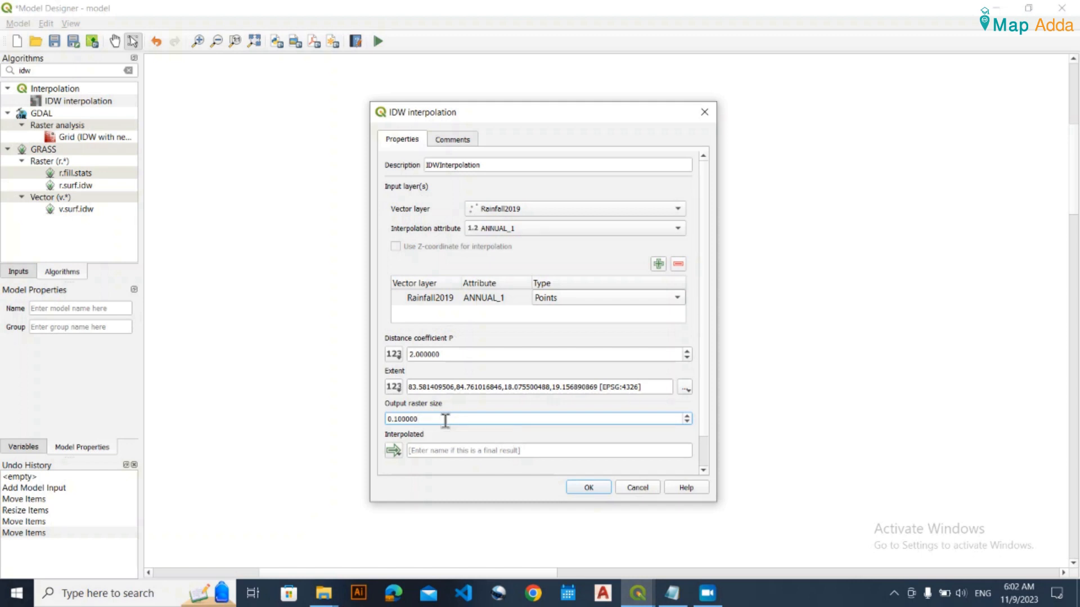
triple_click(446, 419)
type("0.00357456770000000087")
triple_click(425, 419)
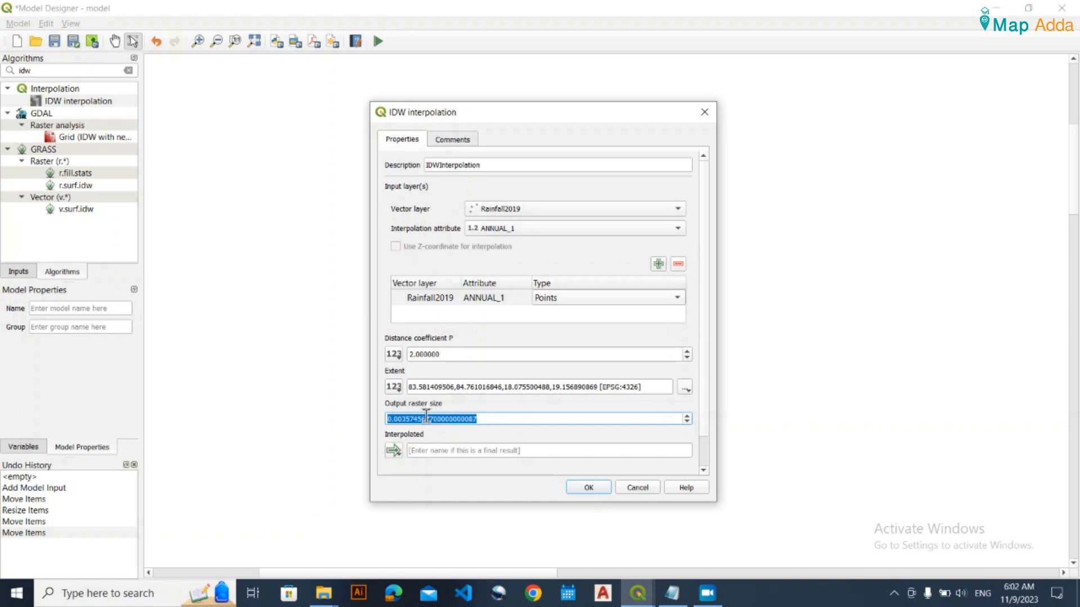
left_click(492, 417)
left_click_drag(493, 417, 344, 419)
left_click(419, 419)
double_click(419, 420)
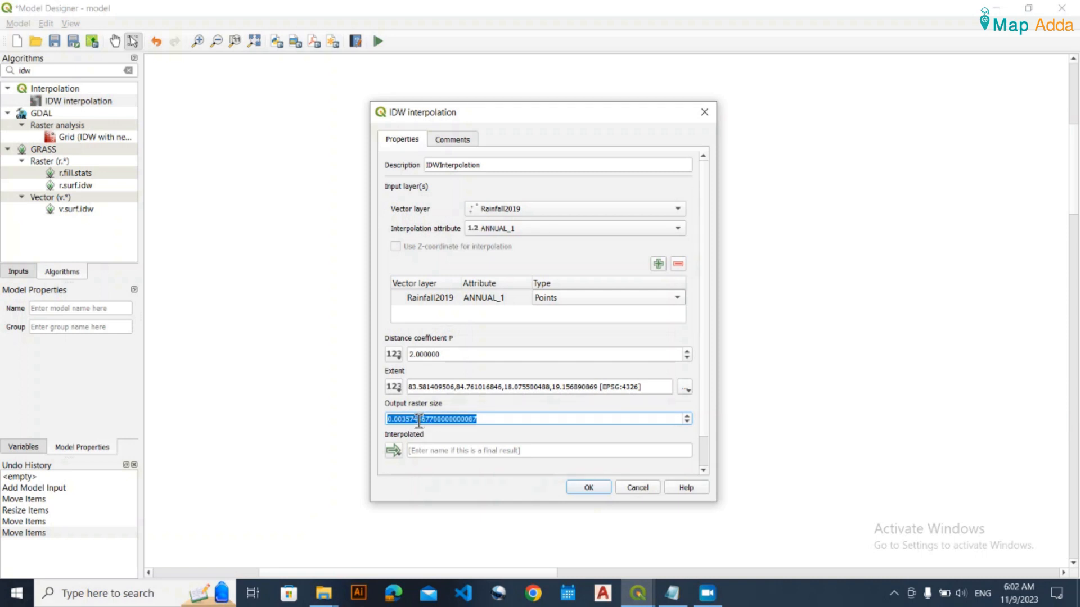
left_click(467, 421)
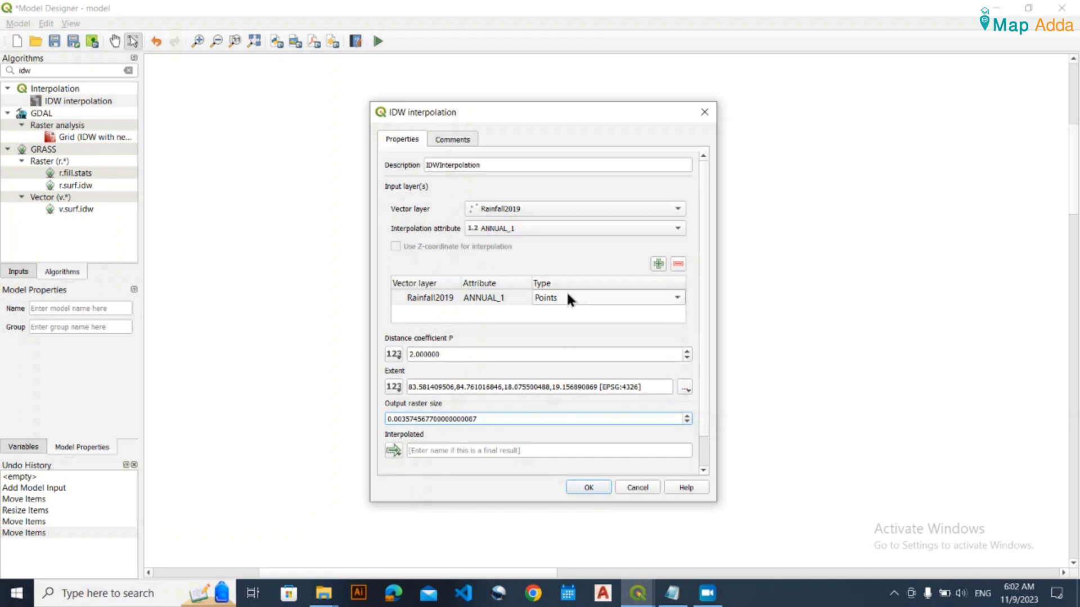
double_click(444, 420)
left_click(446, 420)
double_click(448, 420)
left_click(494, 420)
triple_click(475, 419)
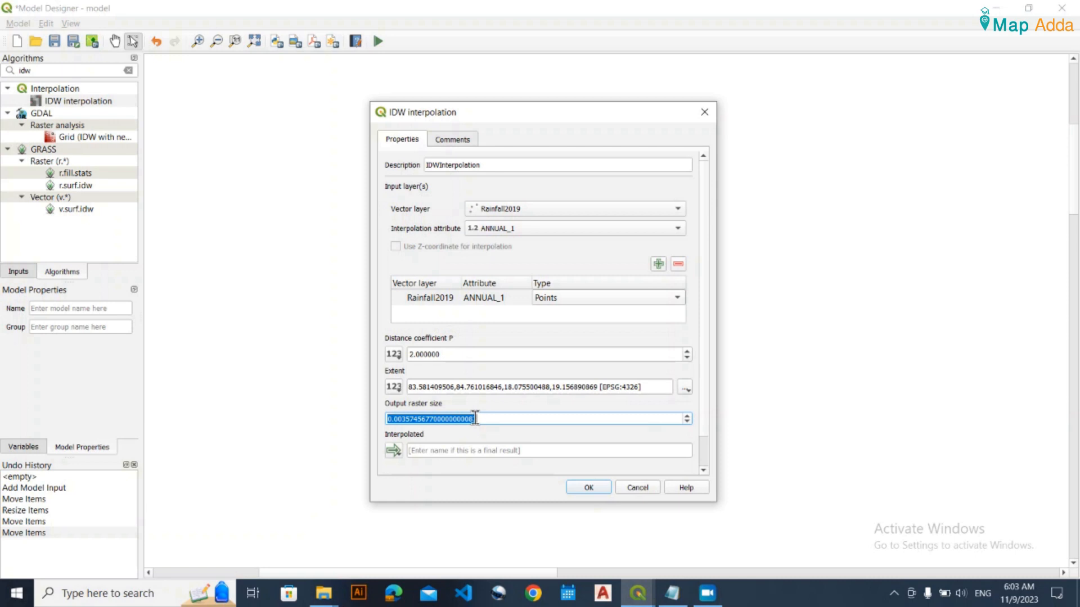
left_click(474, 419)
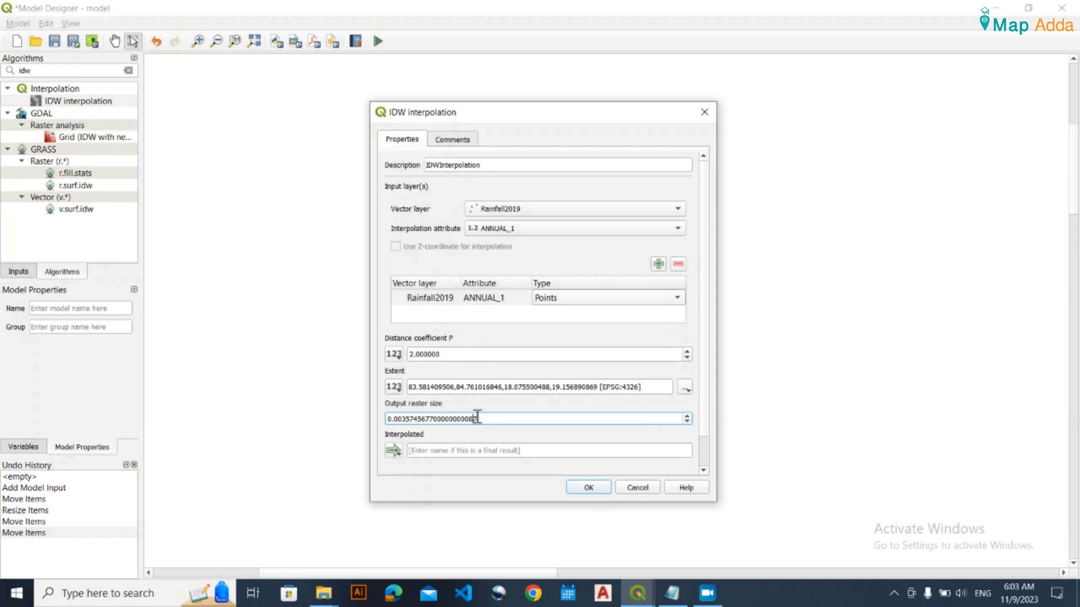
triple_click(438, 421)
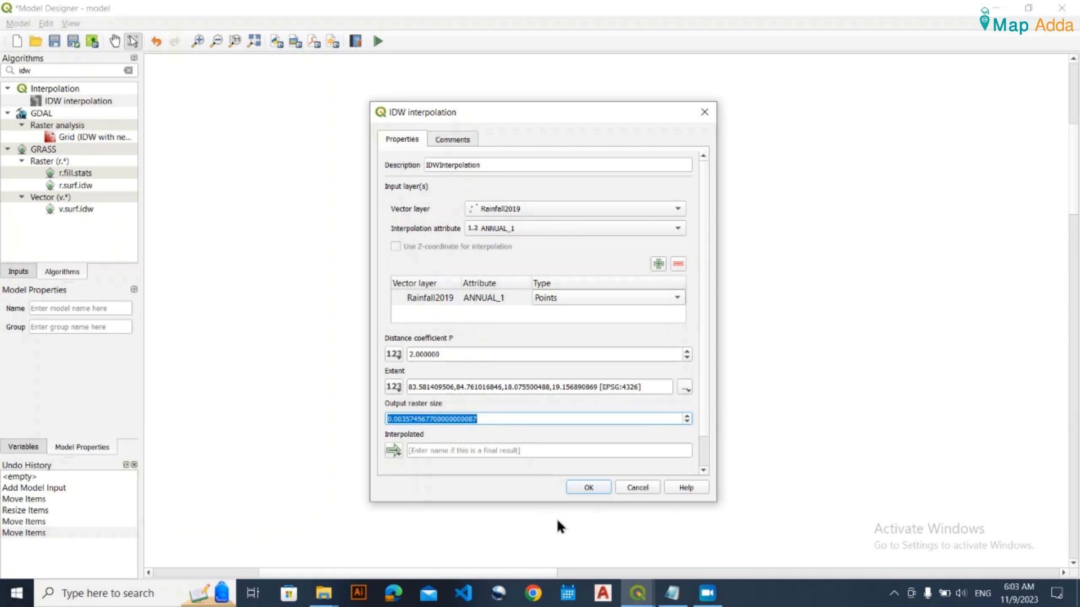
left_click(447, 420)
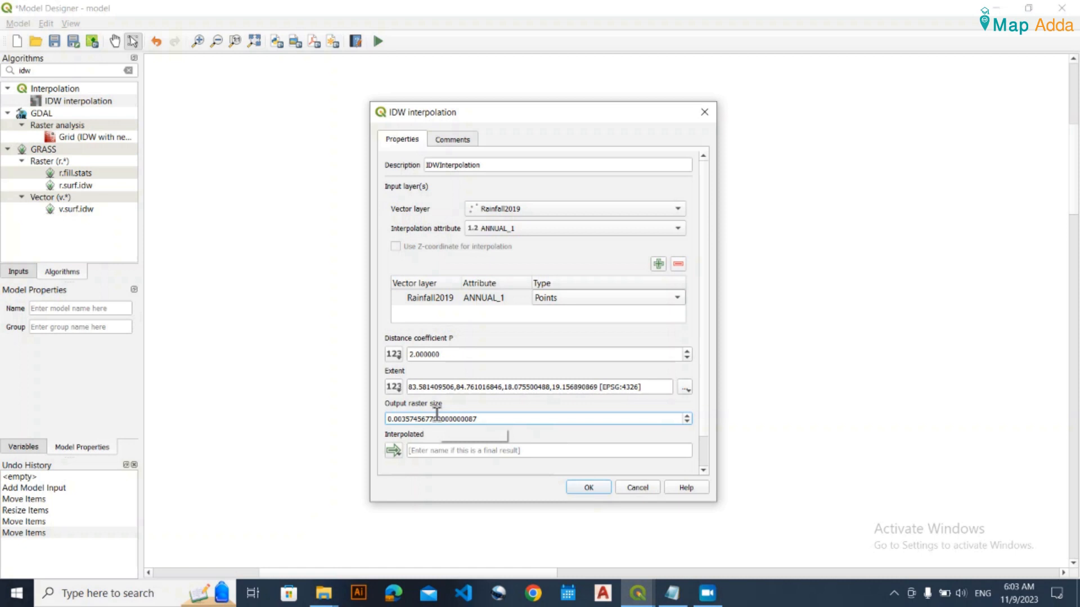
double_click(462, 419)
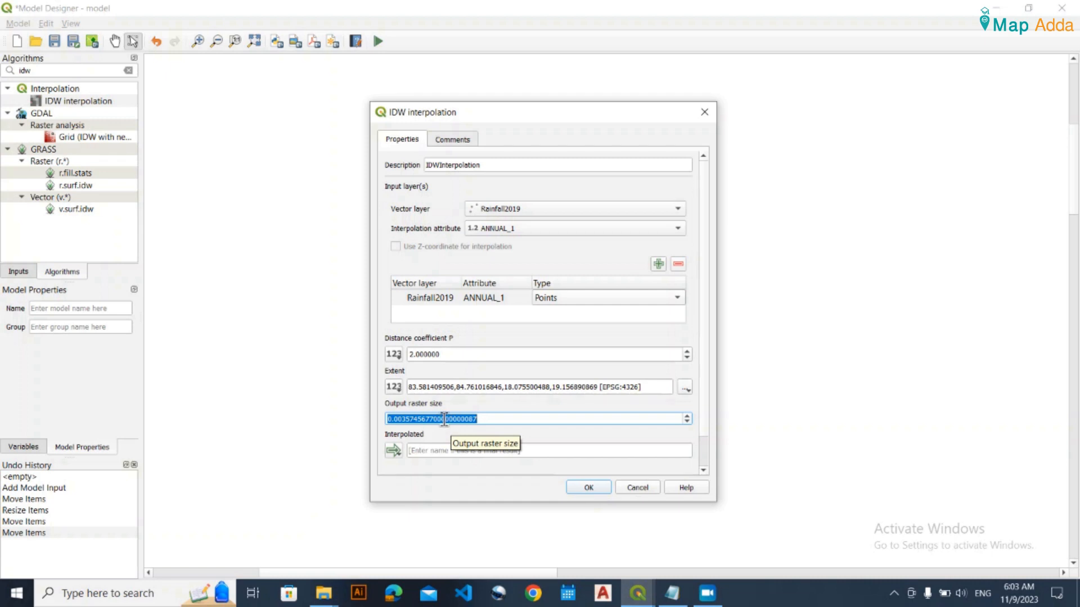
left_click(444, 419)
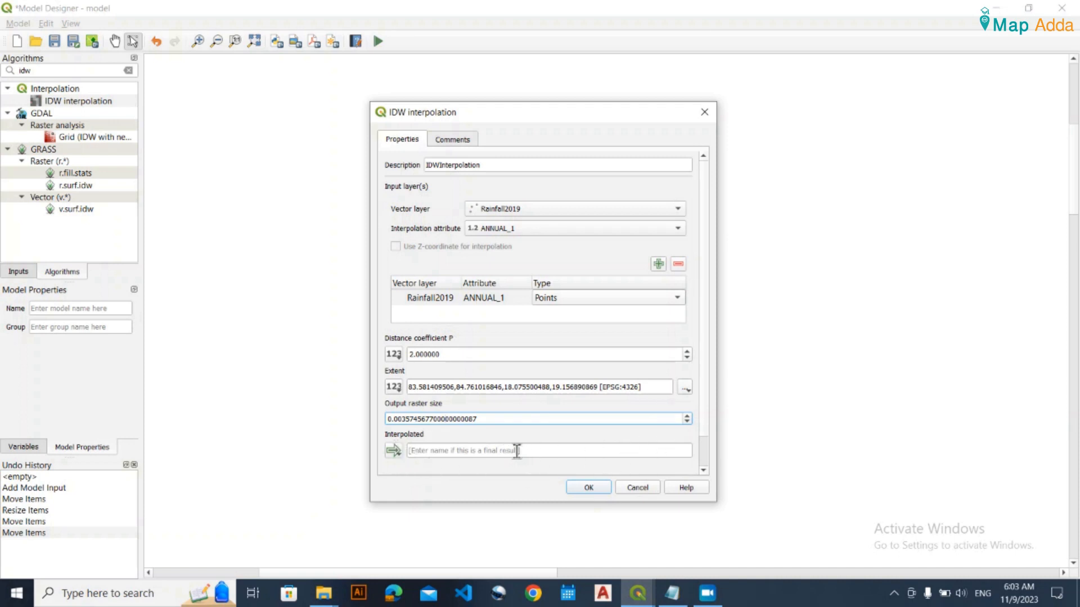
- Name the final output of the IDW interpolation Interpolated and check the algorithm's comments
left_click(498, 452)
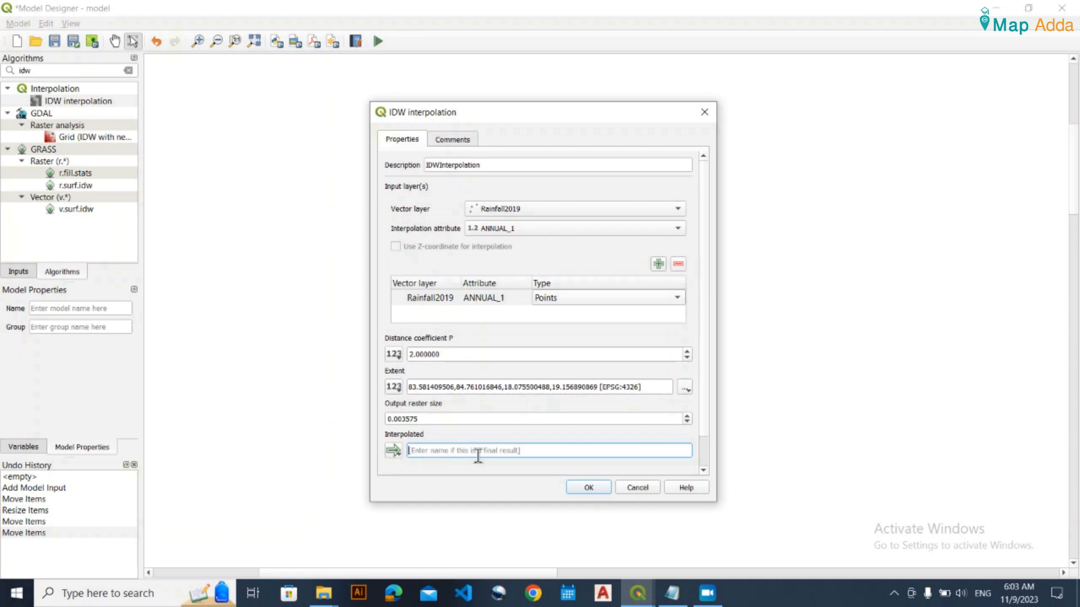
type("Interpolated")
left_click(451, 140)
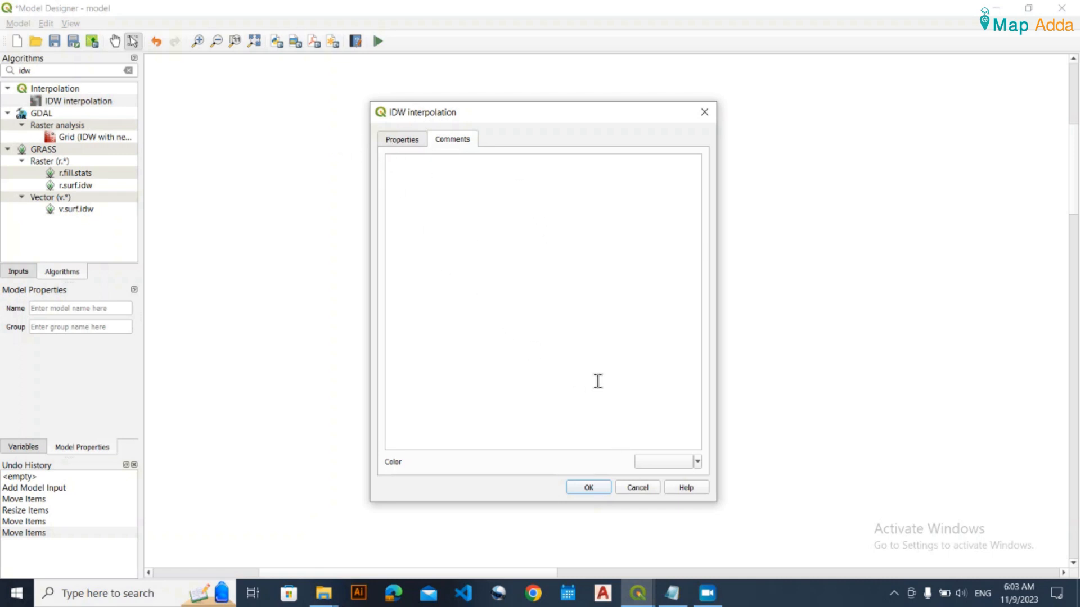
left_click(386, 137)
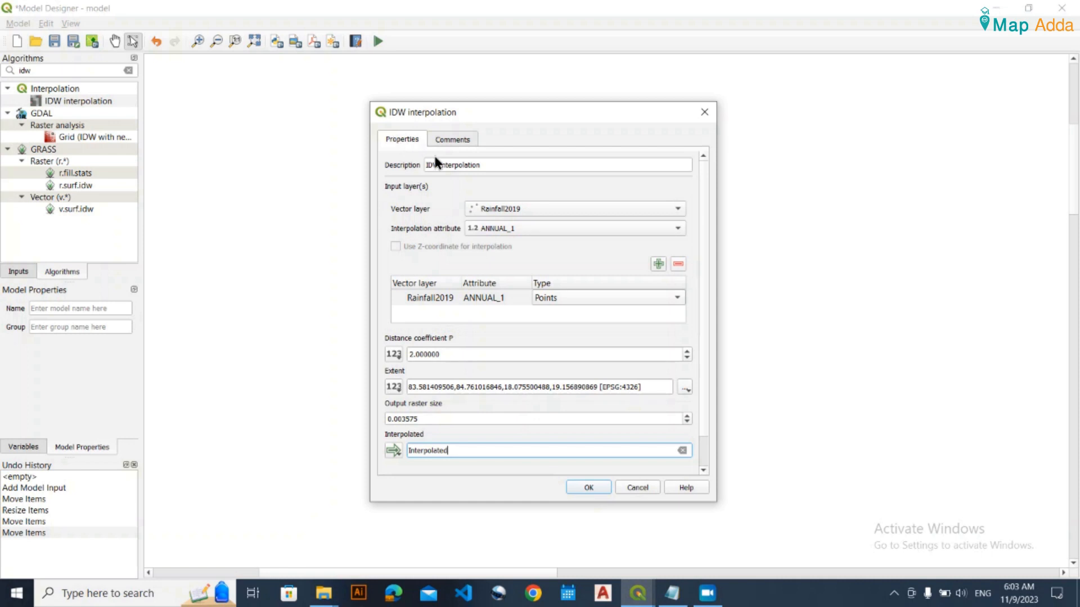
- Add the configured IDW interpolation to the model, placing its Interpolated output below it and InputLayer slightly closer above it
left_click(588, 488)
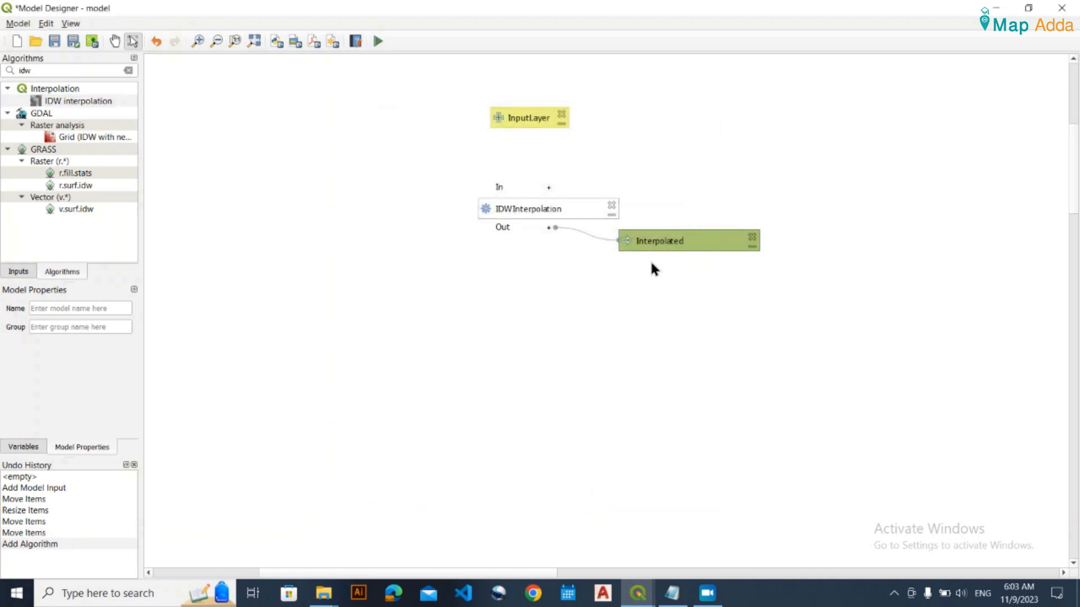
left_click_drag(646, 244, 611, 296)
left_click_drag(518, 115, 515, 136)
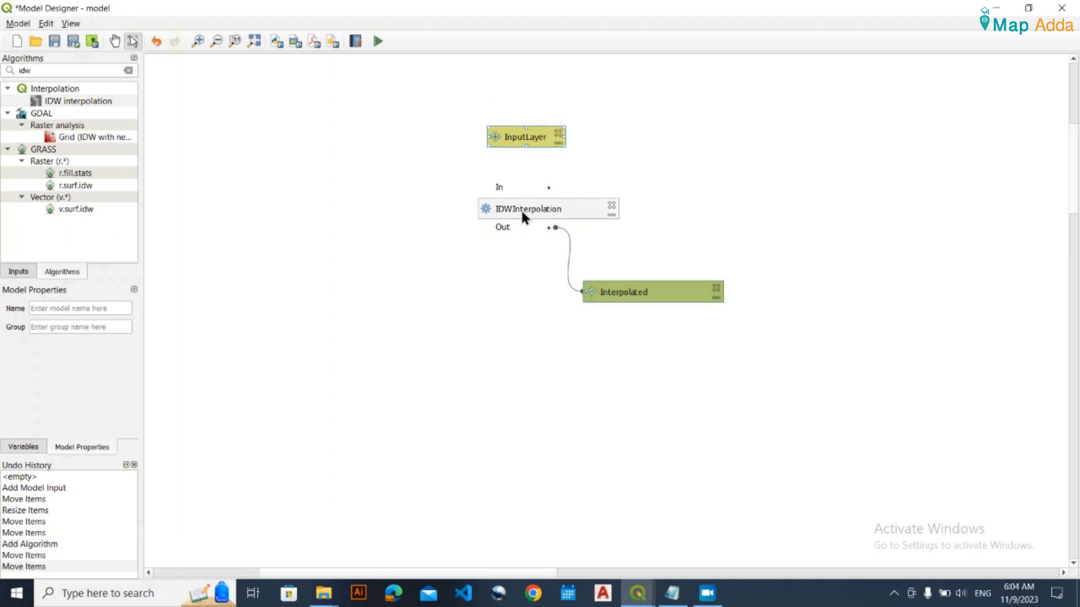
mouse_move(661, 298)
left_mouse_down()
mouse_move(651, 277)
mouse_move(657, 296)
left_mouse_up()
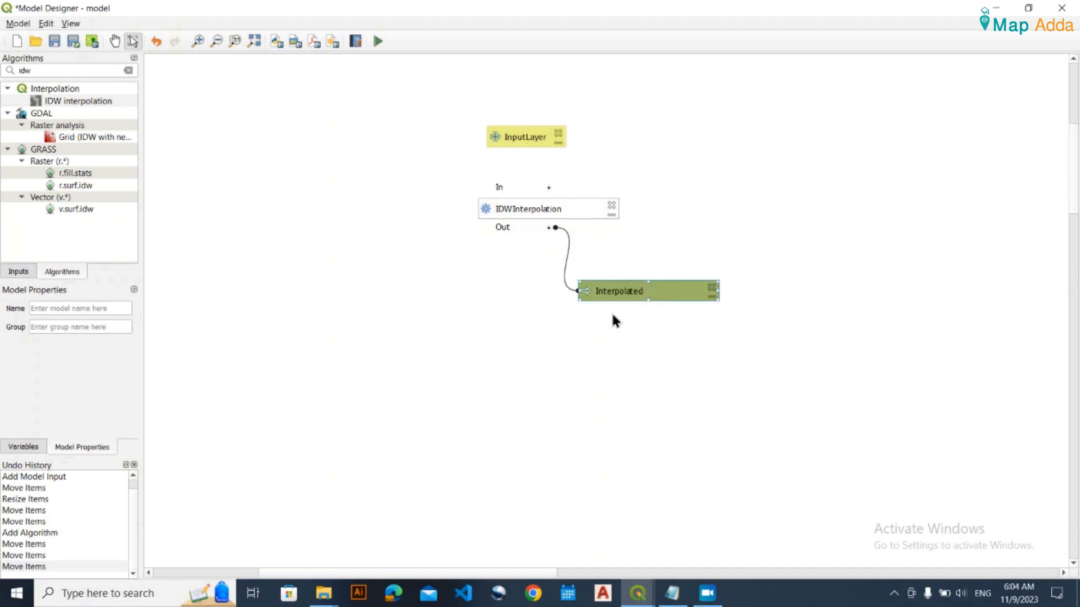
left_click(621, 328)
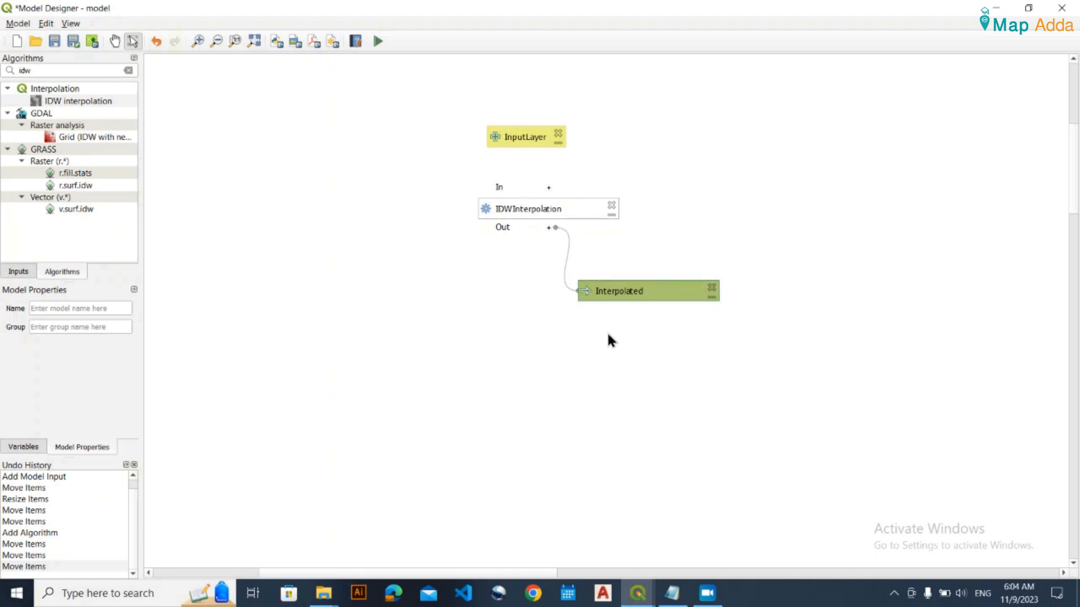
mouse_move(635, 592)
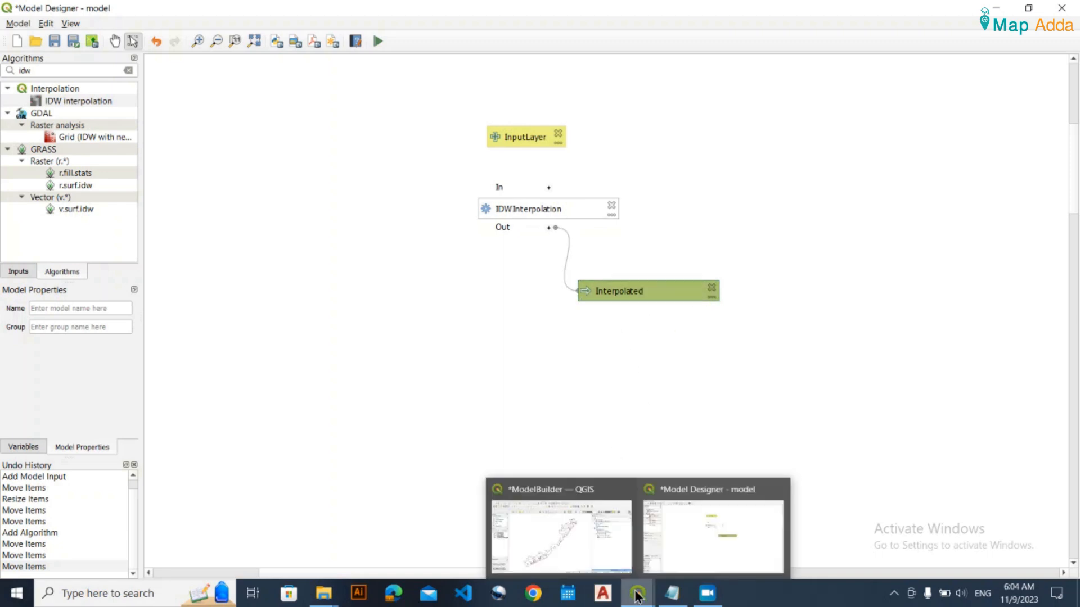
left_click(525, 532)
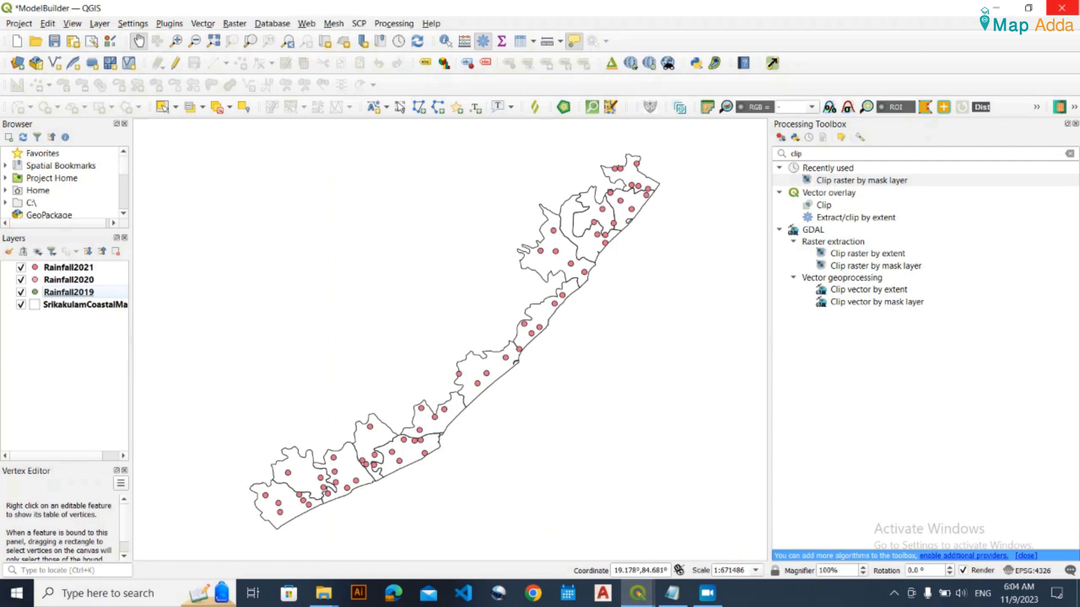
left_click(996, 8)
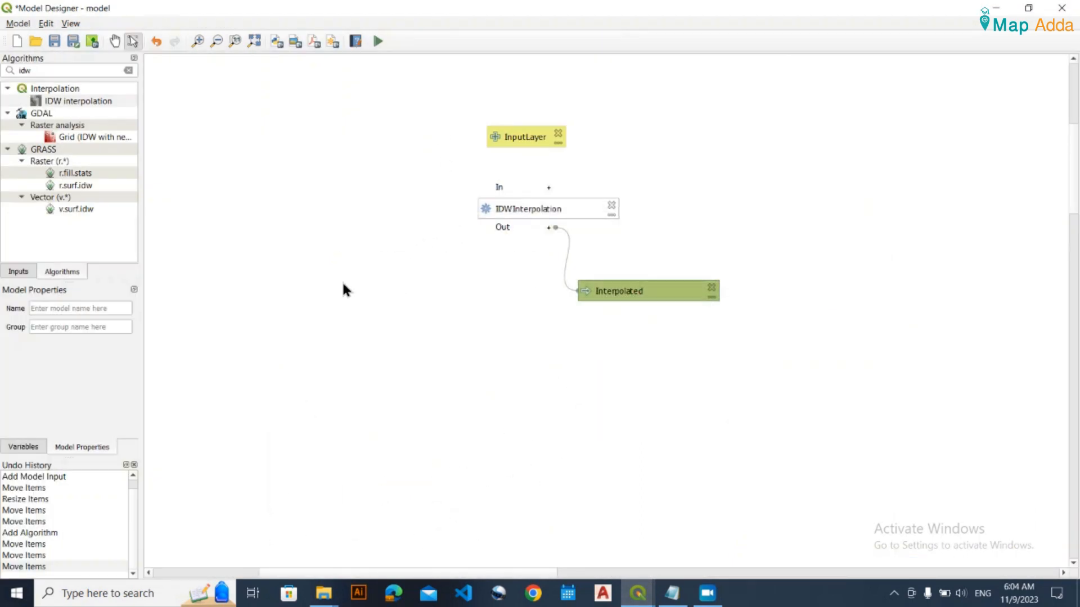
- Search the algorithms for clip and add Clip raster by mask layer to the model below the Interpolated output
left_click(72, 238)
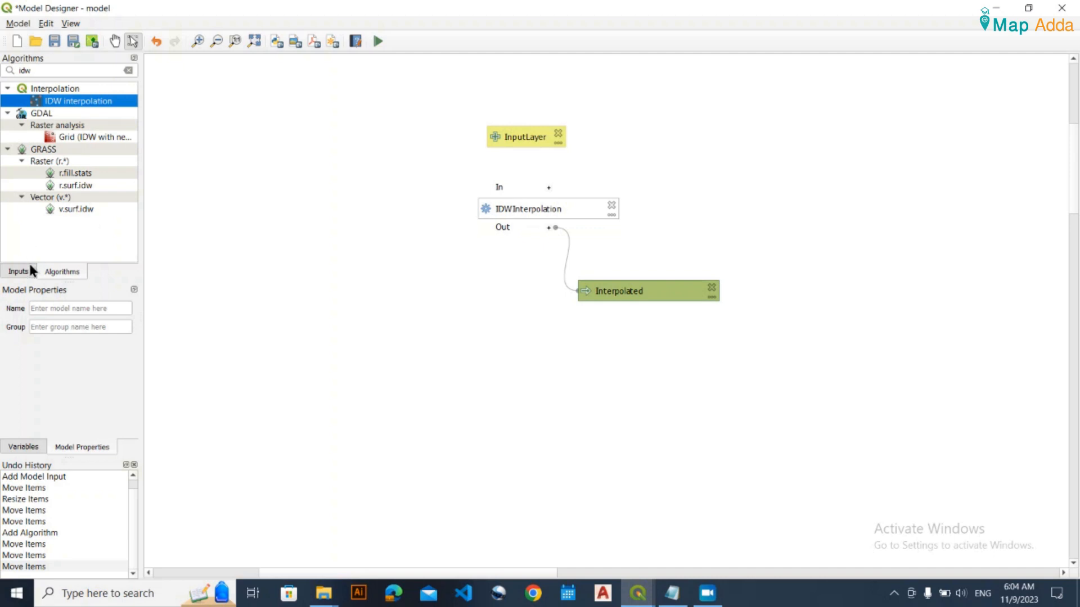
double_click(55, 69)
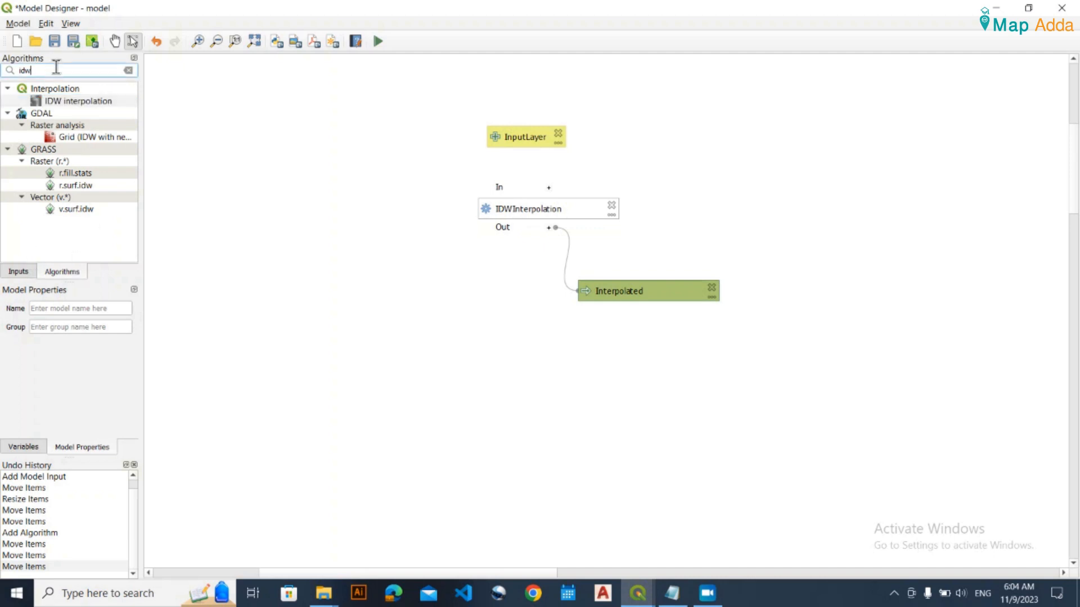
type("clip")
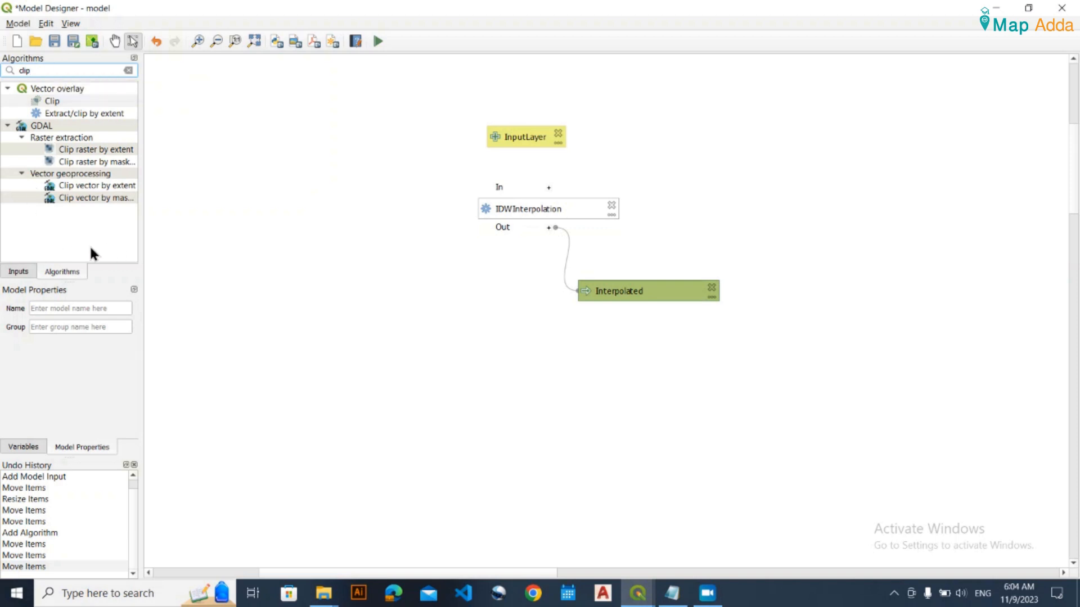
key("Down")
left_click(49, 130)
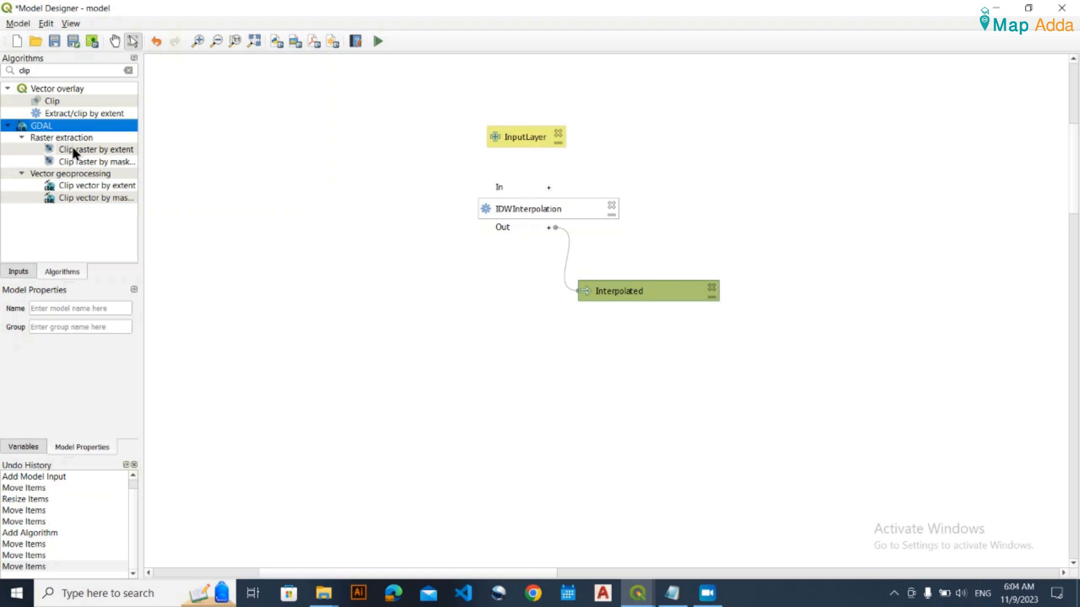
left_click(92, 163)
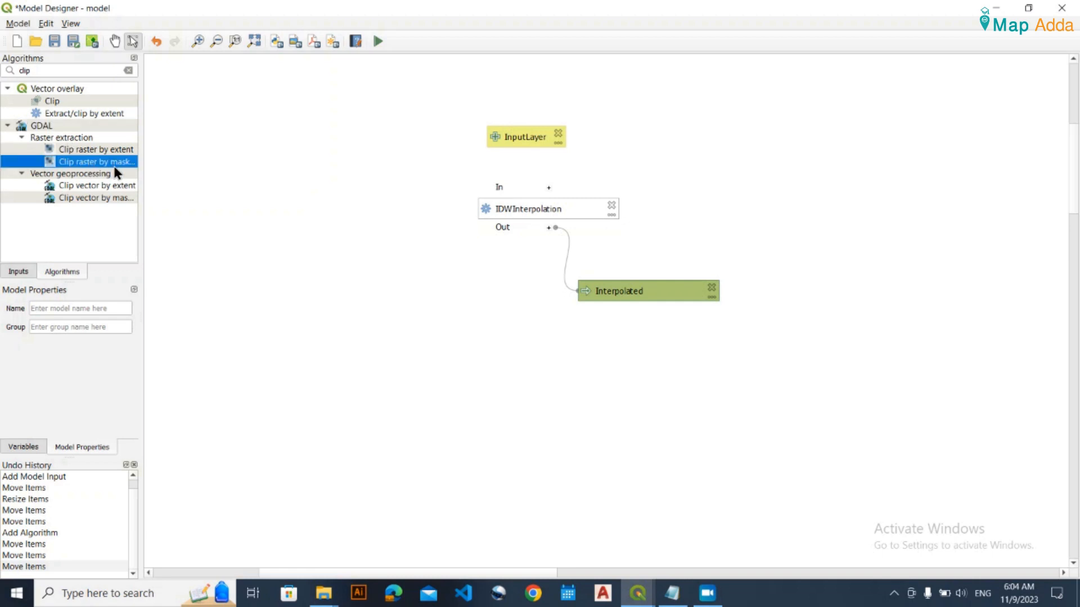
left_click_drag(101, 168, 635, 356)
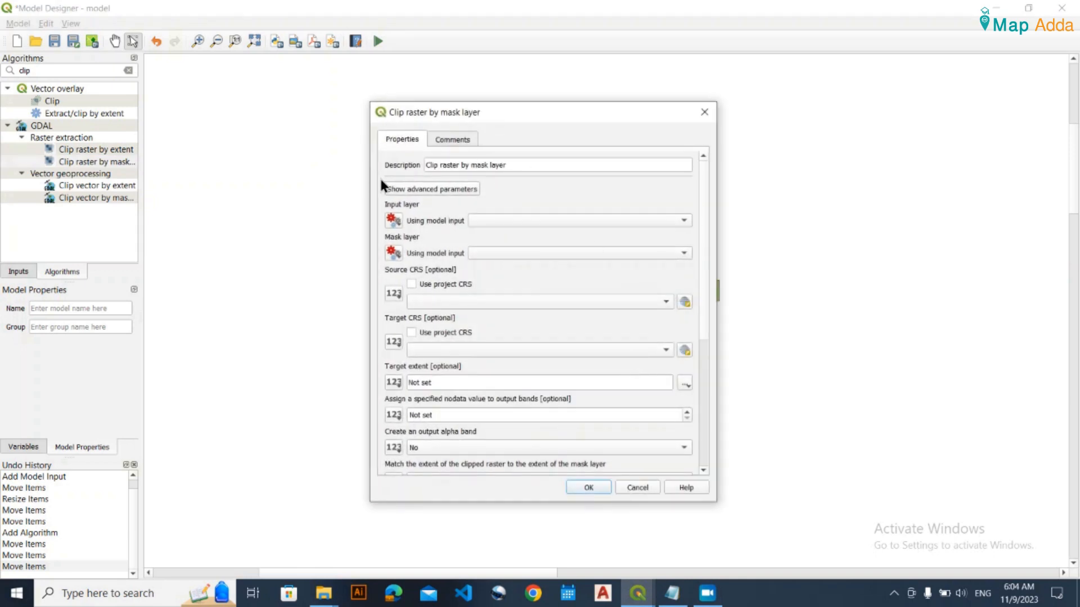
- Set the description of the Clip raster by mask layer algorithm to ClipRaster
left_click(544, 168)
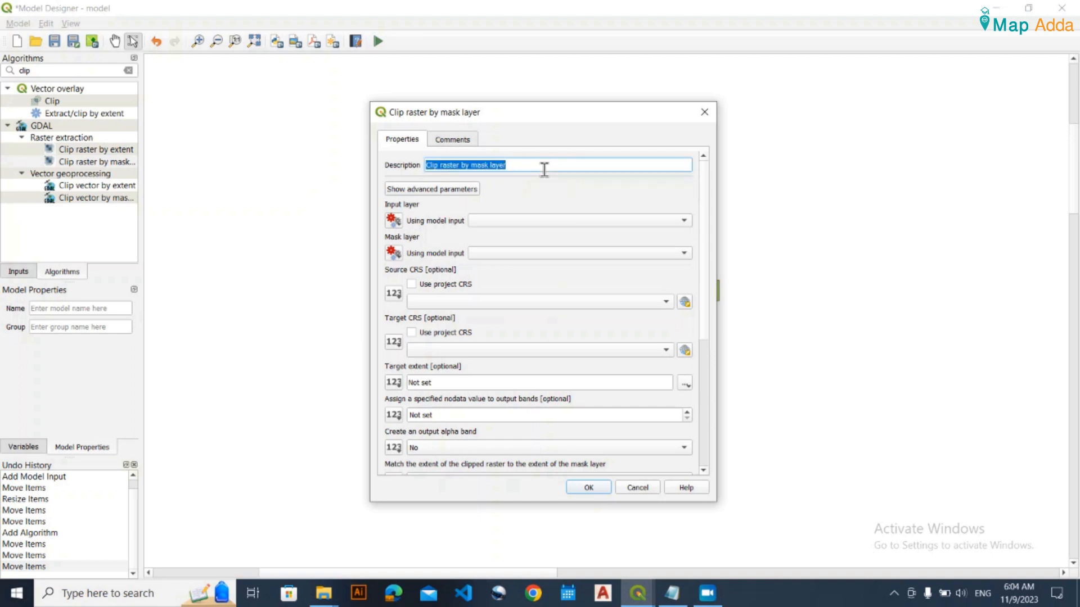
type("Clip")
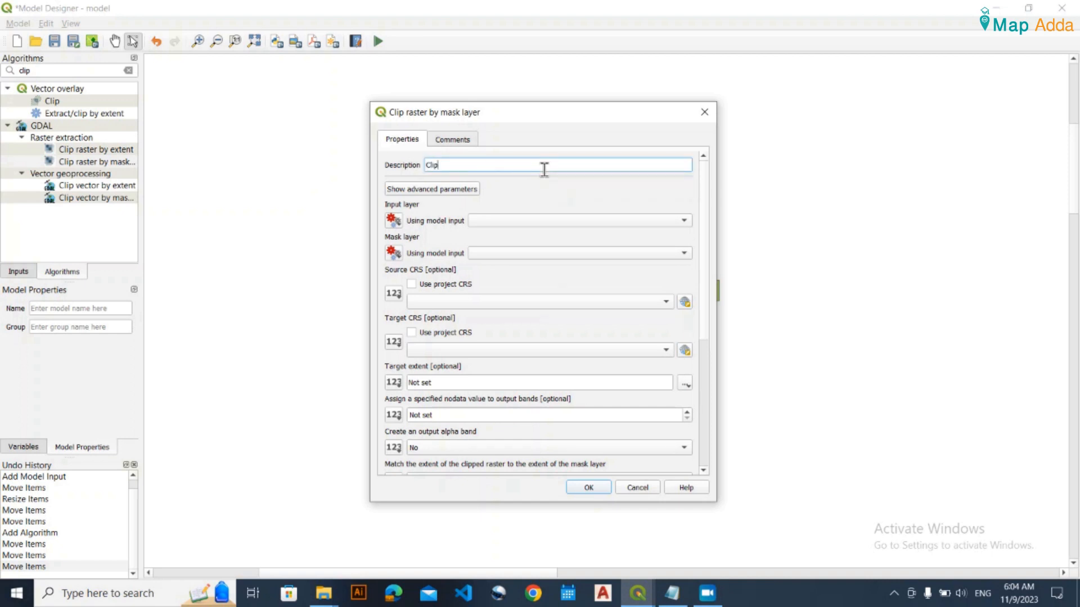
type("Raster")
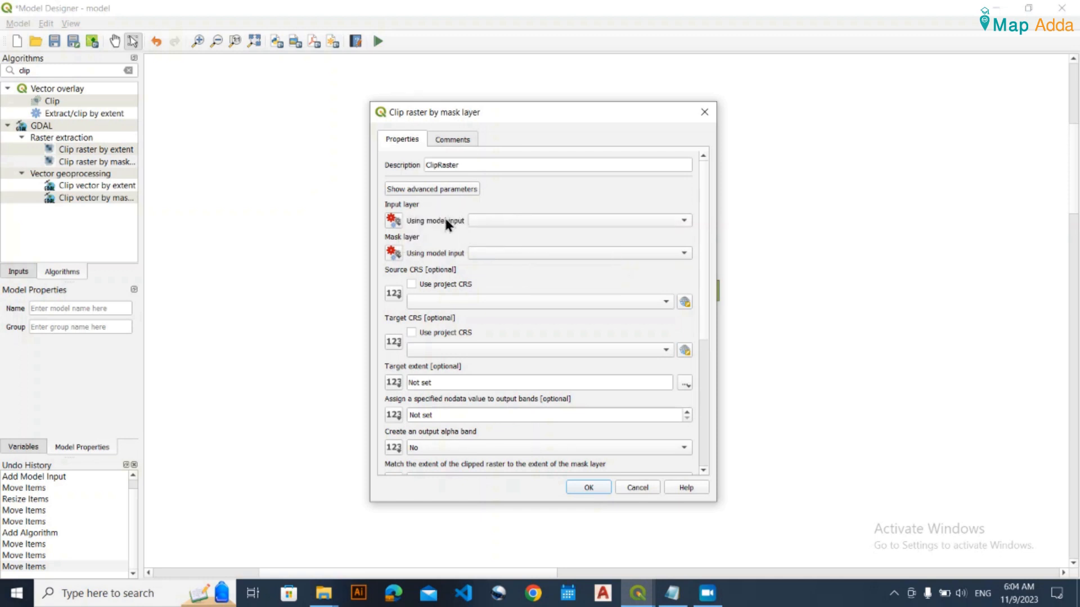
- Use the algorithm output "Interpolated" from IDWInterpolation as the input layer of the raster clip
left_click(395, 224)
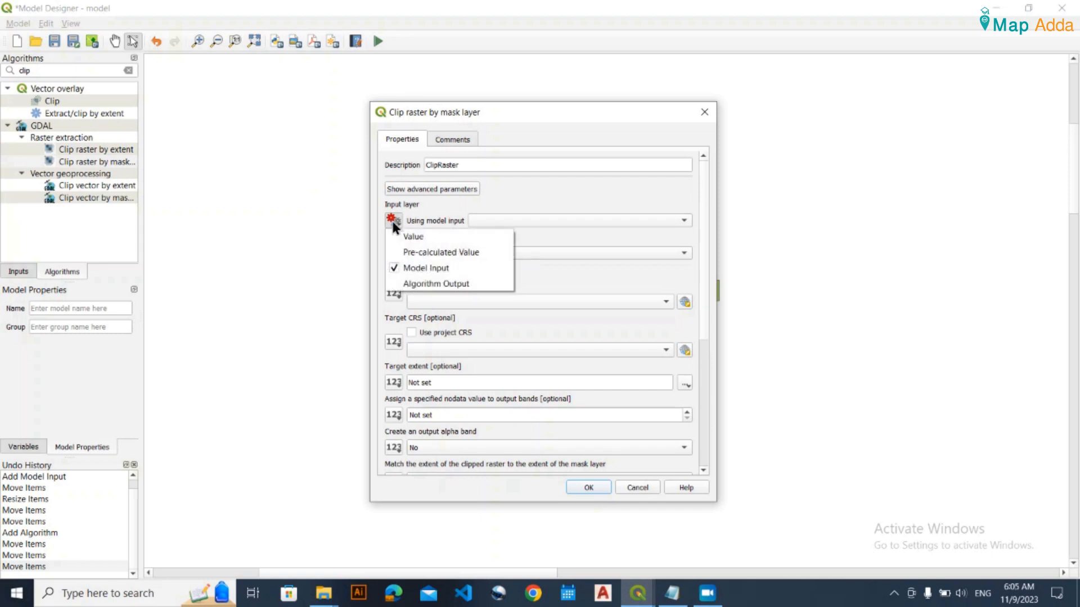
left_click(433, 285)
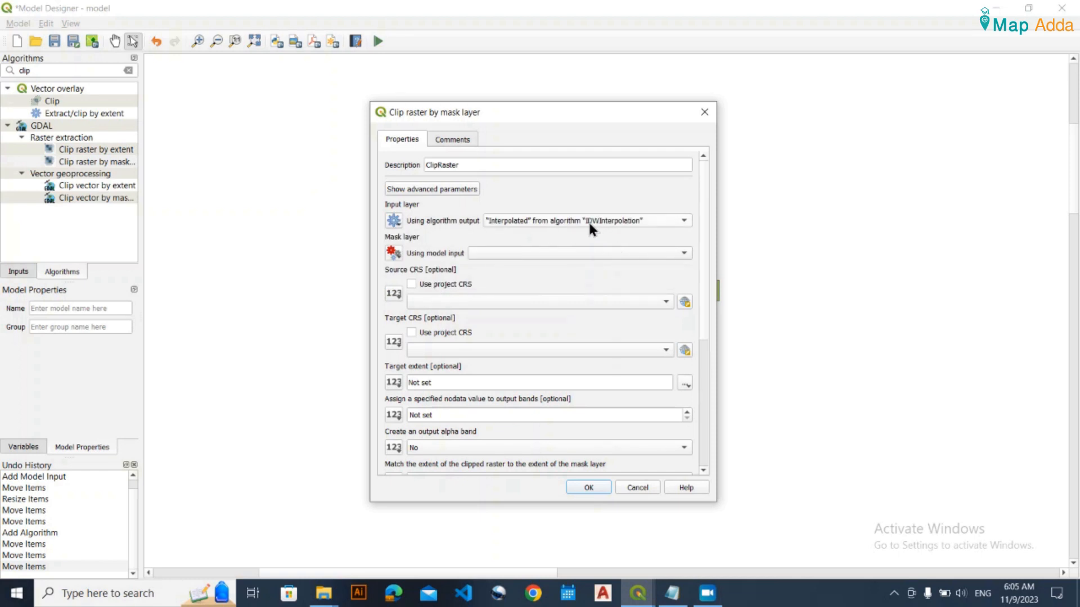
left_click_drag(630, 117, 332, 133)
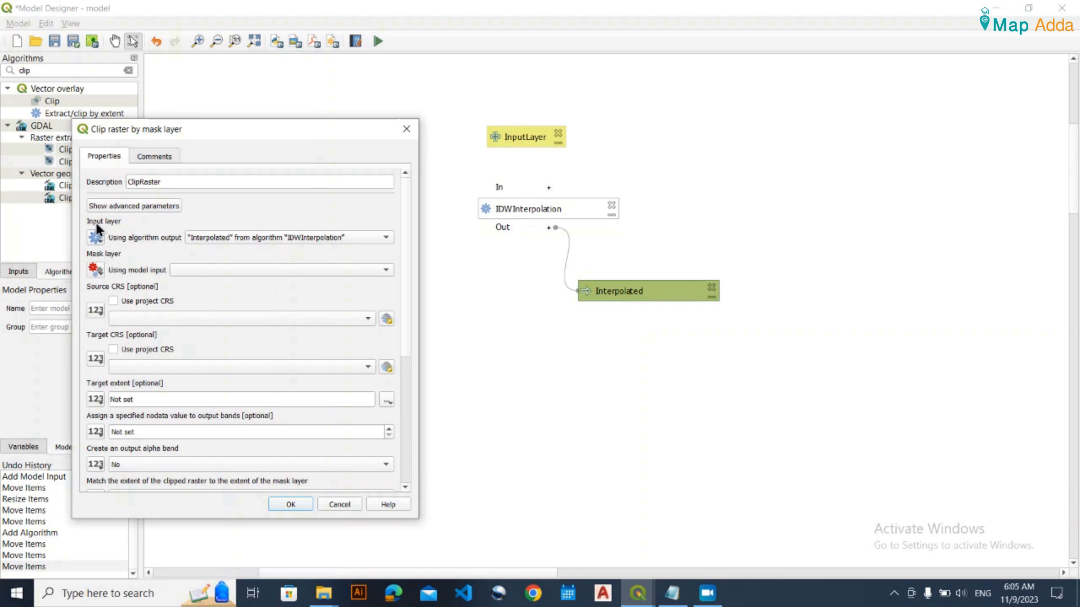
left_click_drag(261, 132, 643, 126)
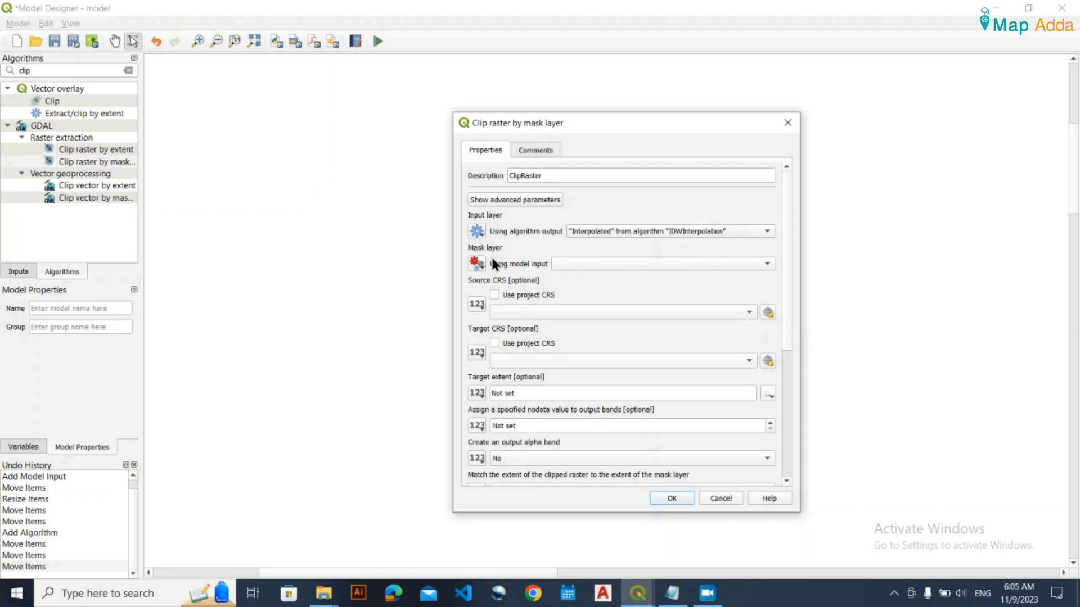
left_click_drag(679, 130, 281, 160)
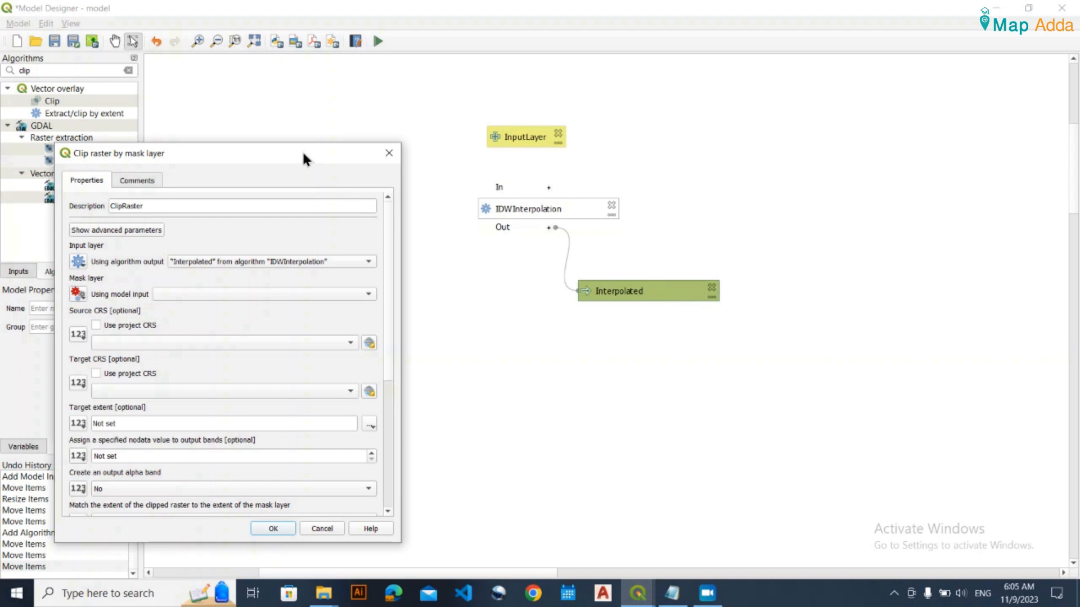
left_click_drag(315, 144, 434, 108)
left_click_drag(316, 111, 660, 114)
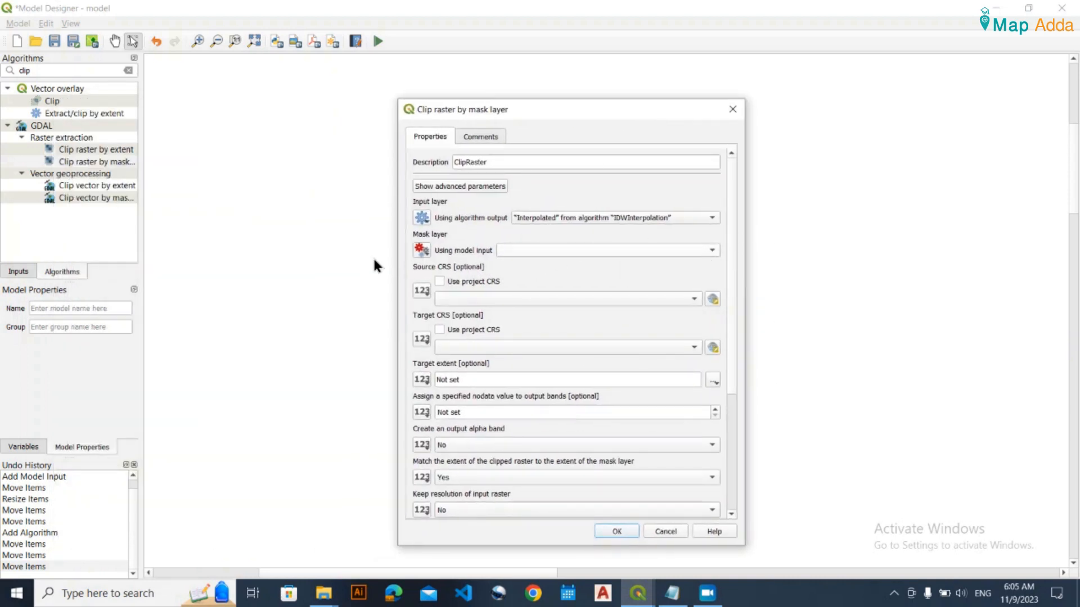
- Set the clip's mask layer to a fixed value, choosing the SrikakulamCoastalMandals layer
left_click(419, 252)
left_click(420, 252)
left_click(420, 252)
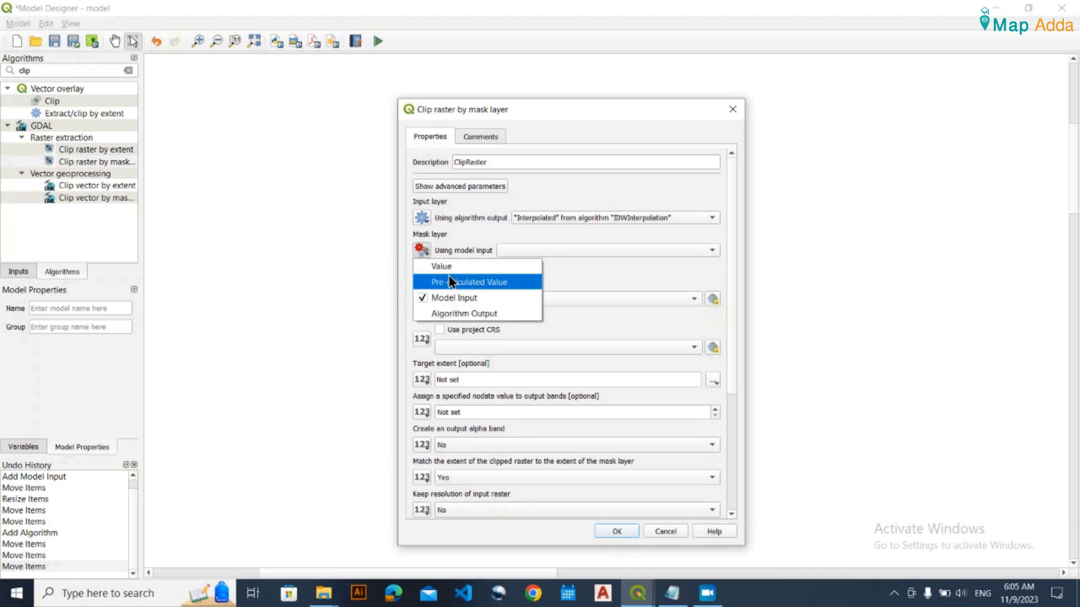
left_click(448, 268)
left_click(670, 250)
left_click(565, 264)
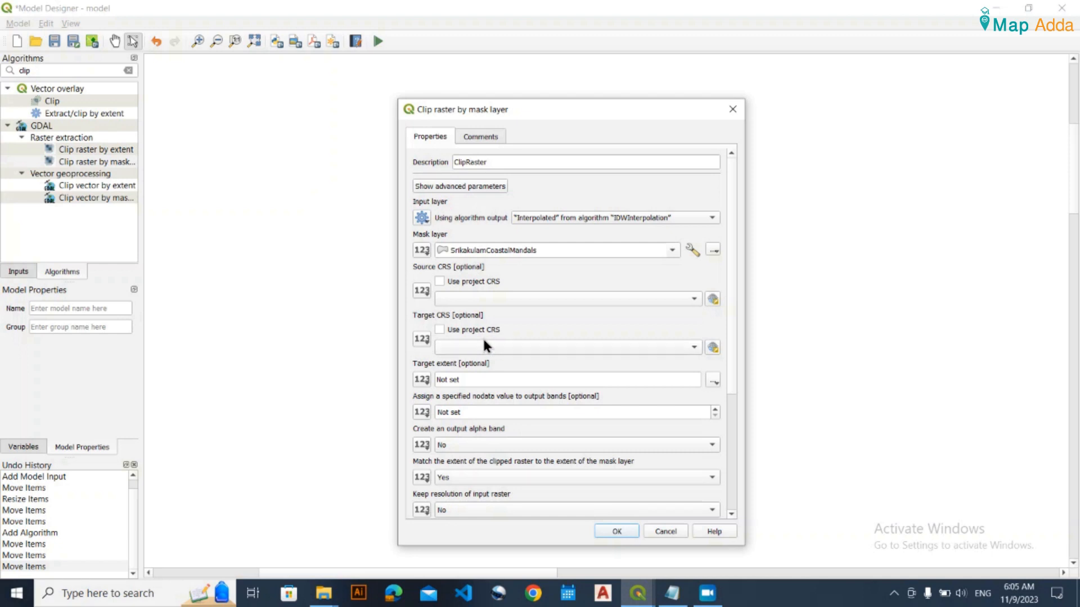
- Review the remaining clip parameters and calculate the target extent from the SrikakulamCoastalMandals layer
left_click_drag(583, 117, 554, 76)
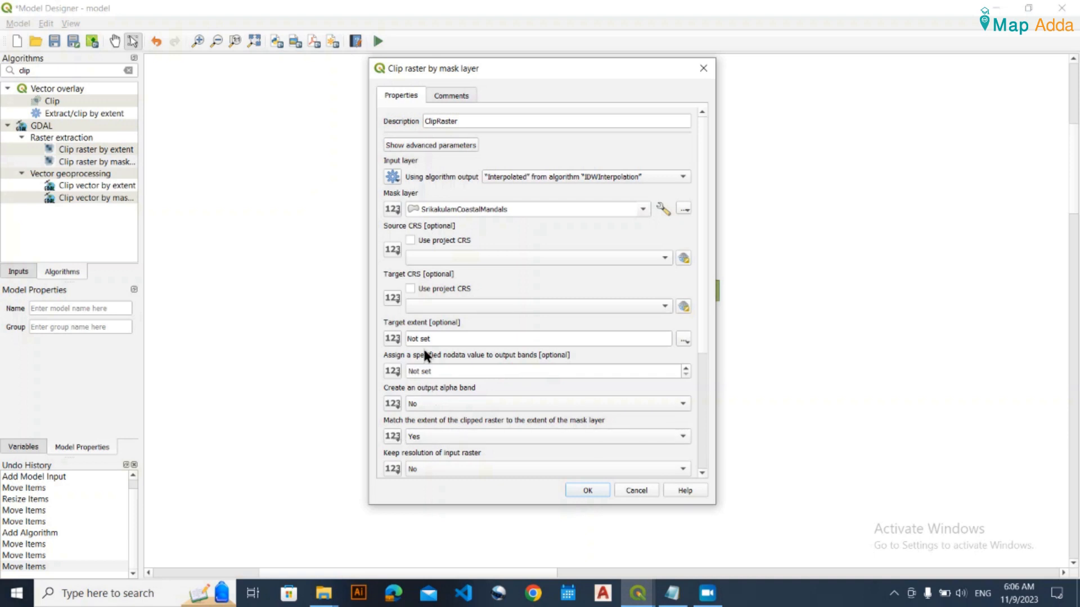
left_click_drag(703, 328, 708, 396)
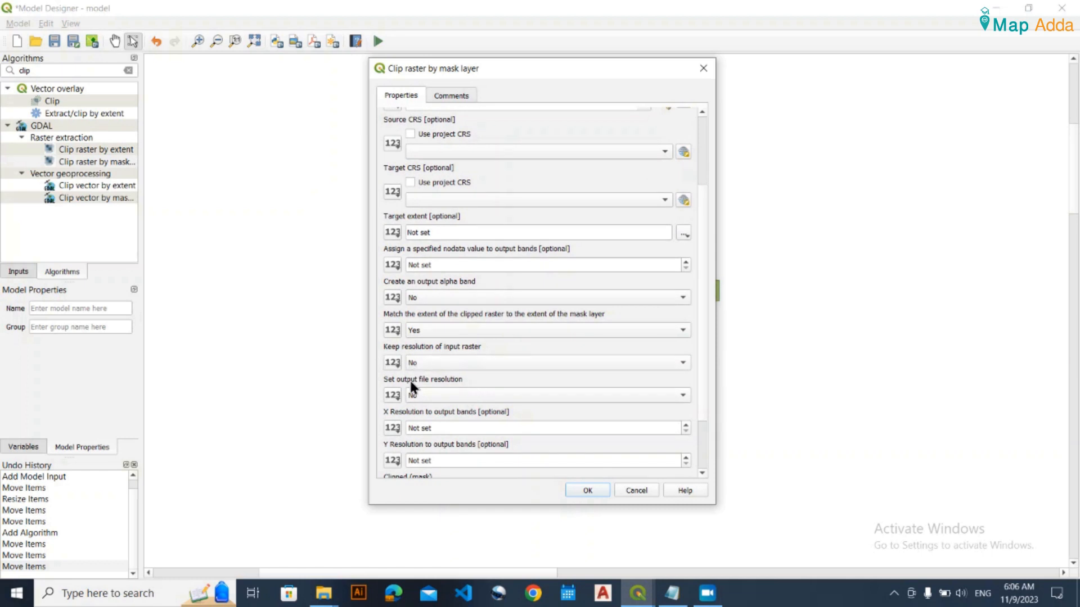
scroll(702, 362, "down", 2)
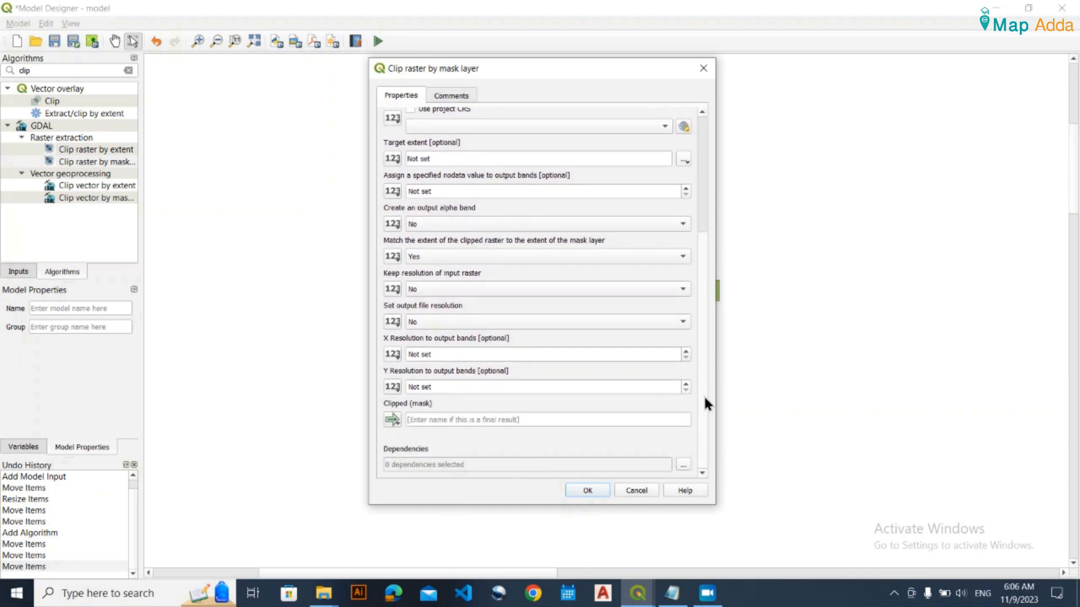
scroll(703, 394, "up", 5)
scroll(697, 299, "up", 1)
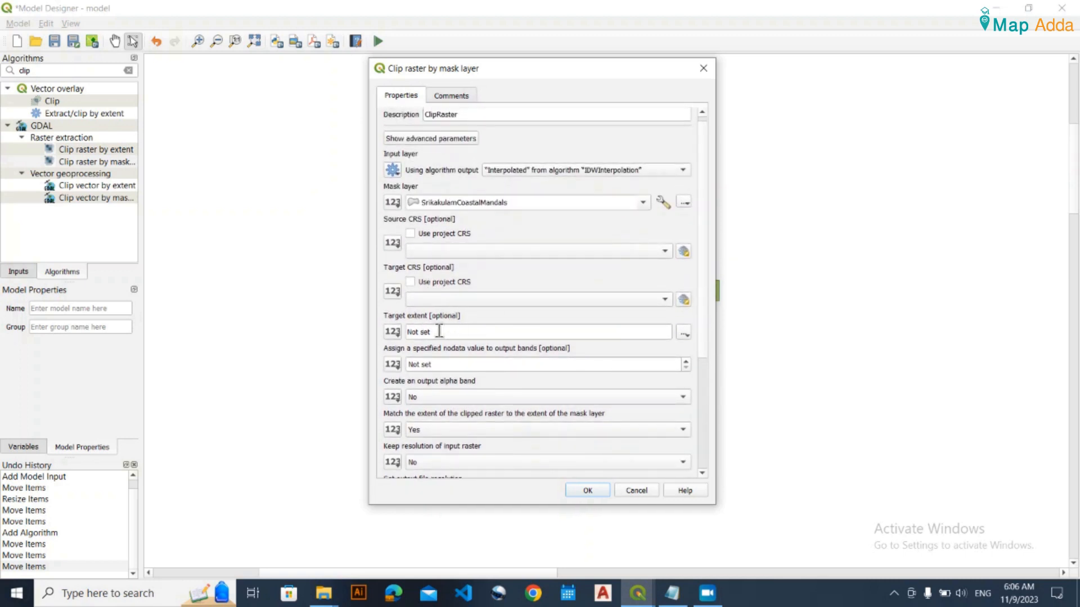
left_click(684, 332)
mouse_move(738, 354)
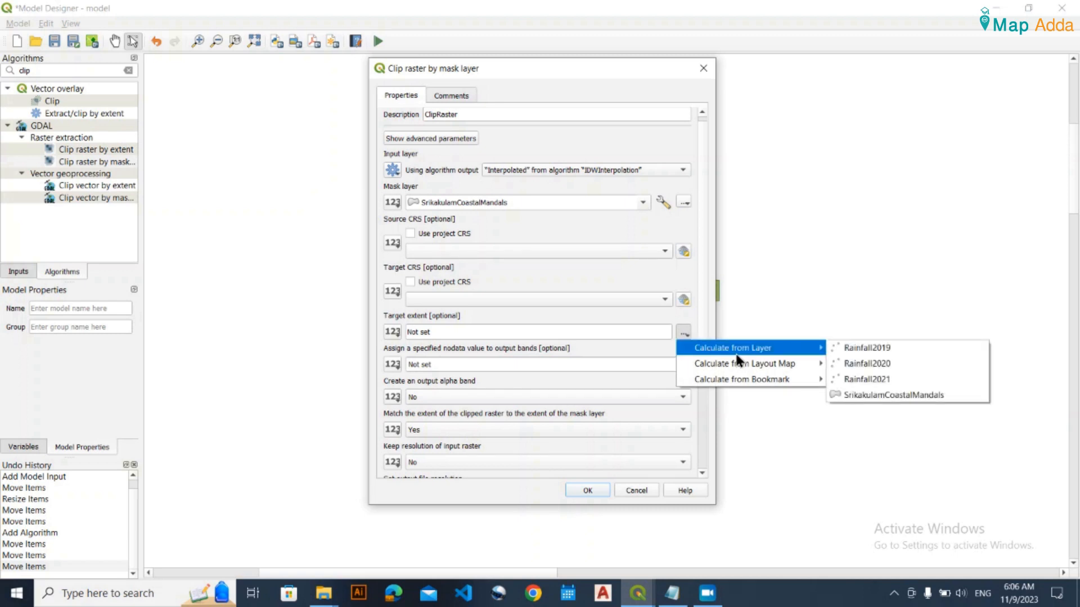
left_click(858, 395)
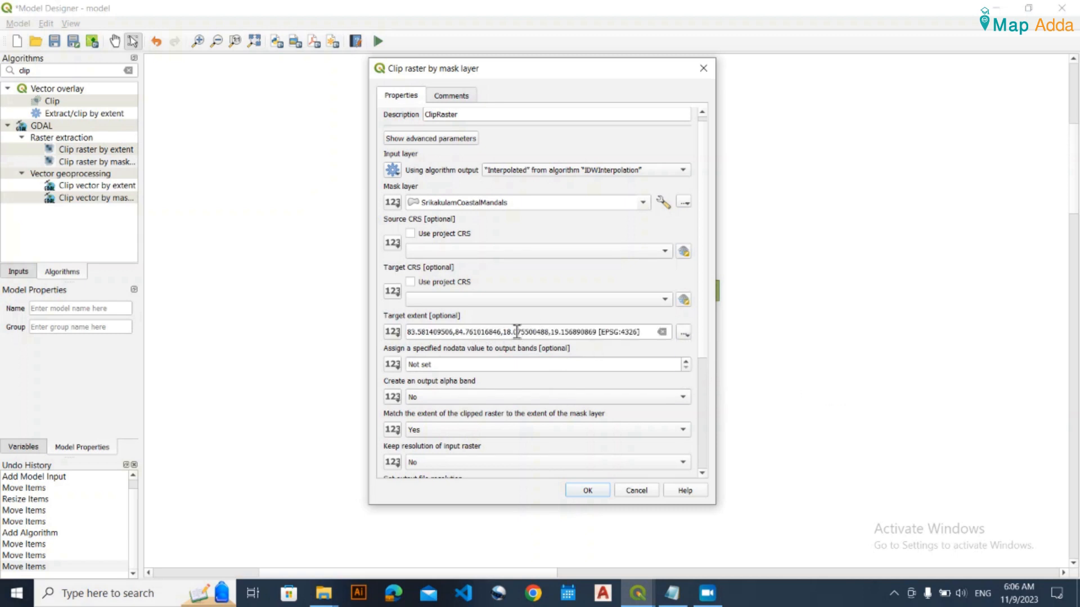
left_click(686, 333)
mouse_move(748, 349)
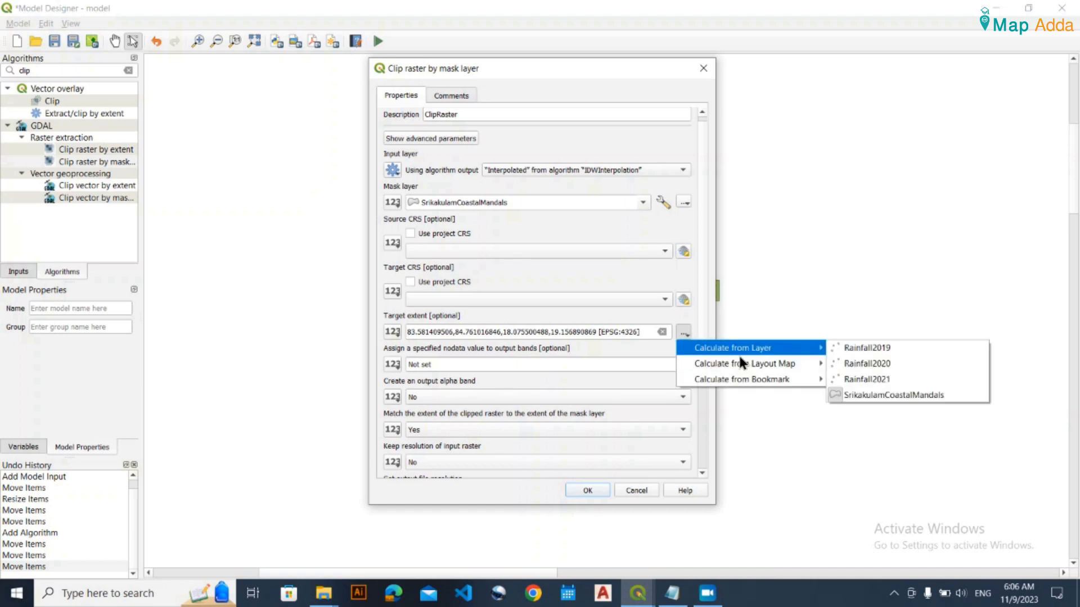
left_click(883, 395)
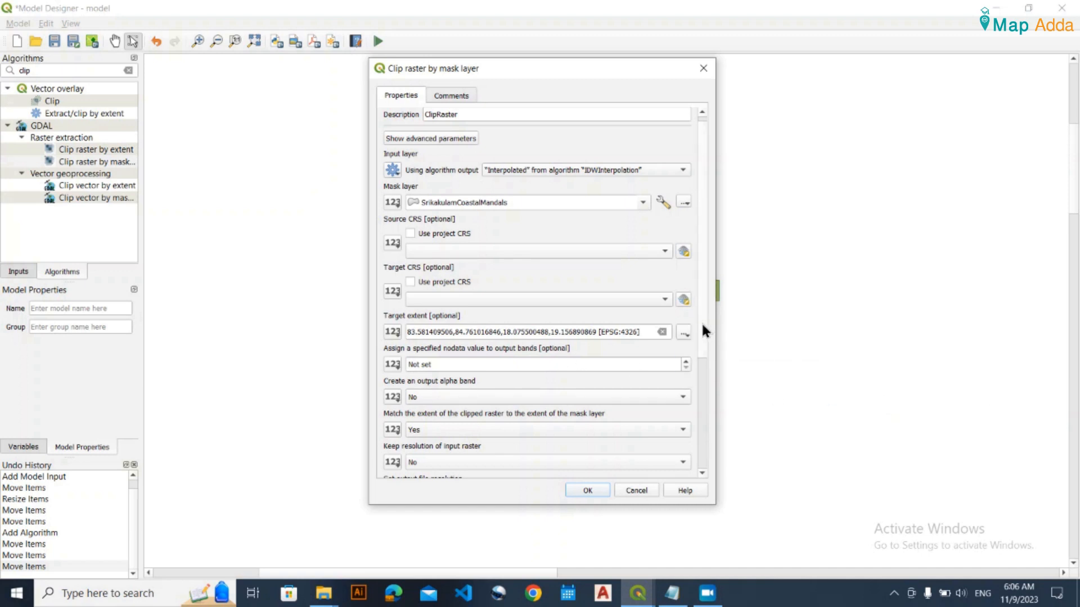
- Name the final clipped output of the mask clip ClippedFinal
scroll(699, 326, "down", 5)
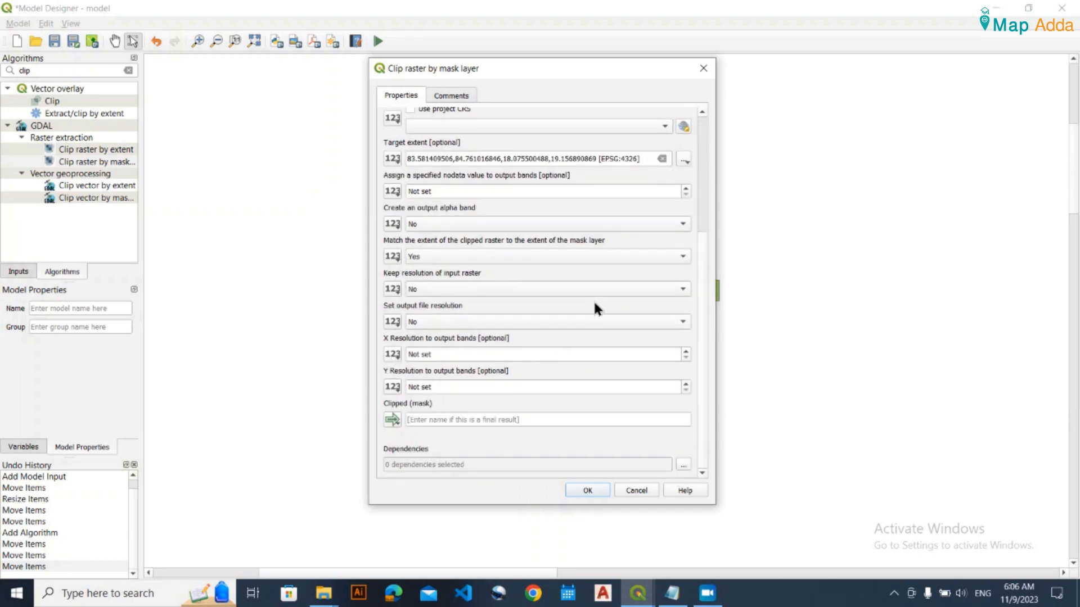
left_click(448, 420)
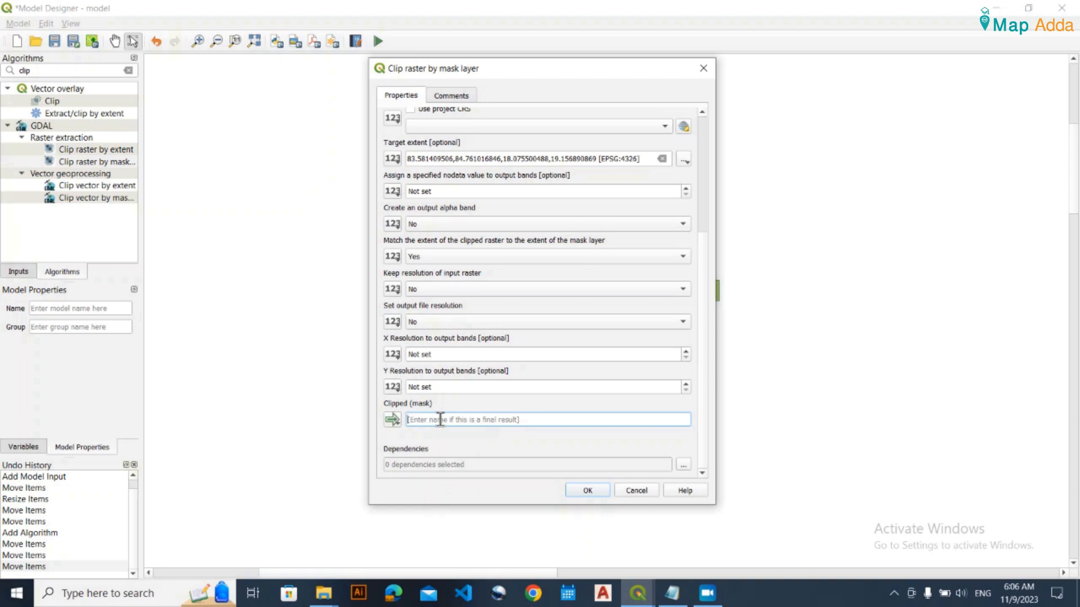
type("ClippedFinal")
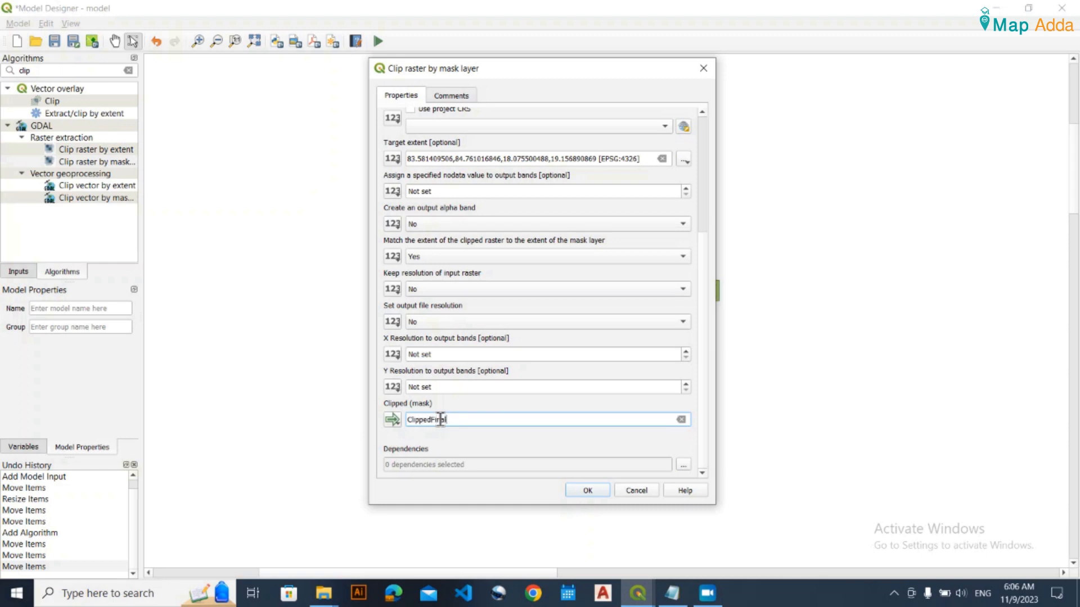
- Confirm the mask clip algorithm and place its ClippedFinal output box below ClipRaster in the model
left_click(587, 490)
left_click_drag(729, 396, 713, 453)
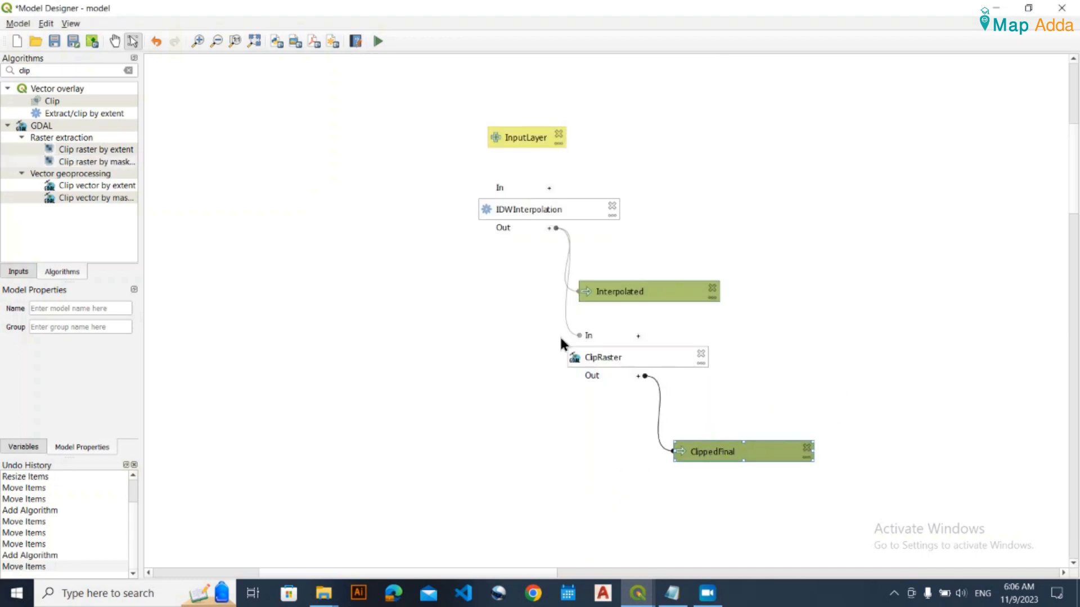
left_click(362, 245)
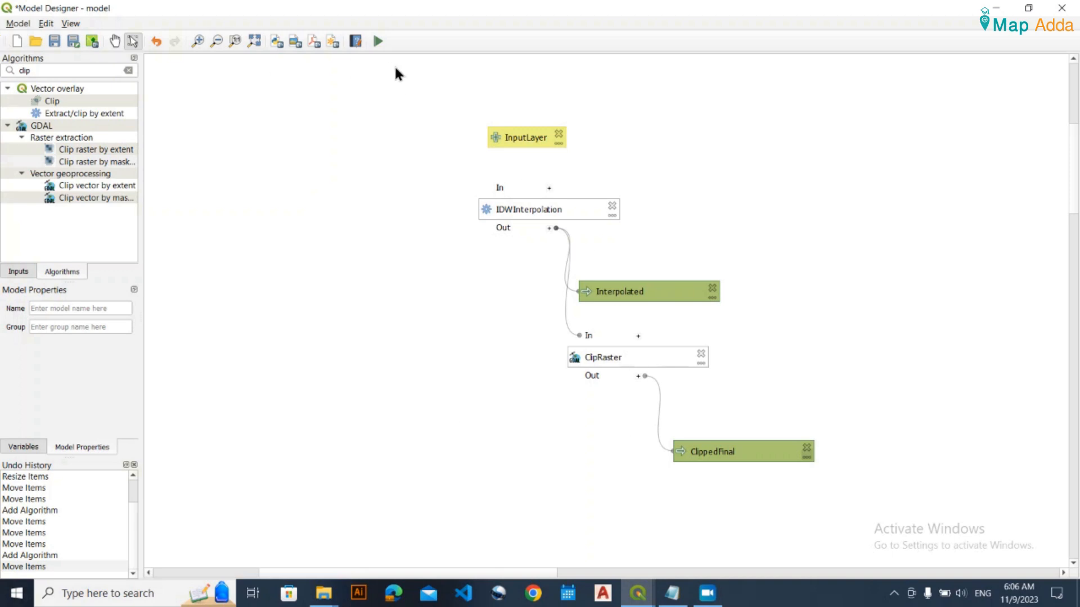
- Save the model as ModelSampleIdw in the Rainfall data folder
left_click(54, 41)
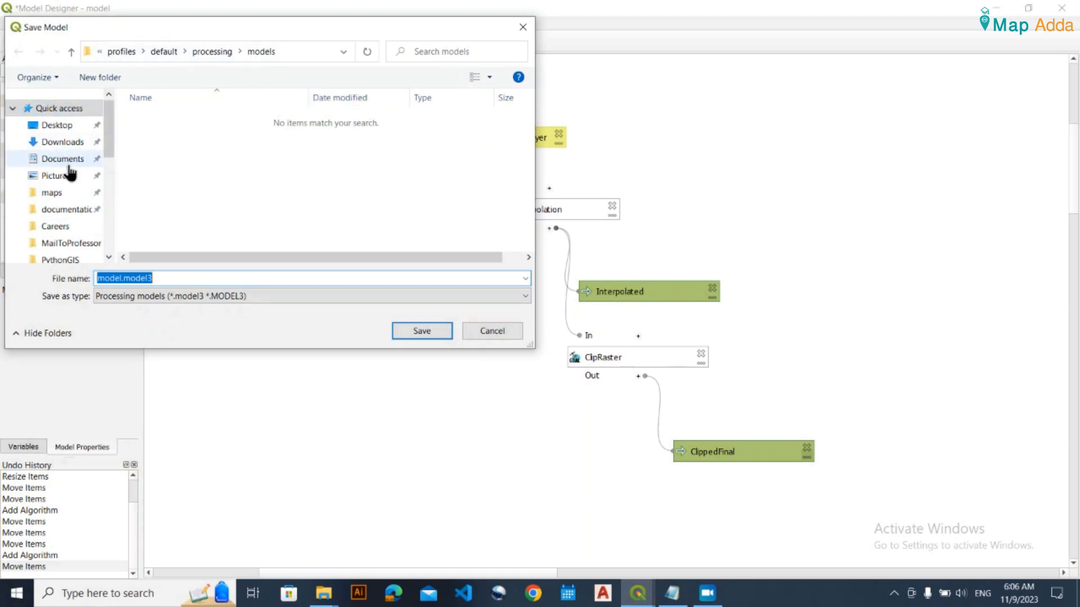
scroll(67, 169, "down", 2)
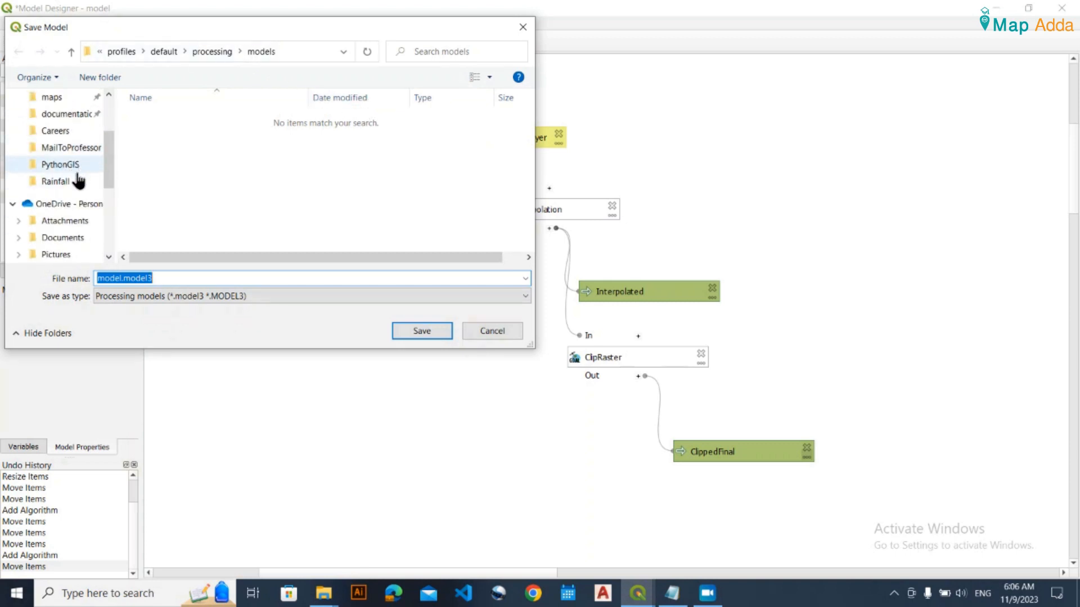
left_click(77, 179)
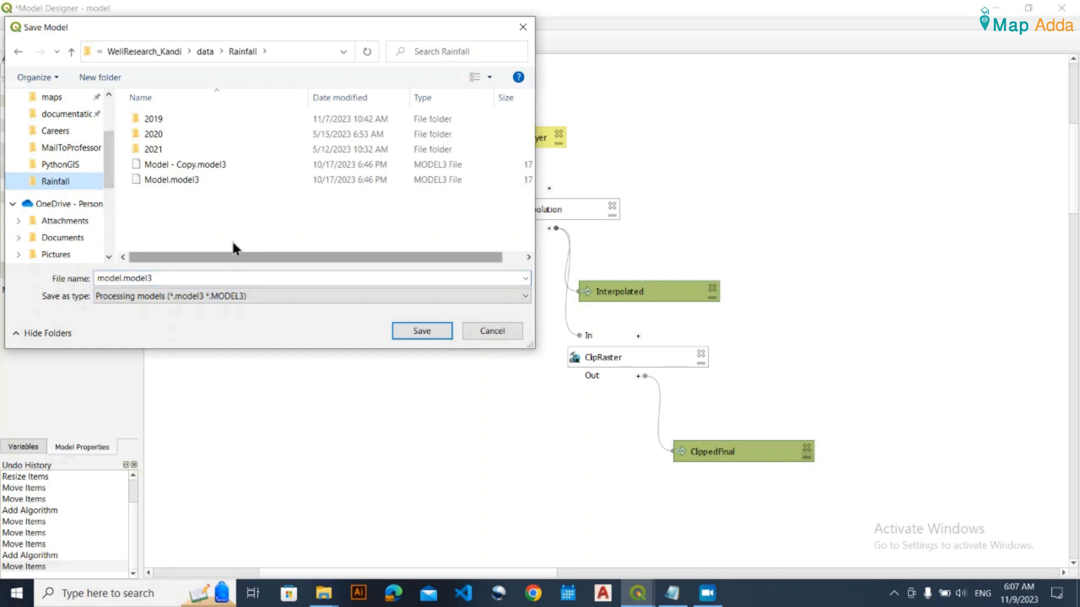
left_click(134, 277)
double_click(181, 280)
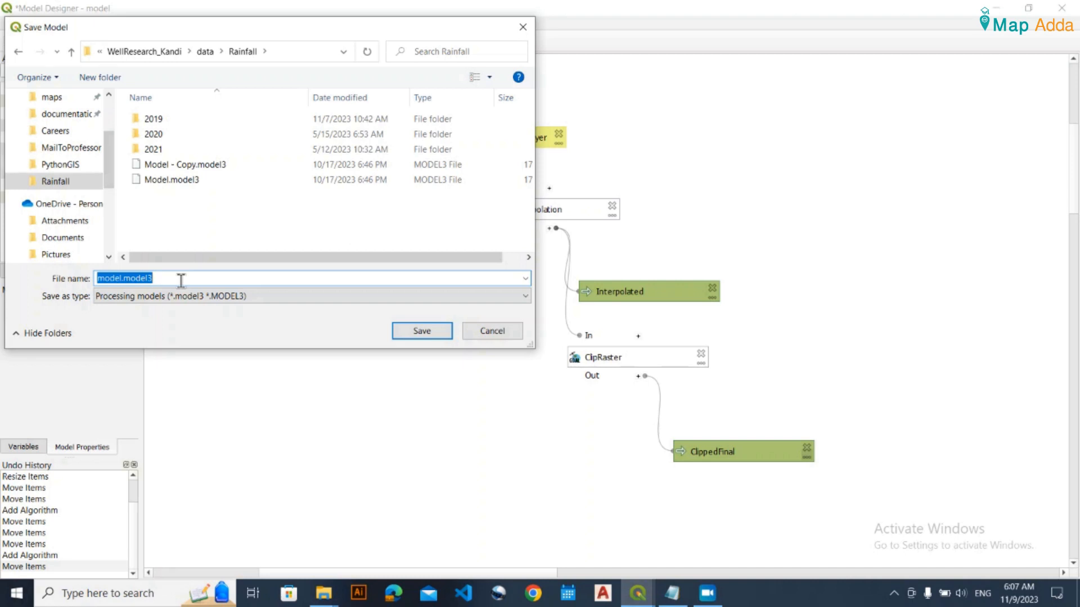
type("ModelSampleldw")
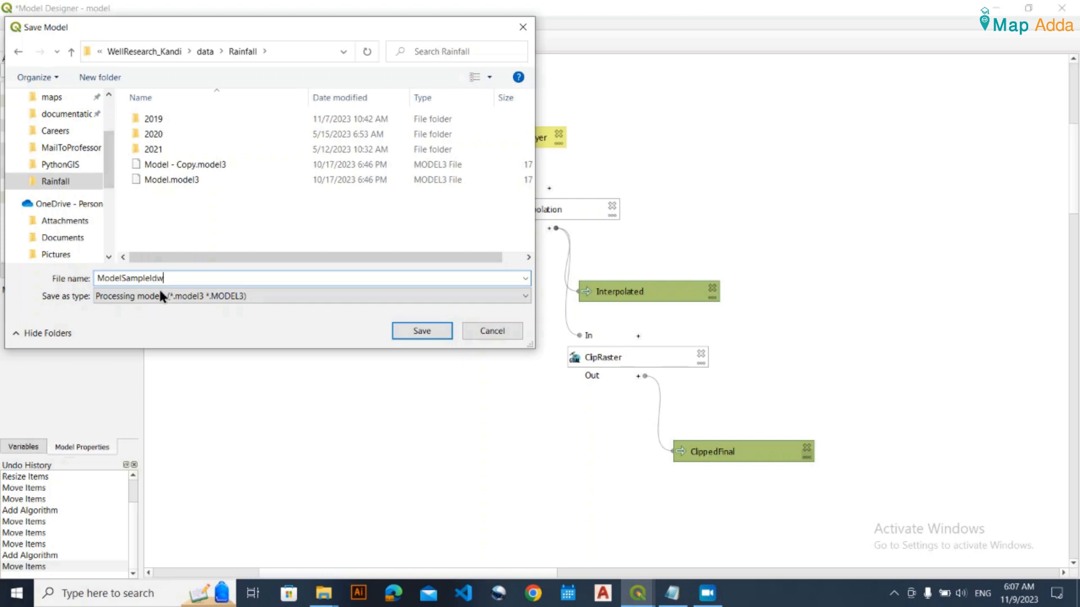
left_click(421, 331)
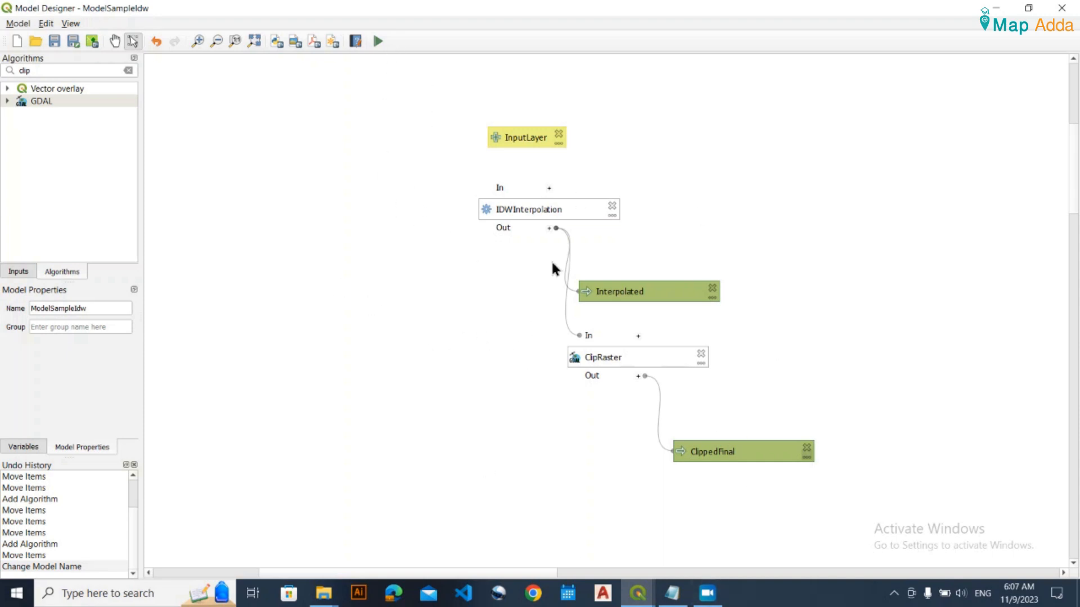
- Start a run of the model and check which layers are available for InputLayer
left_click(378, 42)
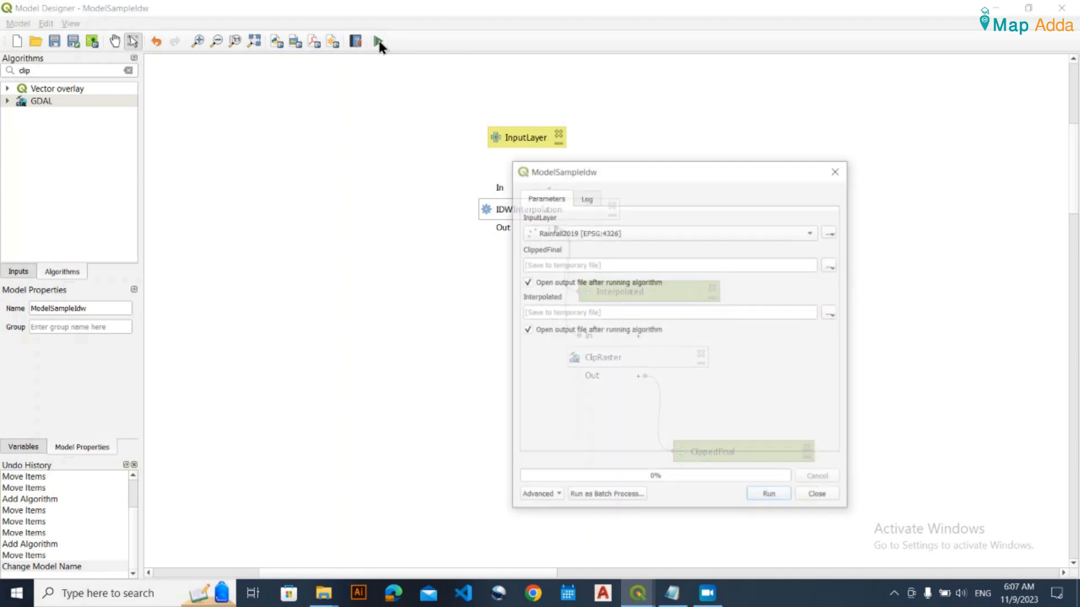
left_click_drag(703, 166, 579, 107)
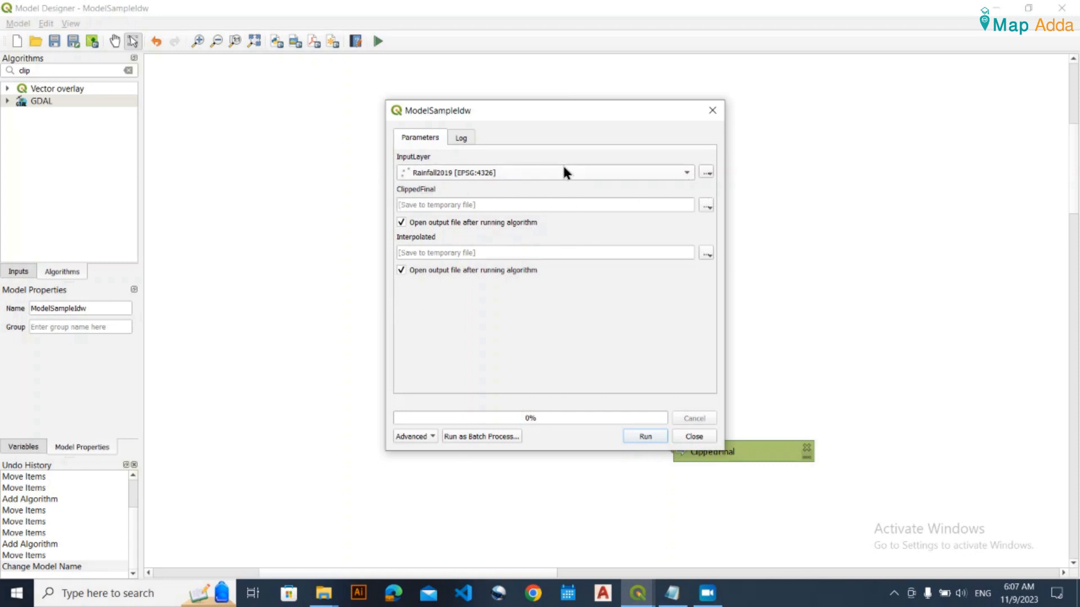
left_click(615, 173)
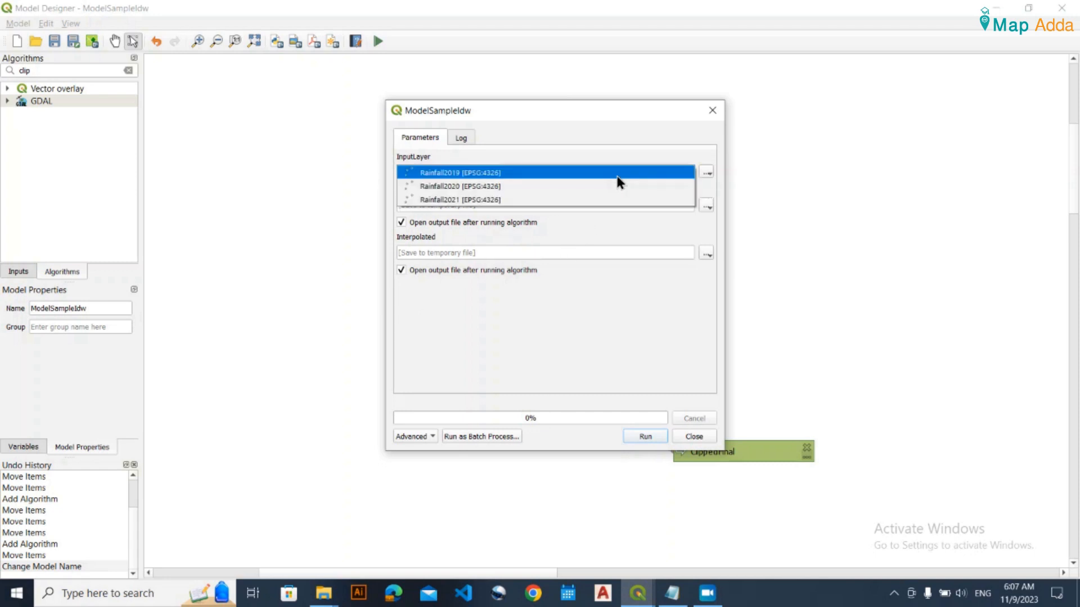
left_click(577, 319)
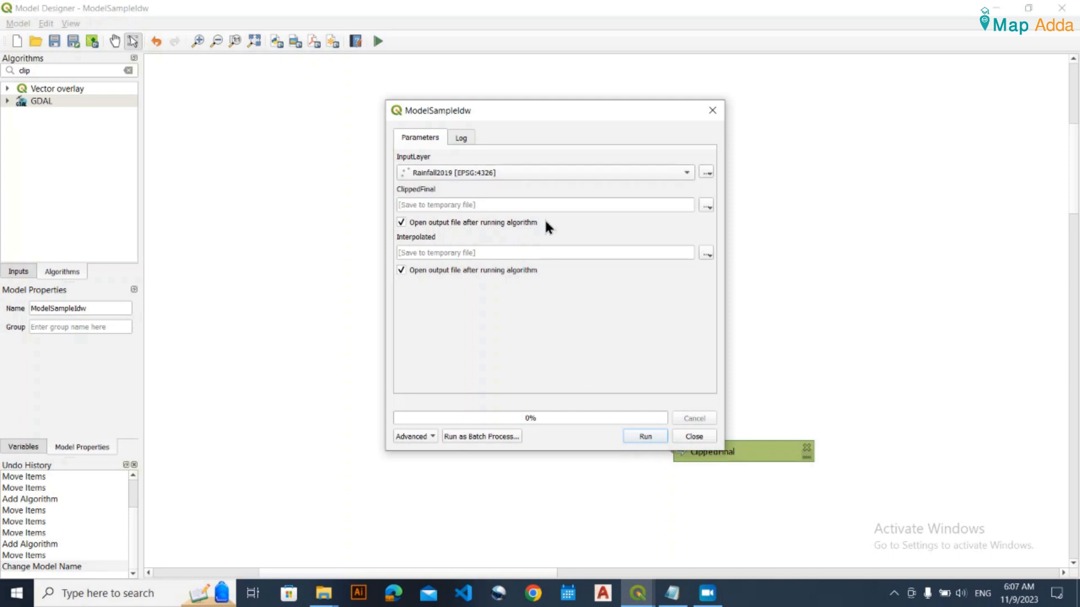
left_click(707, 173)
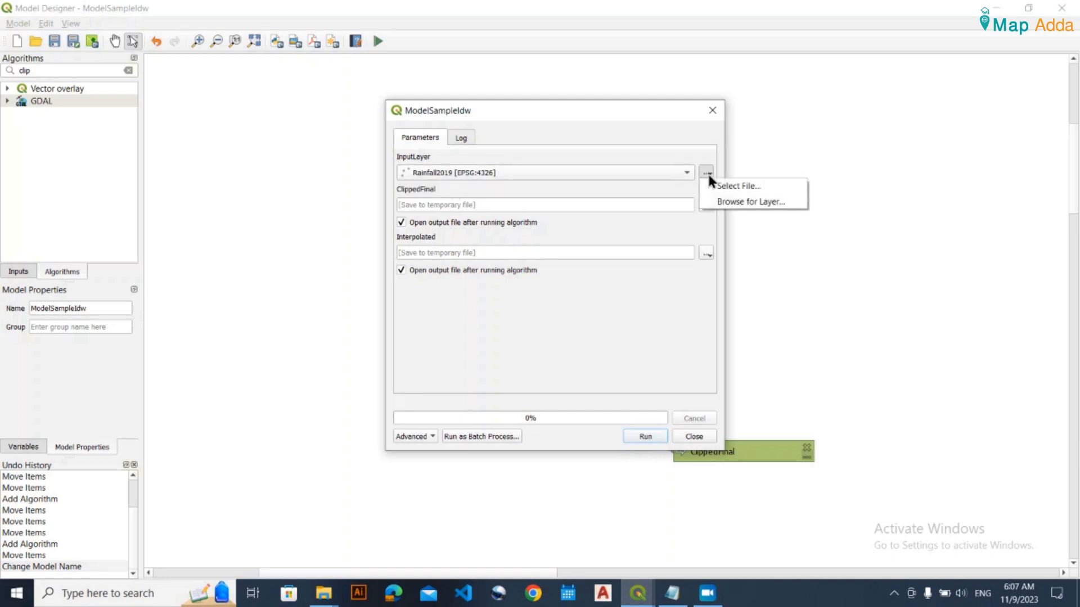
left_click(743, 186)
scroll(546, 306, "down", 3)
left_click(907, 131)
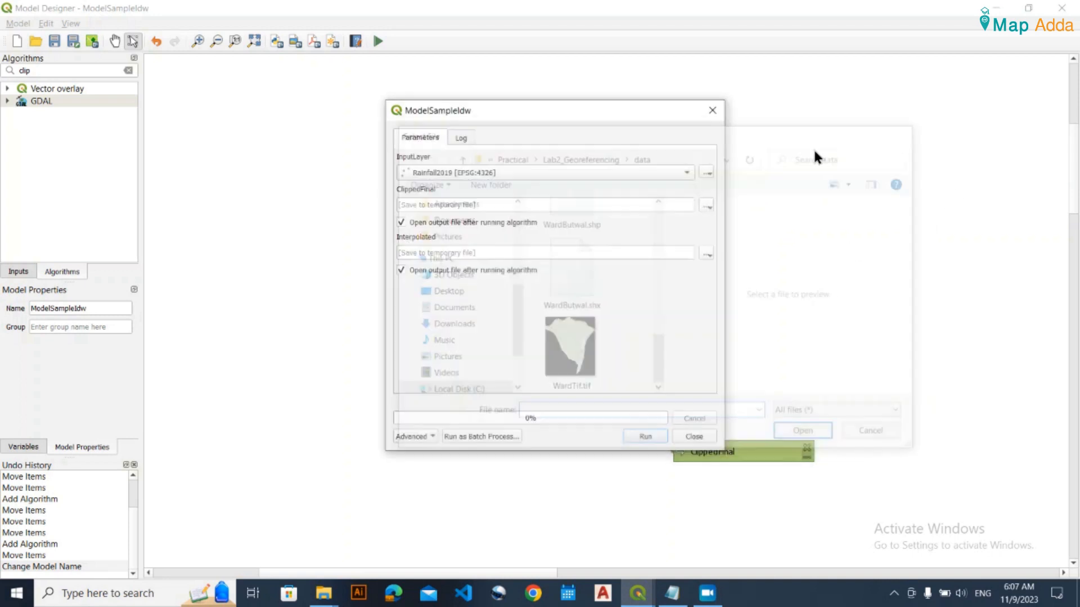
left_click(677, 174)
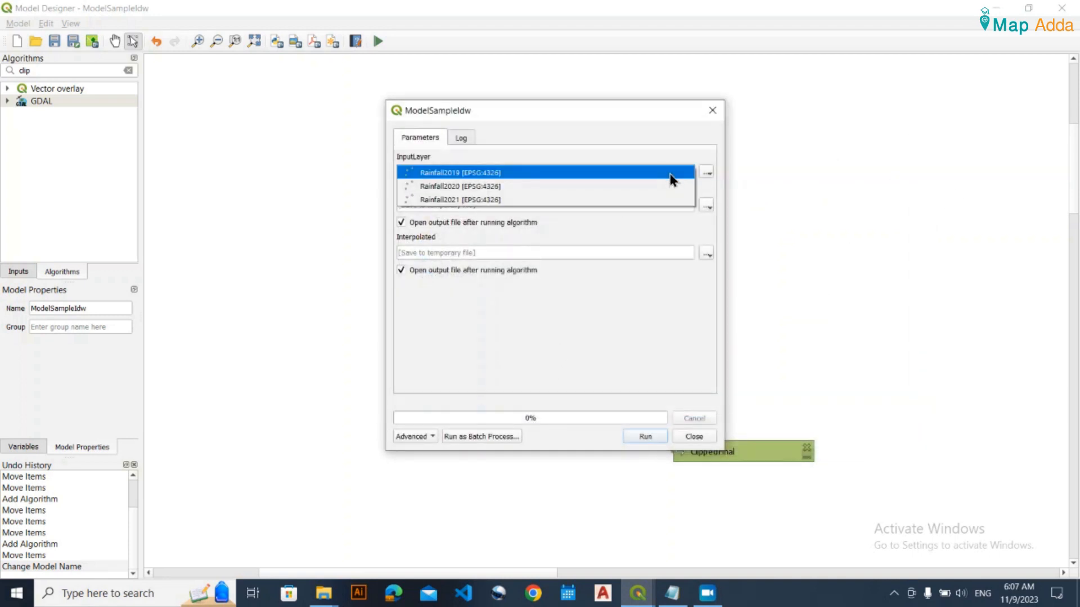
left_click(627, 599)
left_click(539, 545)
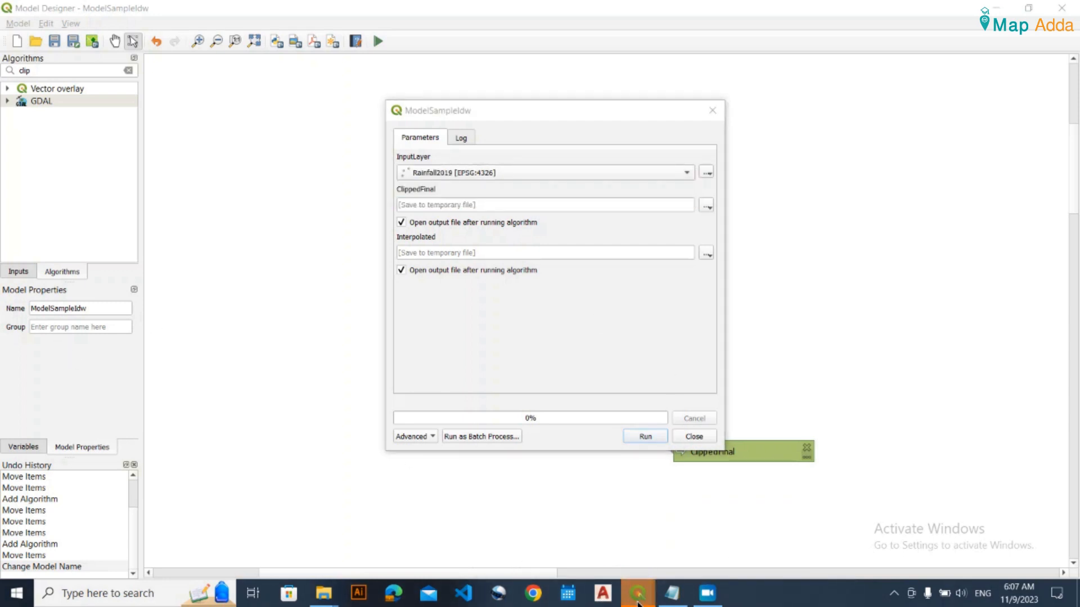
mouse_move(635, 595)
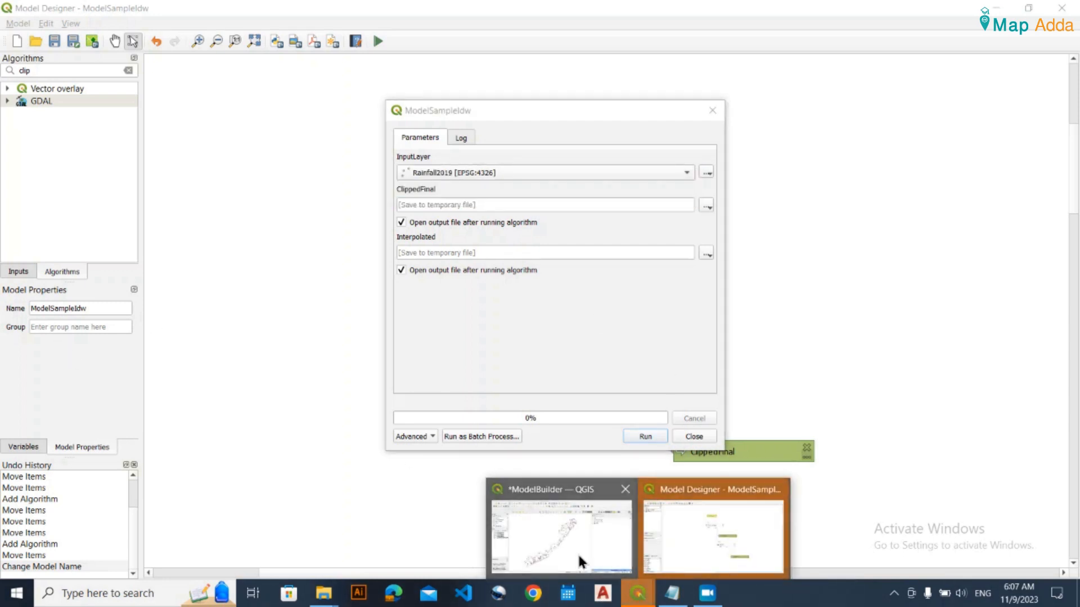
- Set the model's InputLayer to Rainfall2021
left_click(522, 312)
left_click(672, 176)
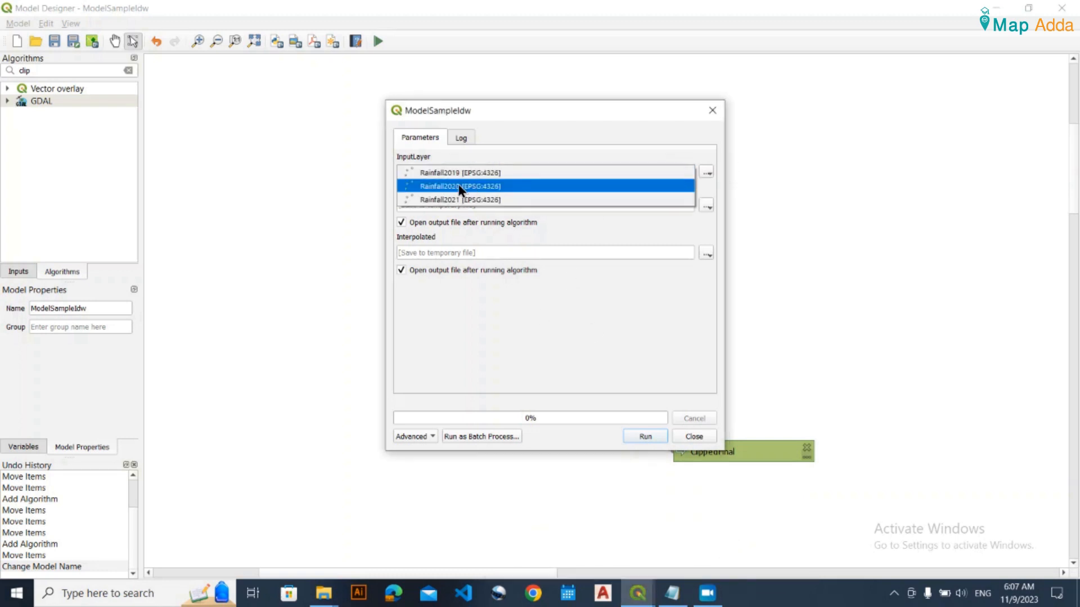
left_click(484, 200)
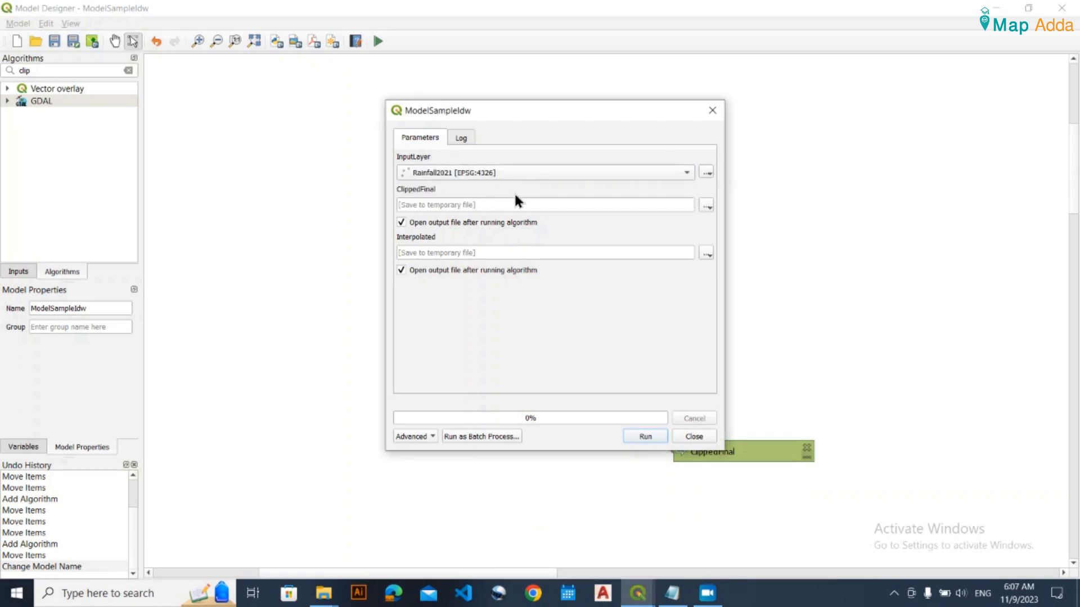
- Choose to save ClippedFinal to a file and create a new folder named 2021 inside the output folder
left_click(705, 206)
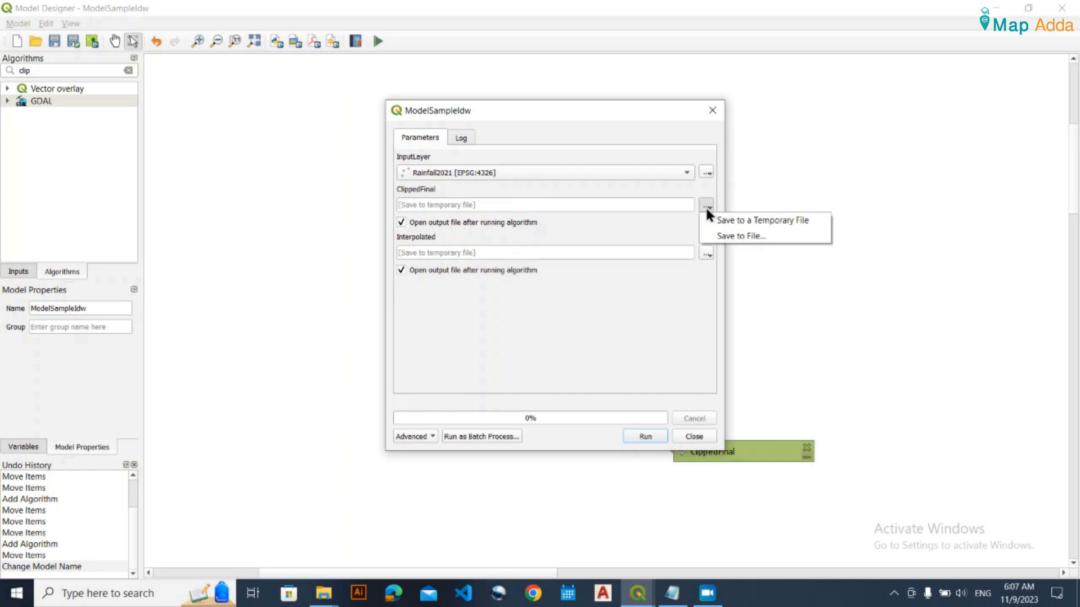
left_click(752, 237)
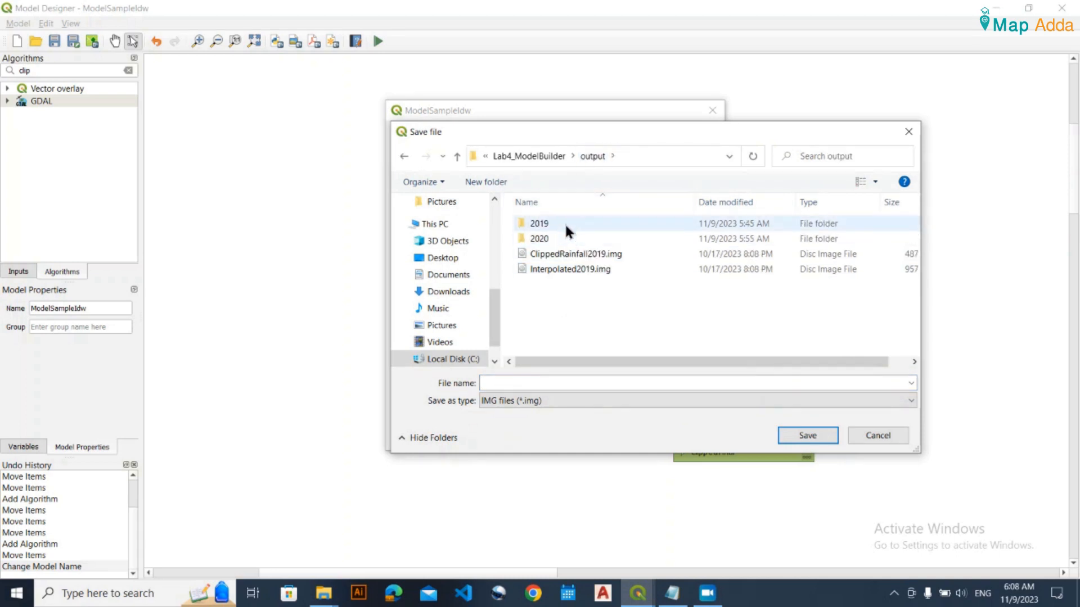
right_click(564, 293)
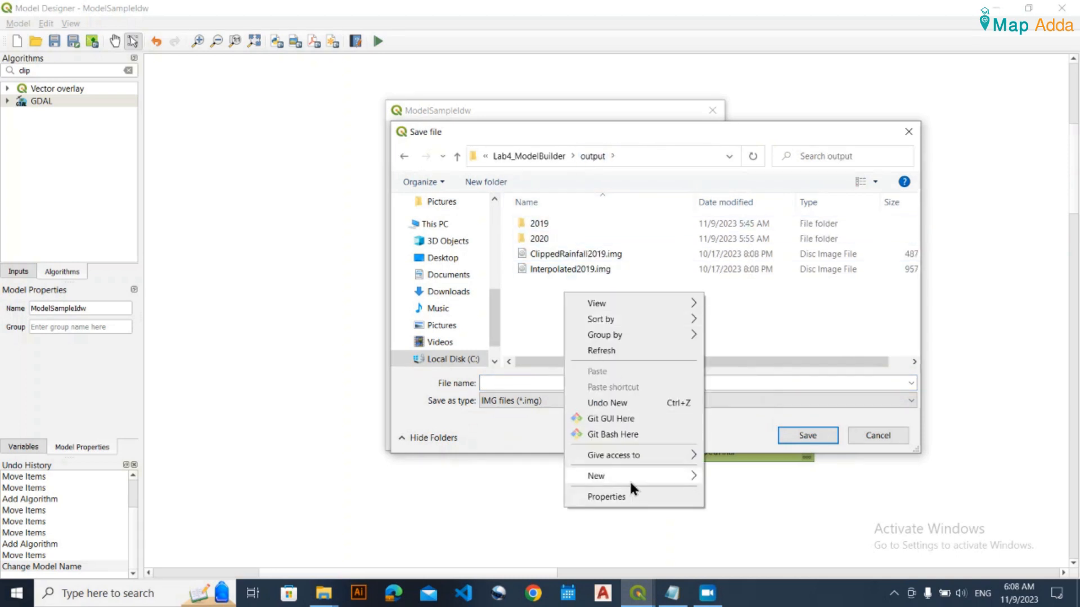
mouse_move(666, 480)
left_click(733, 313)
type("2021")
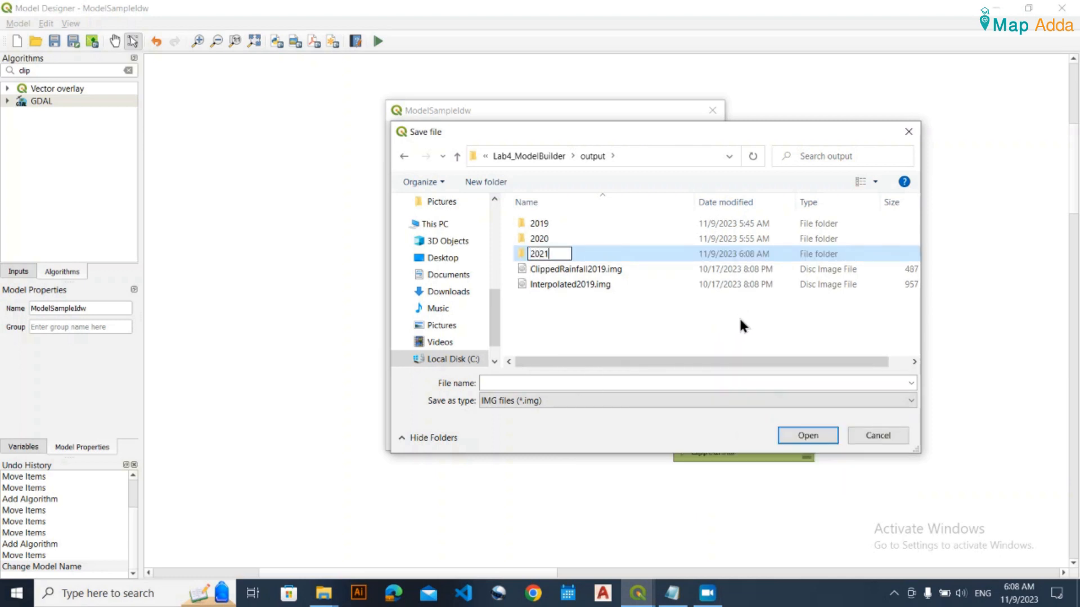
- Save the ClippedFinal output as Clipped2021 in the 2021 folder
double_click(669, 255)
left_click(550, 380)
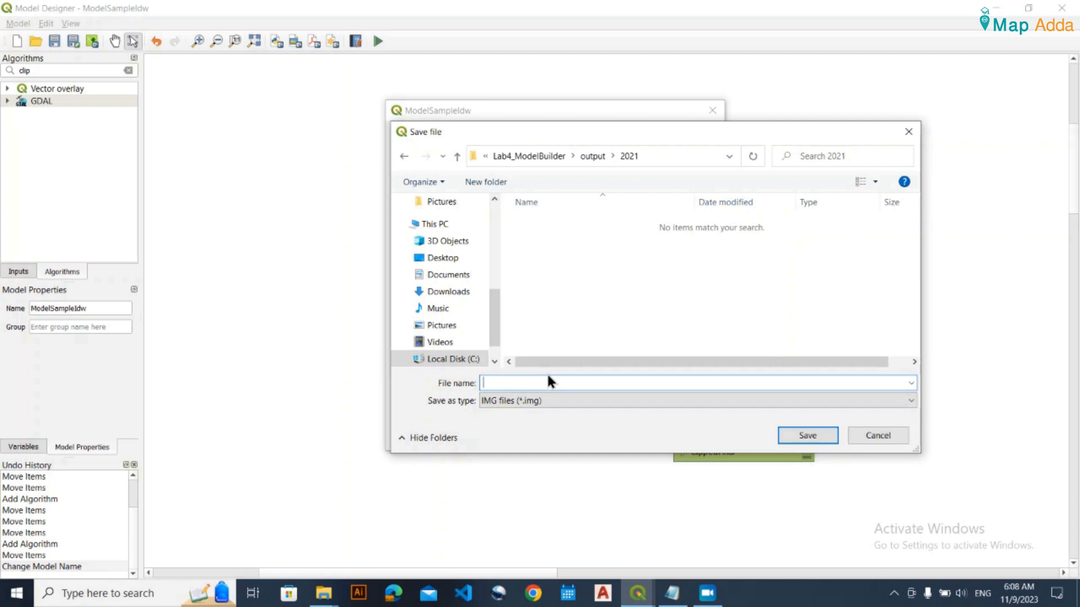
type("Clipped2021")
key("Return")
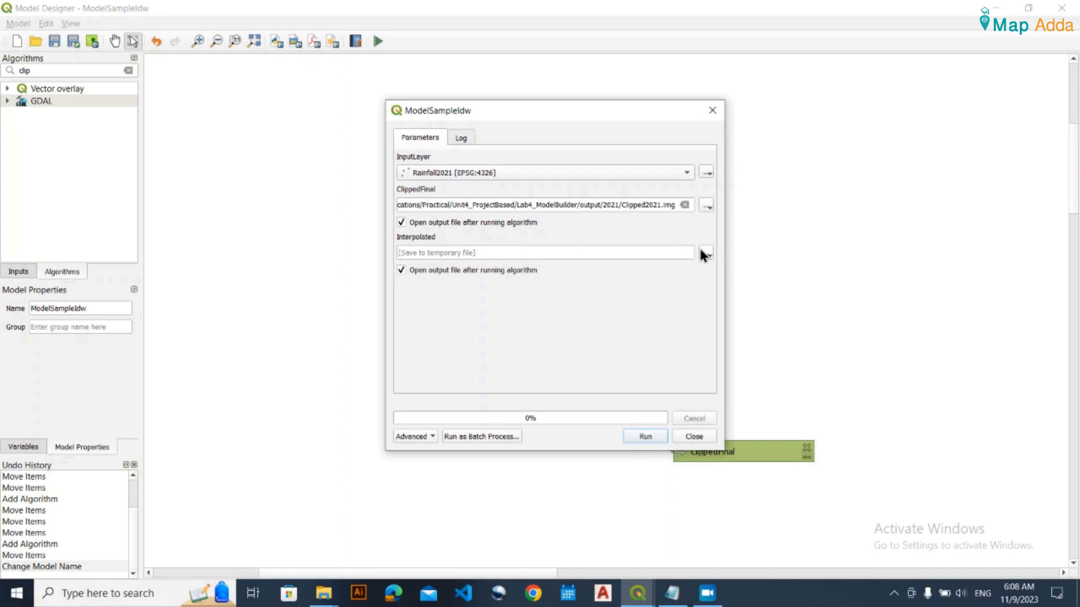
- Set the Interpolated output to save as Interpolated2021 in the 2021 folder
left_click(707, 253)
left_click(737, 283)
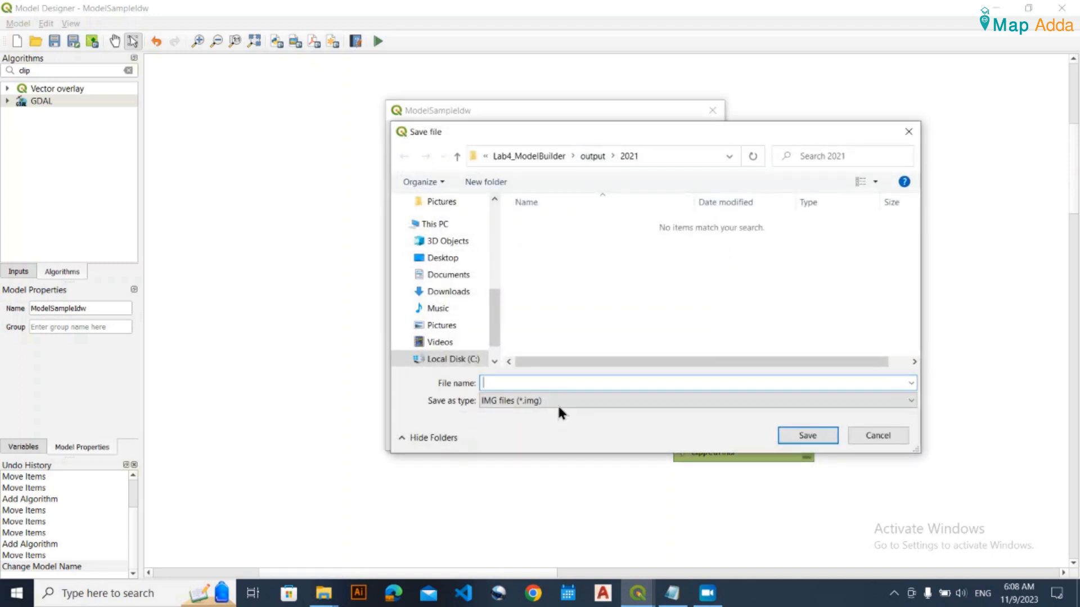
type("Interpolated2021")
key("Return")
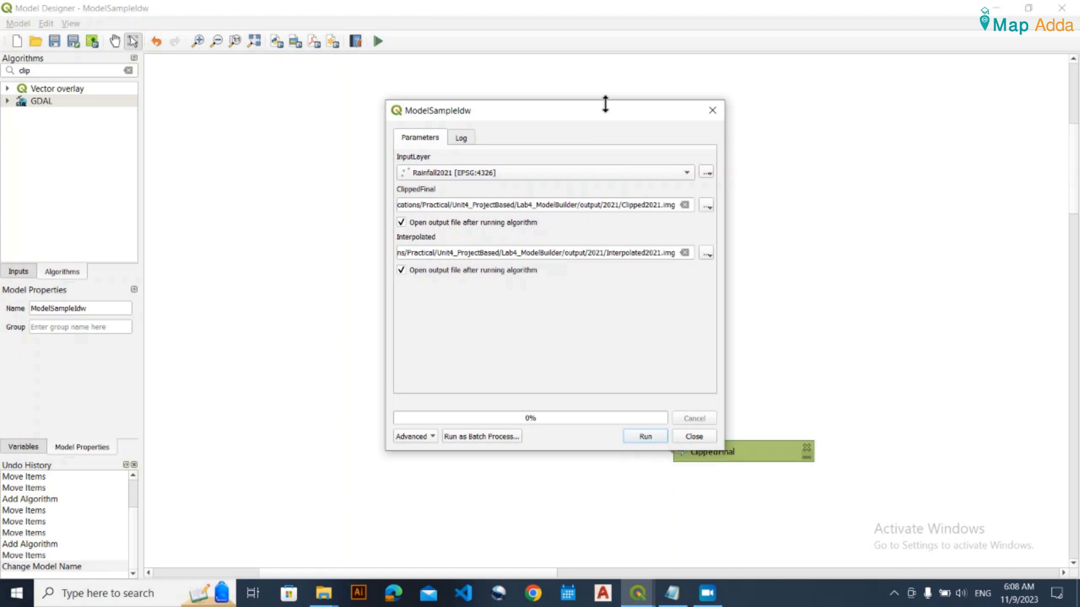
- Run the ModelSampleIdw model with the Rainfall2021 settings and close its run dialog
left_click_drag(607, 117, 652, 126)
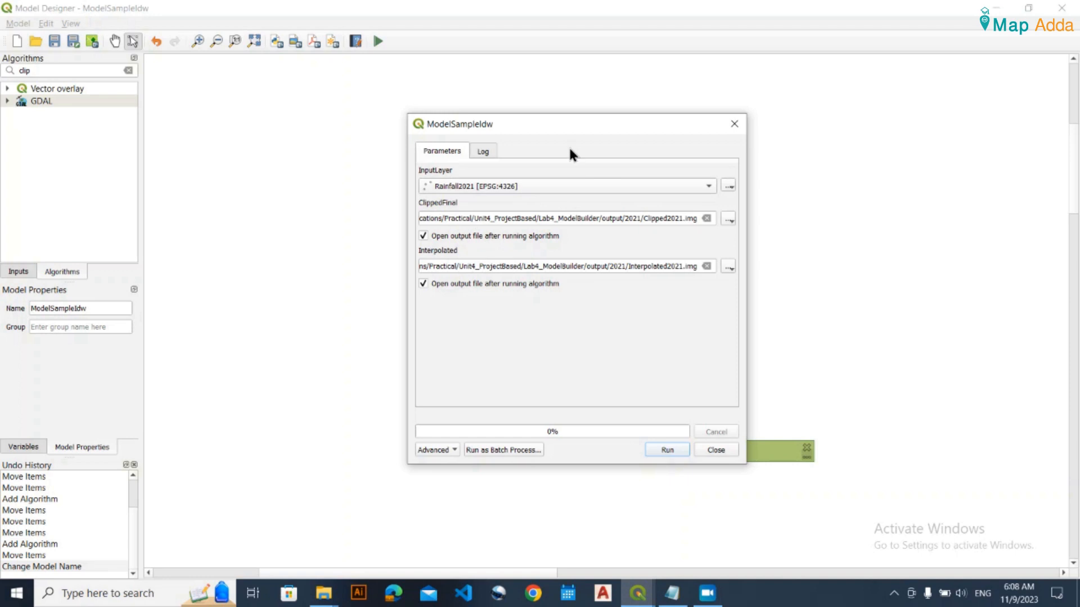
left_click_drag(572, 119, 353, 138)
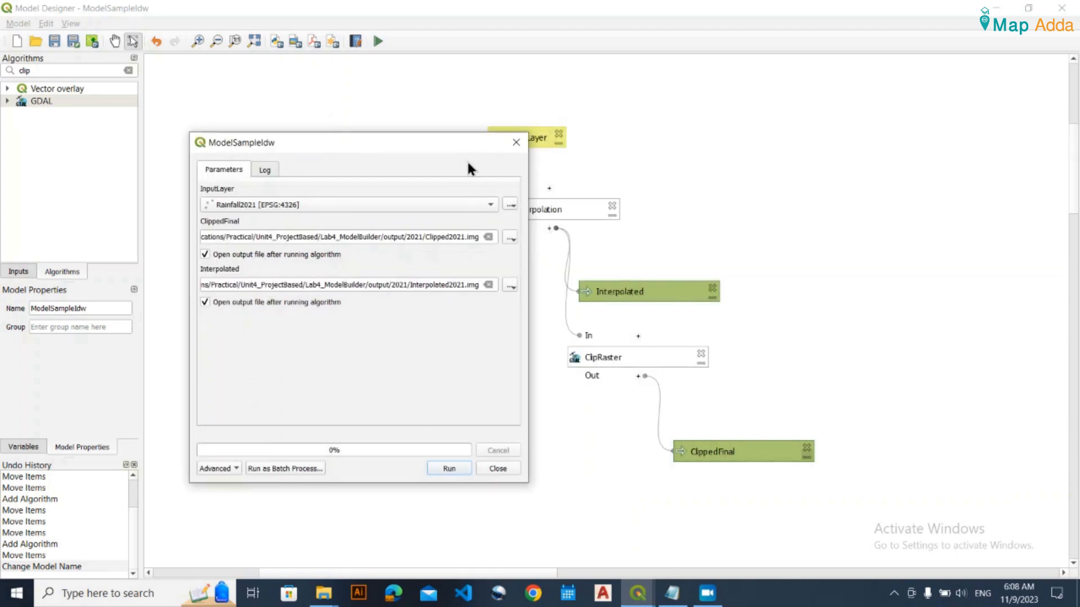
left_click_drag(438, 149, 340, 139)
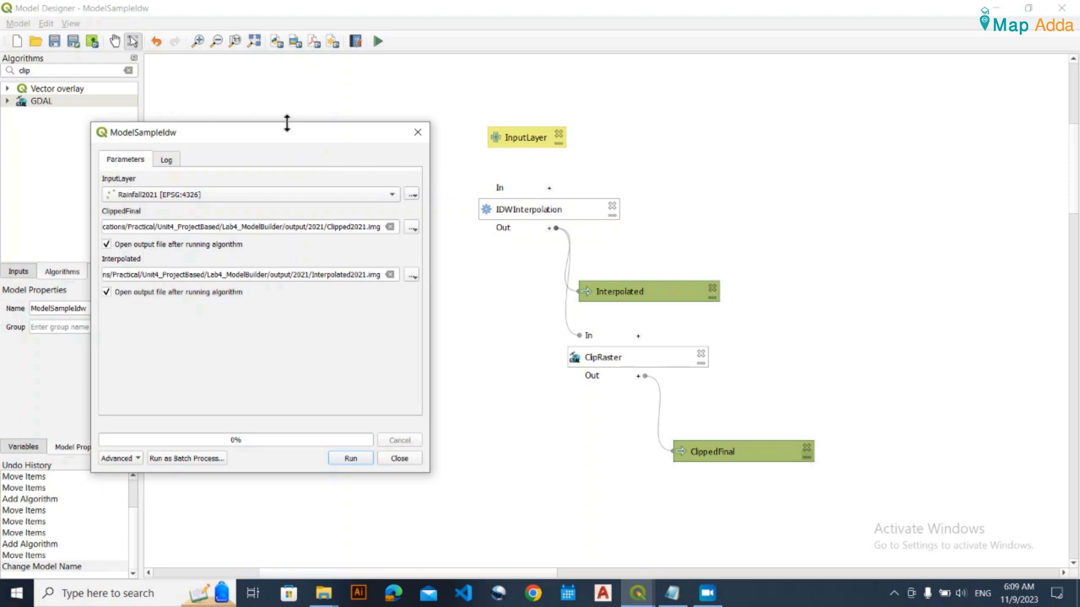
left_click_drag(288, 135, 545, 139)
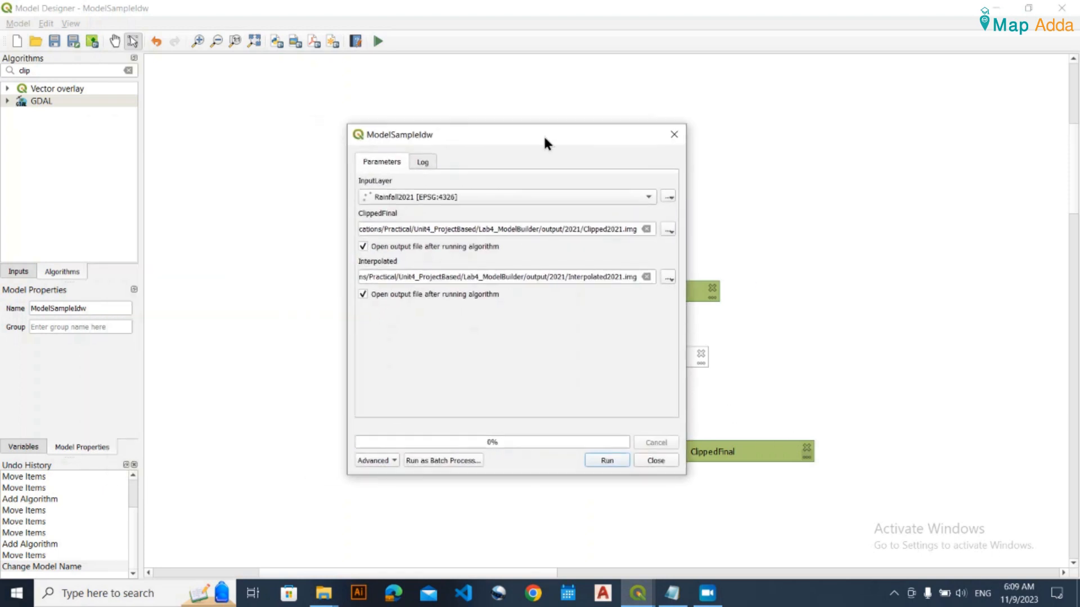
left_click(607, 461)
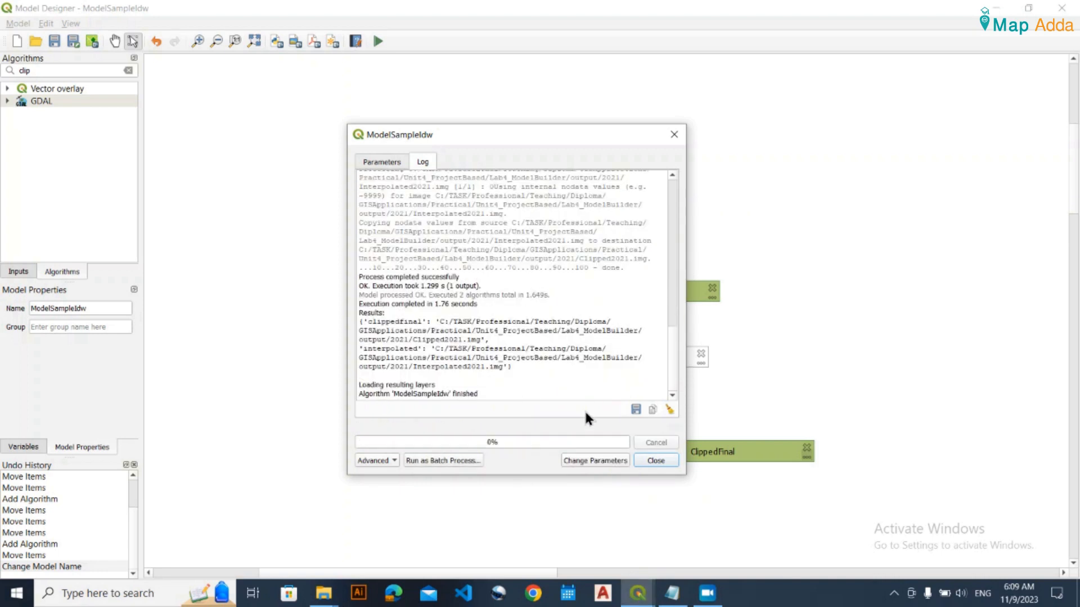
left_click(655, 461)
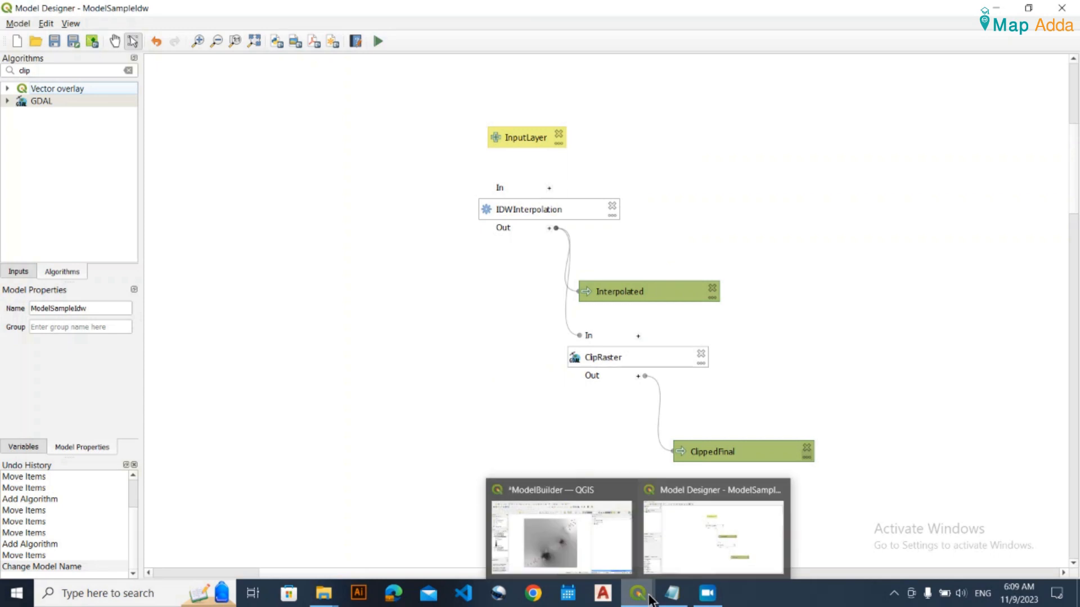
- Switch to the main QGIS project window and hide the Interpolated2021 layer to reveal the Clipped2021 raster
left_click(518, 544)
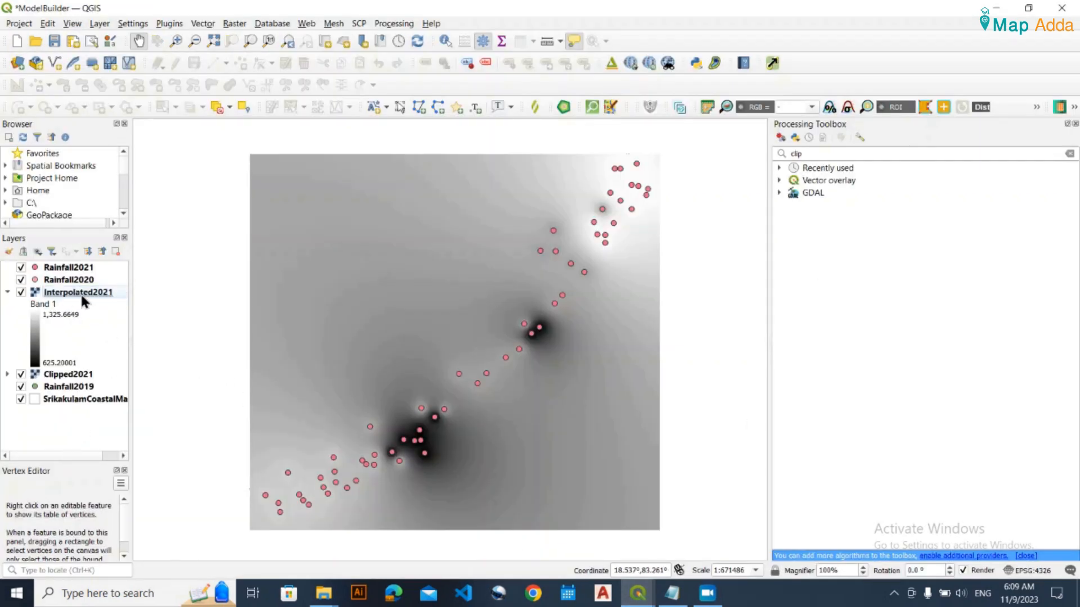
left_click(21, 292)
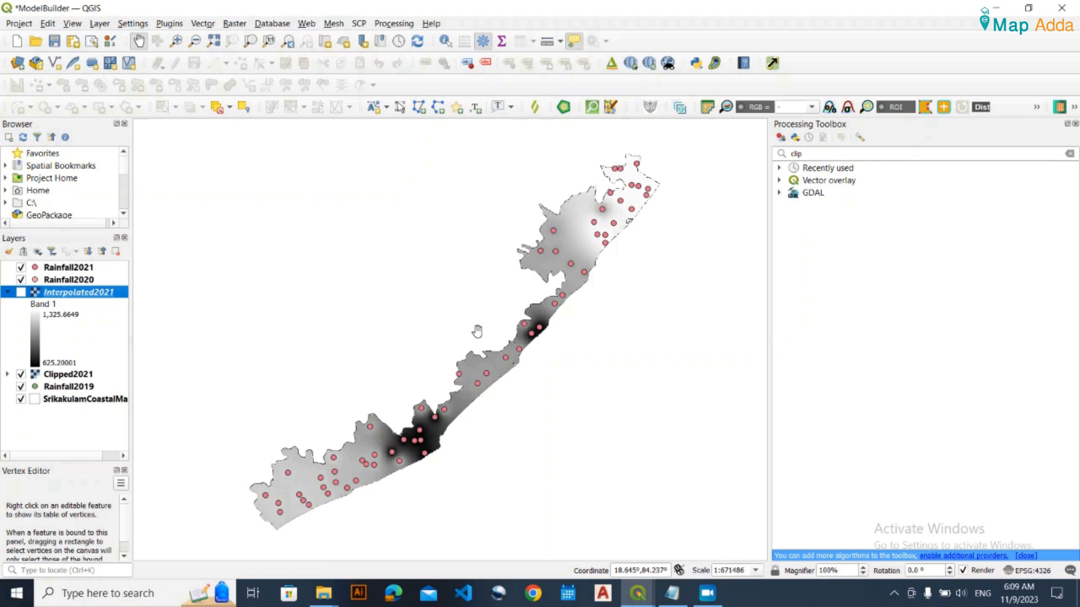
mouse_move(638, 595)
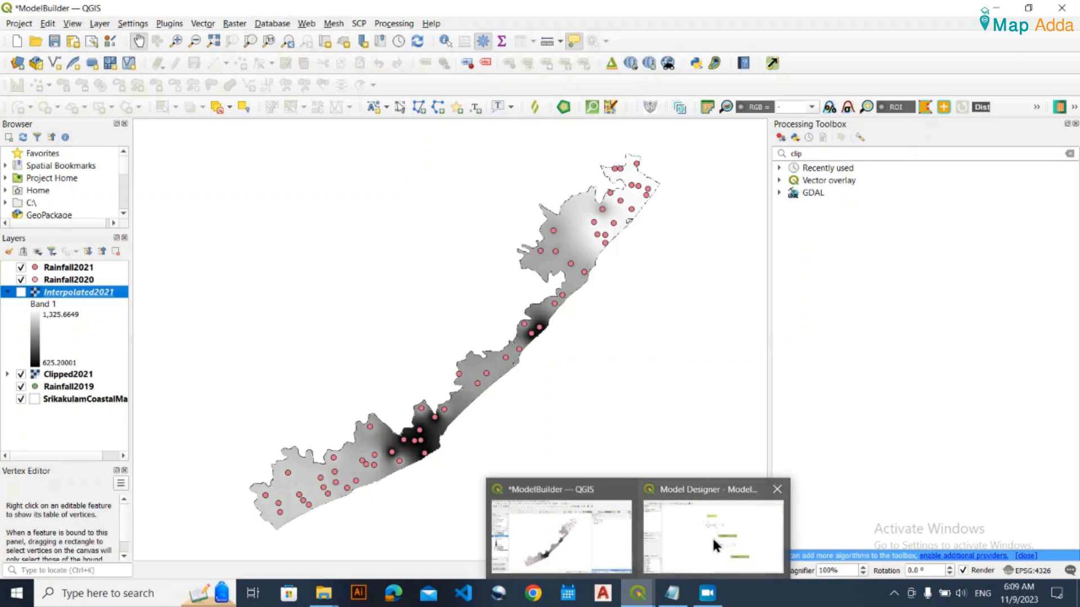
left_click(713, 538)
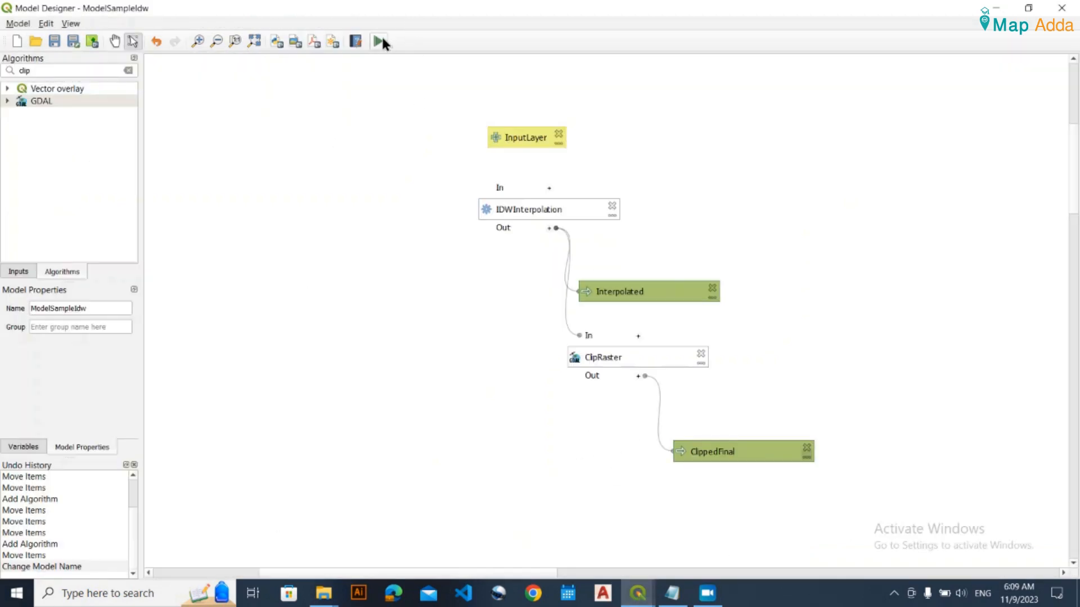
left_click(379, 41)
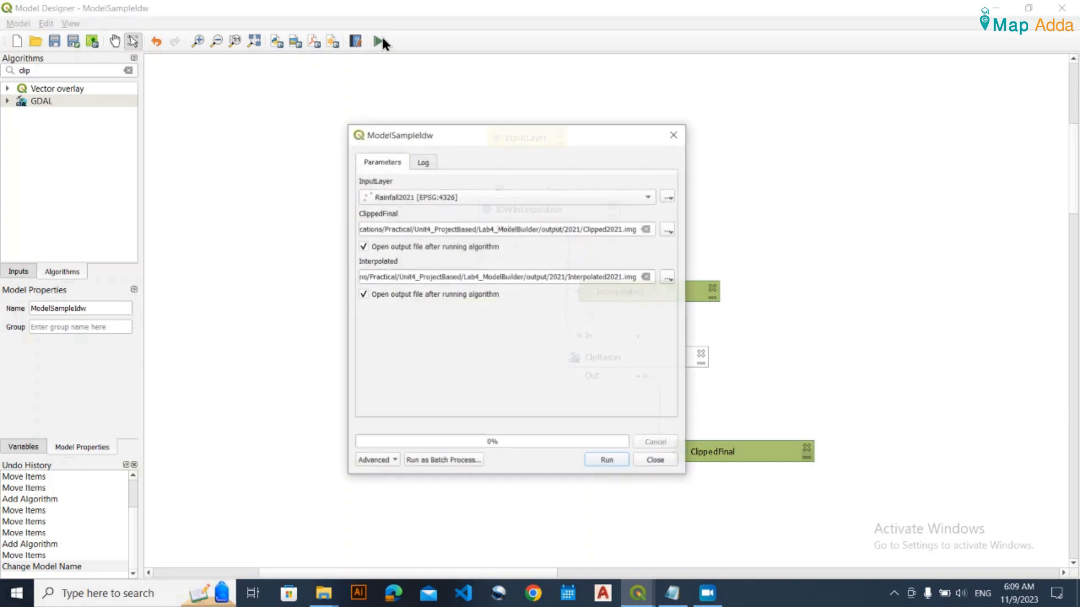
left_click(494, 197)
left_click(470, 183)
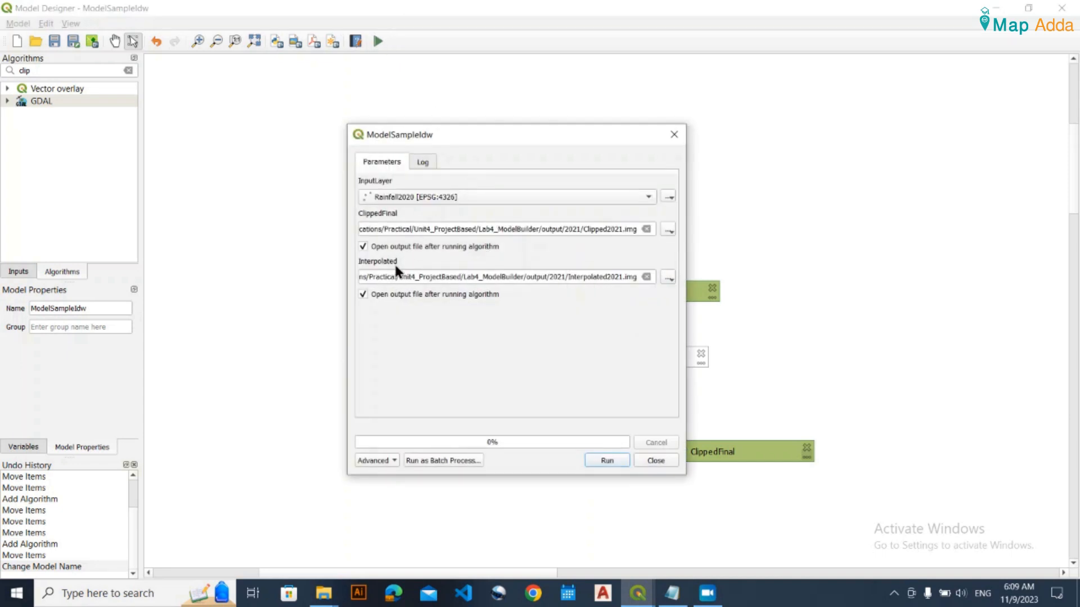
left_click(674, 134)
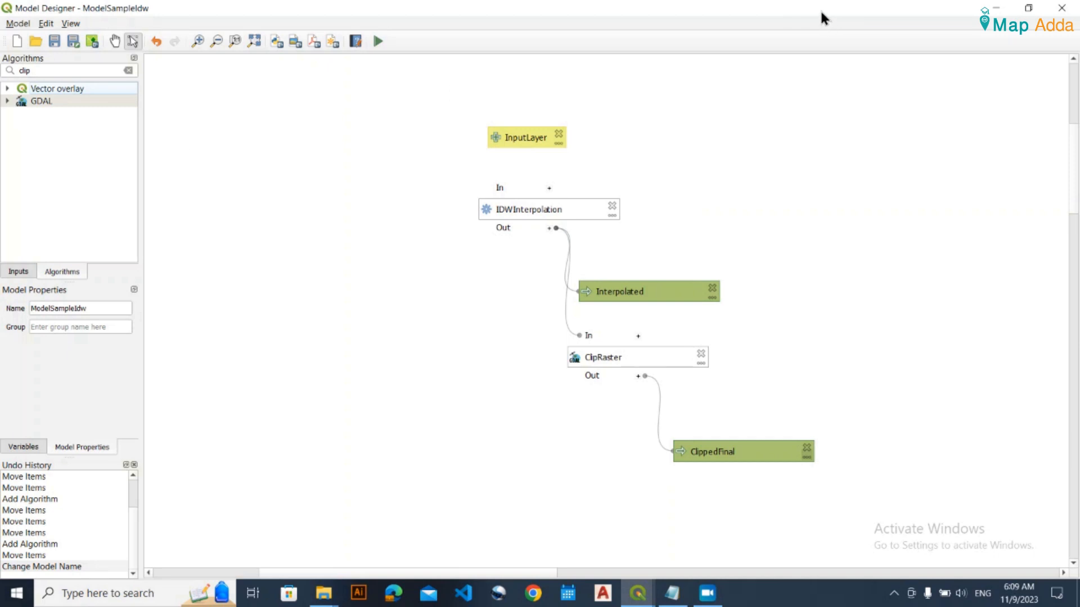
left_click(1001, 8)
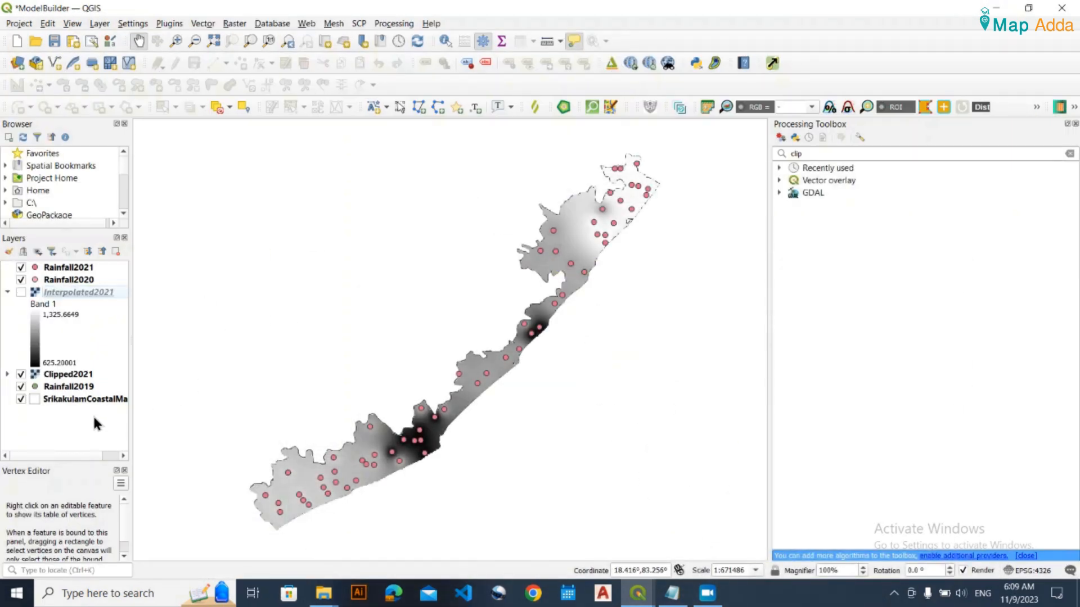
- Examine the ModelSampleIdw workflow in the Model Designer alongside the Rainfall2019, Rainfall2020 and Rainfall2021 layers in the main project
mouse_move(638, 593)
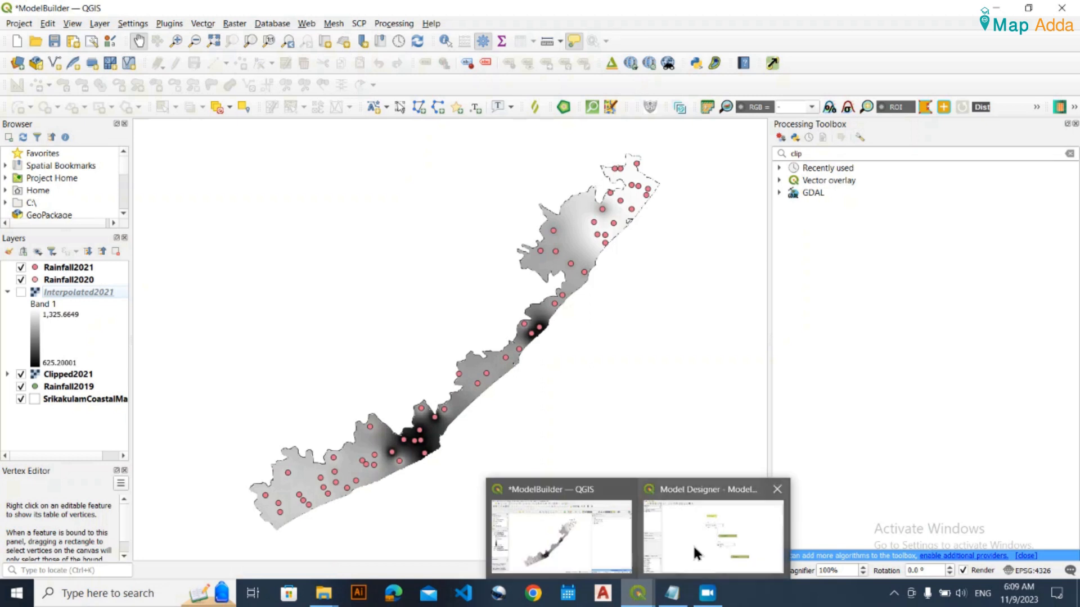
left_click(695, 543)
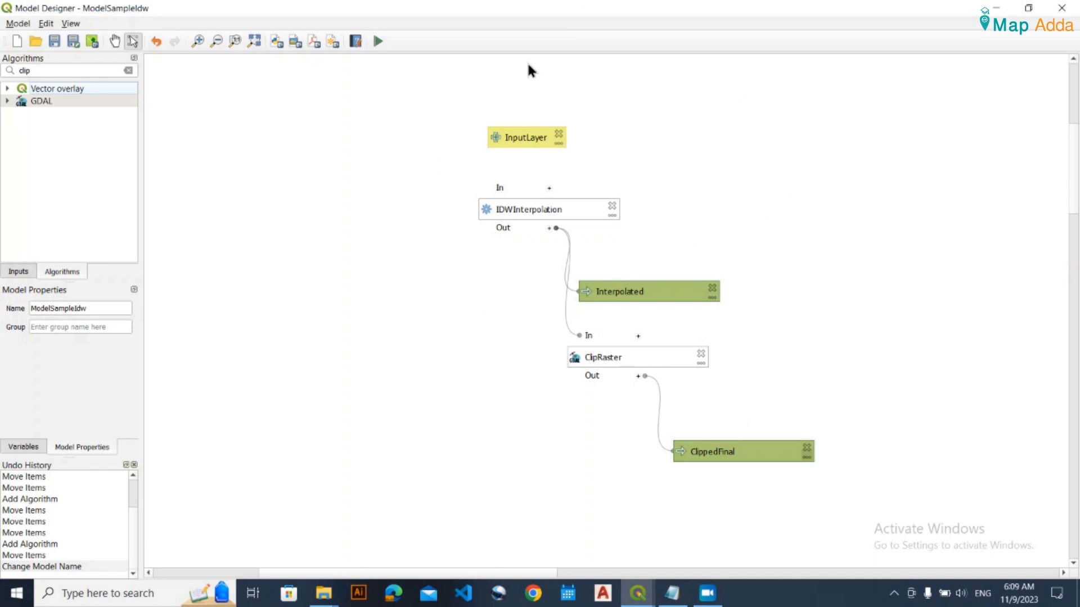
left_click(995, 7)
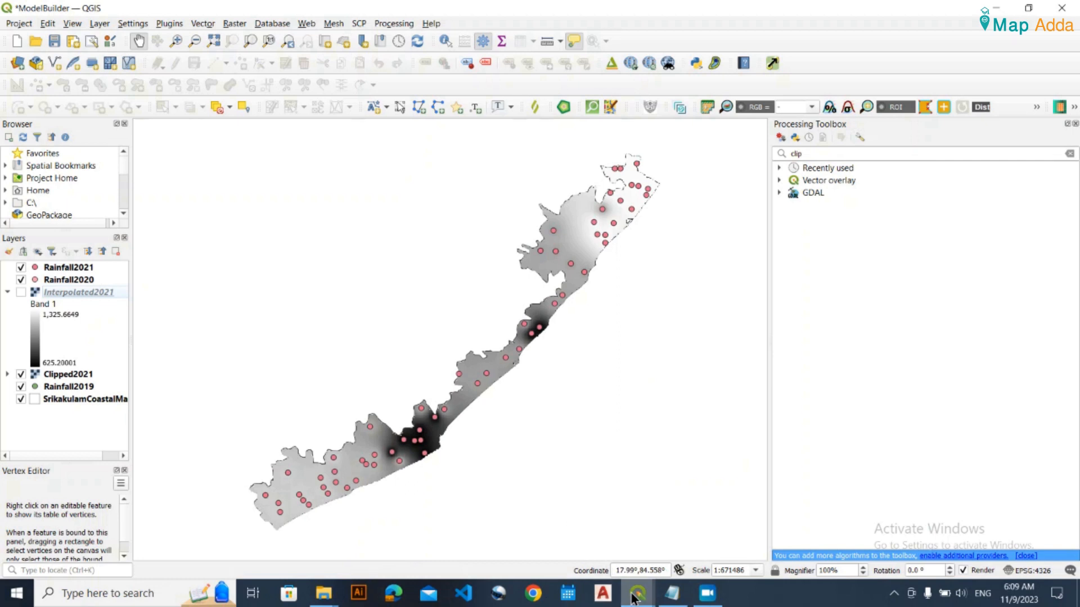
mouse_move(637, 593)
left_click(707, 532)
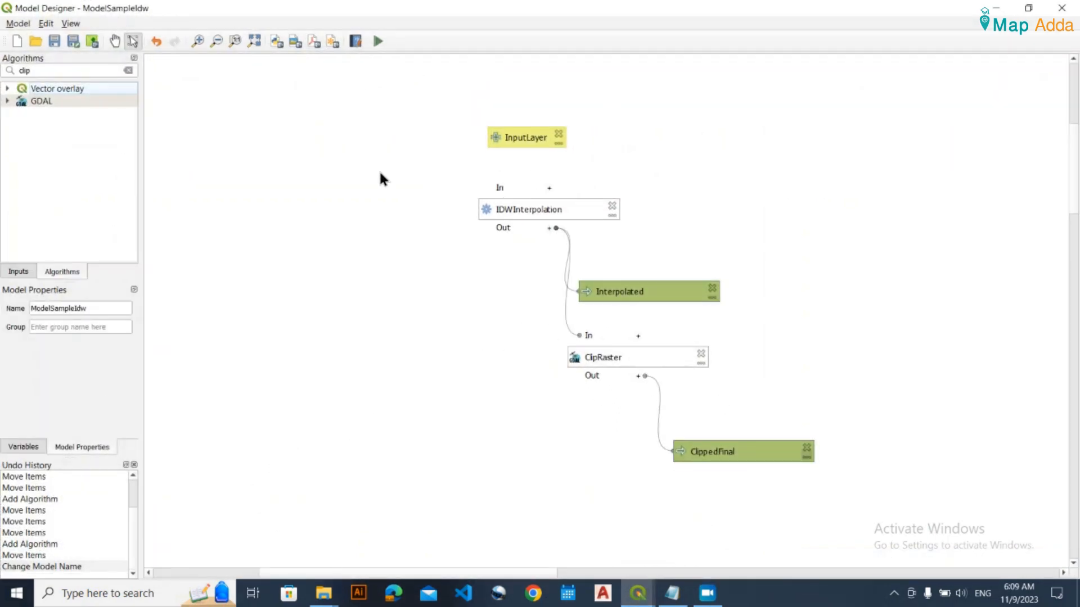
left_click(989, 8)
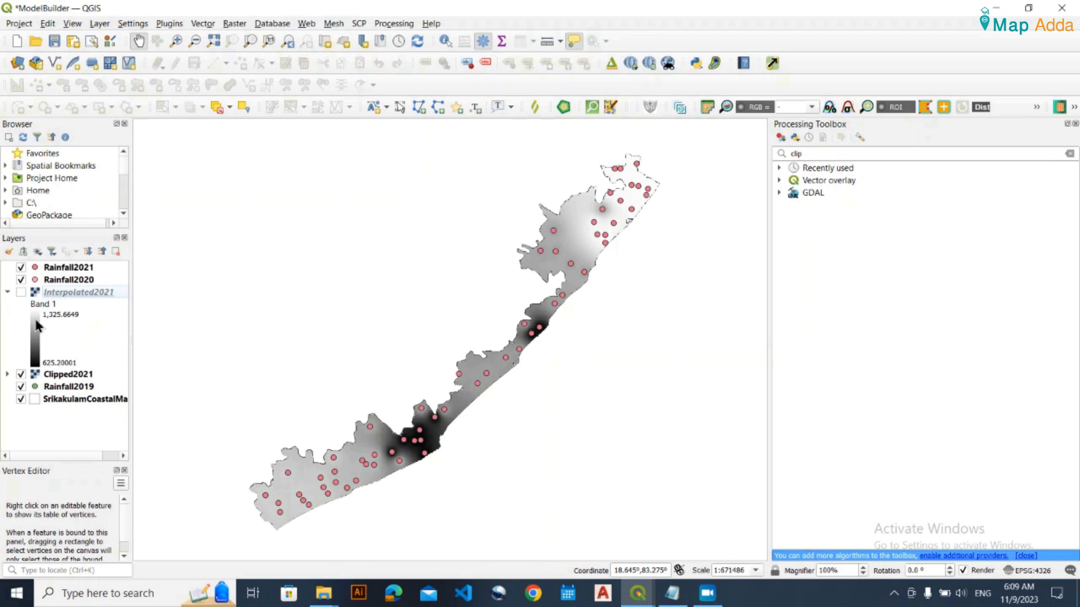
left_click(83, 387)
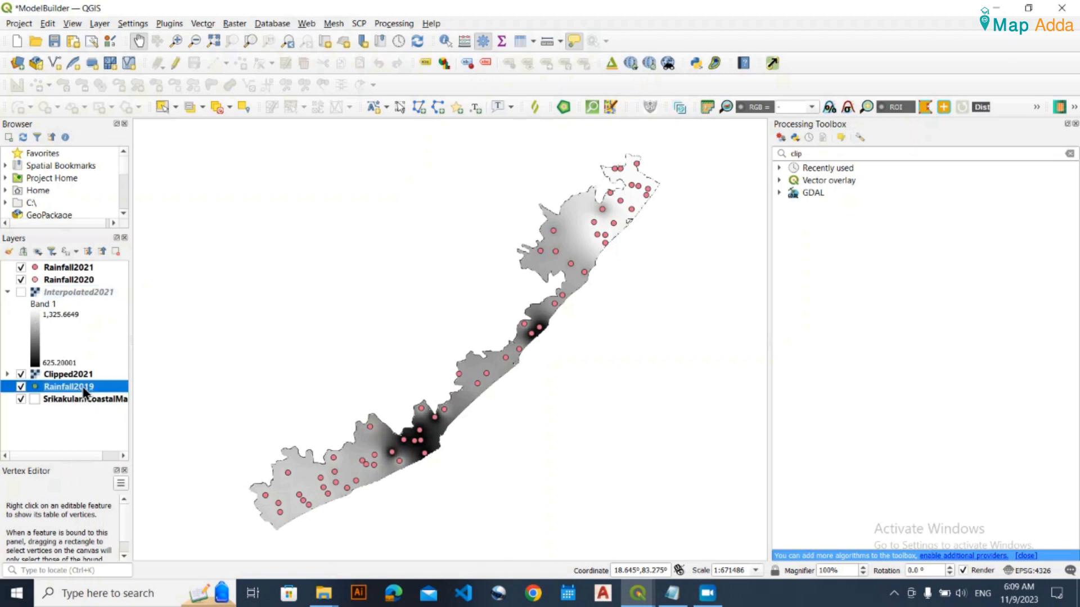
left_click(90, 281)
left_click(79, 269)
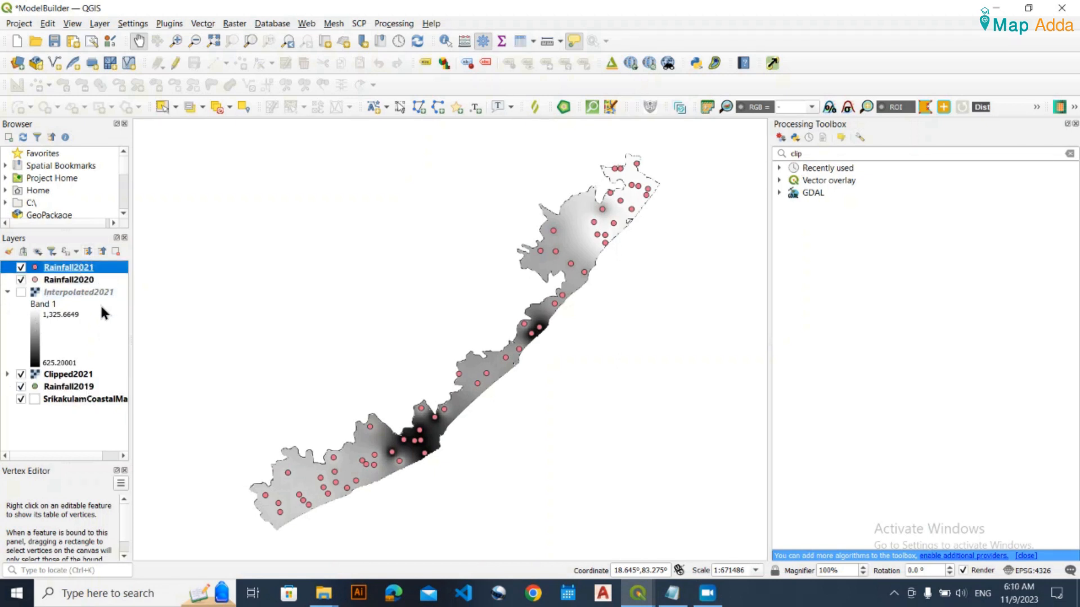
left_click(86, 427)
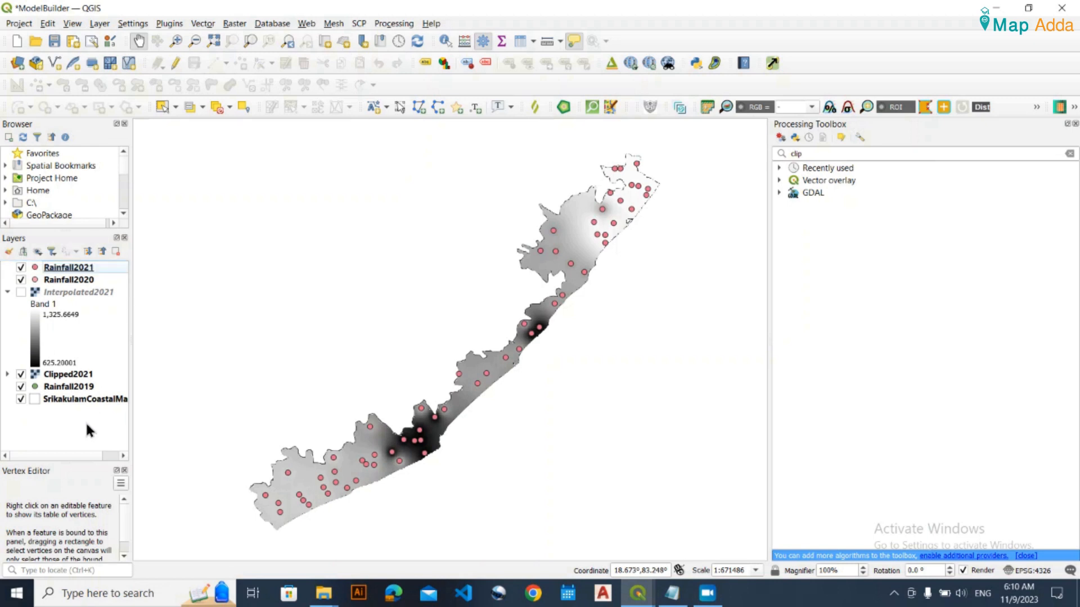
mouse_move(638, 593)
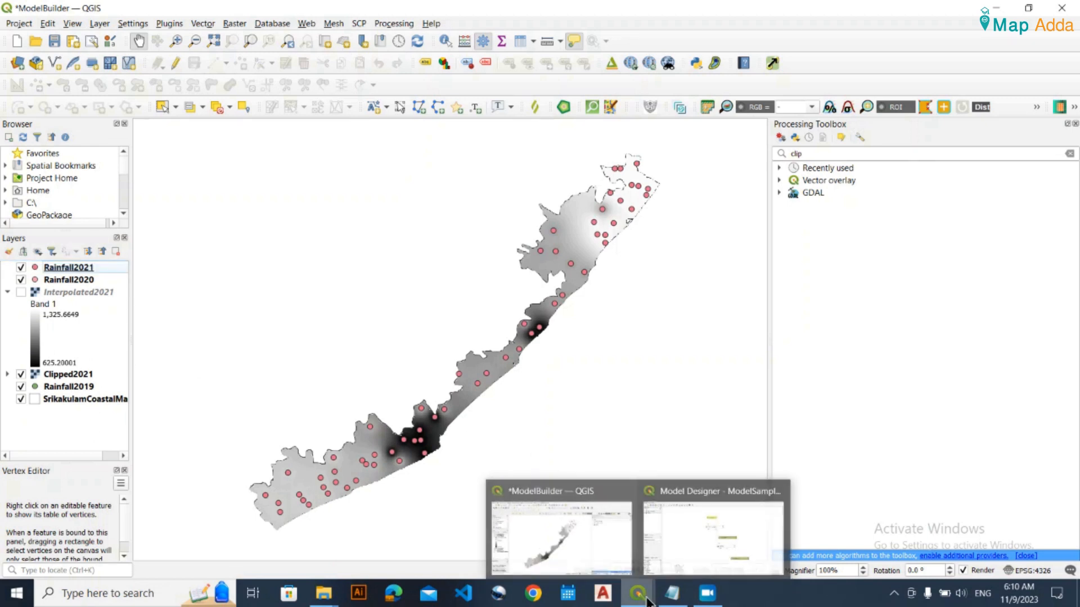
left_click(683, 539)
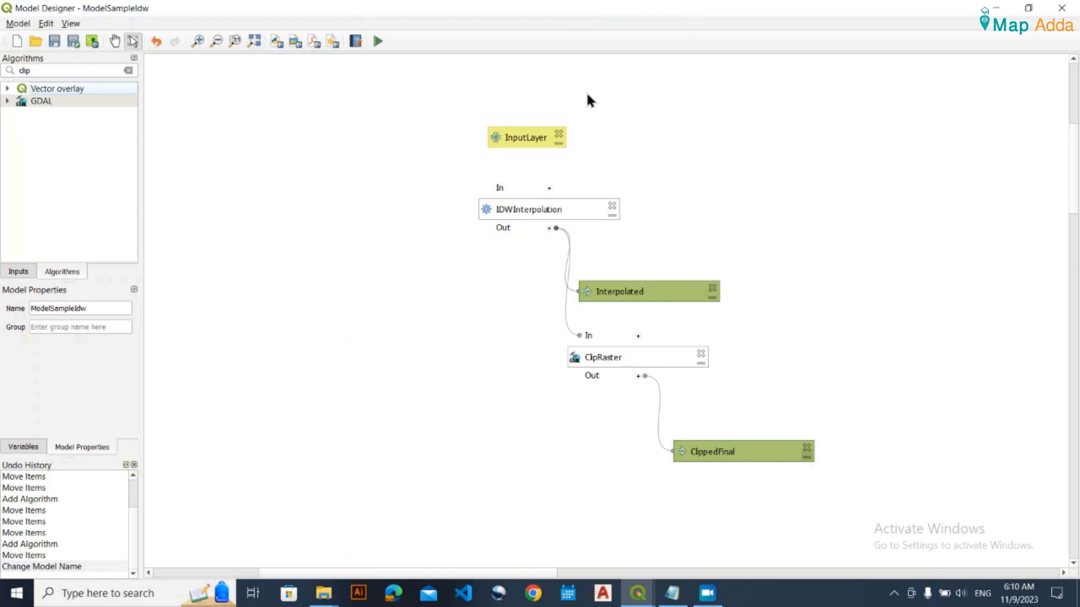
left_click(1000, 8)
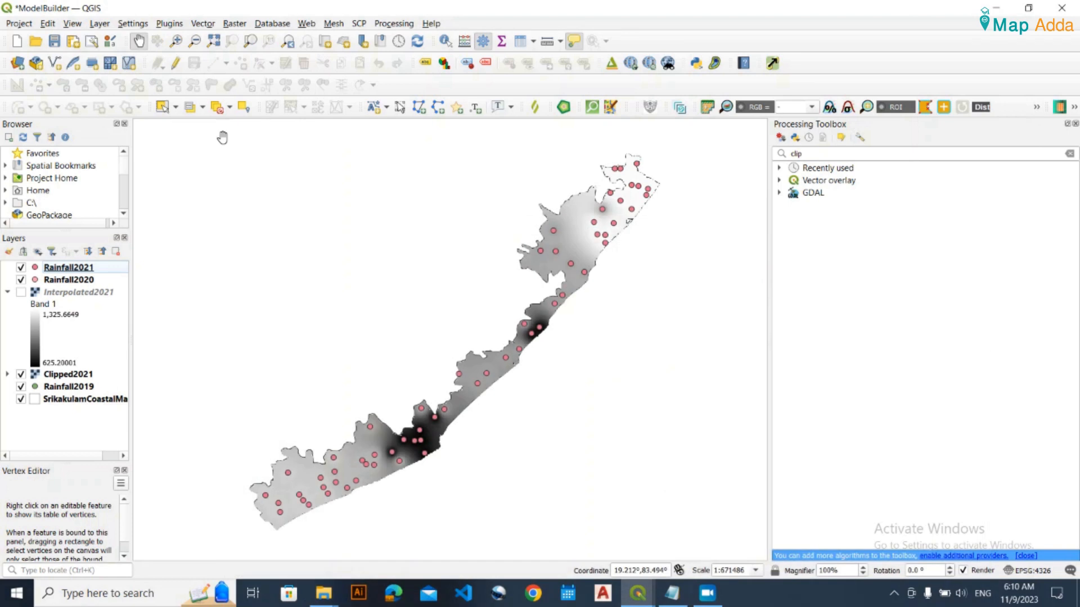